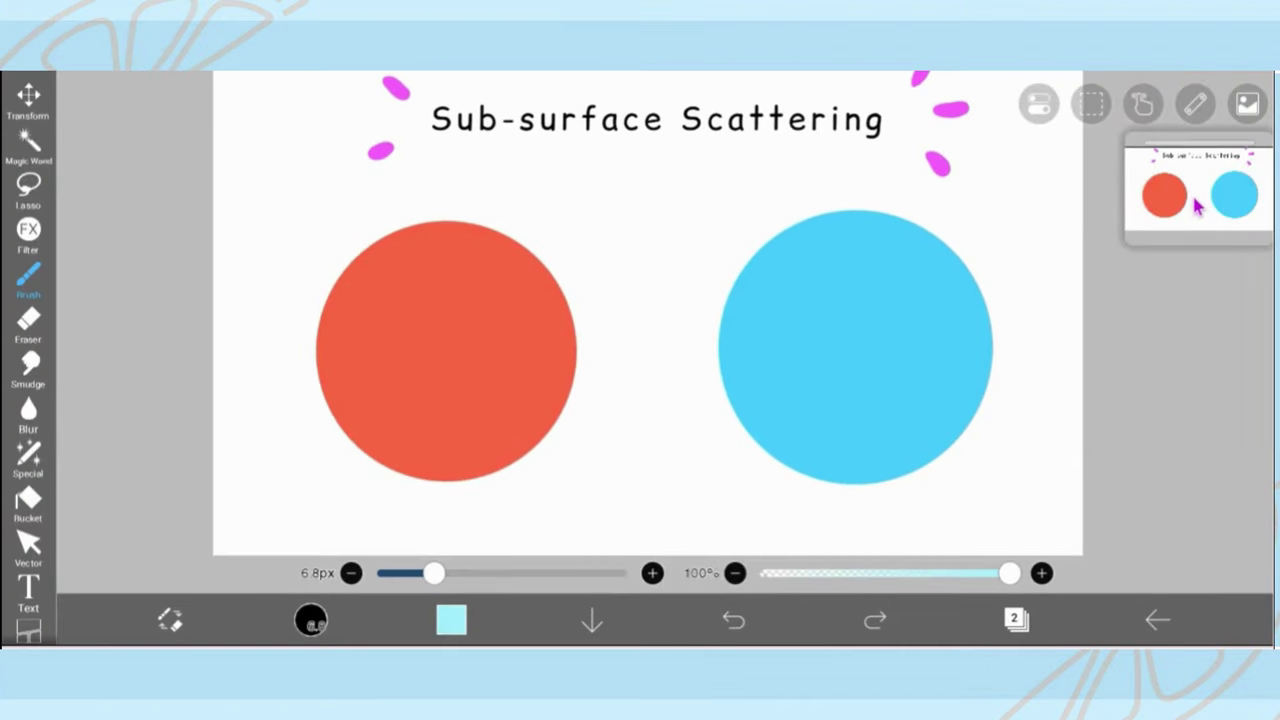
Step: Set the empty layer 2 to Multiply blending and clip it to the circles layer below
left_click(1015, 619)
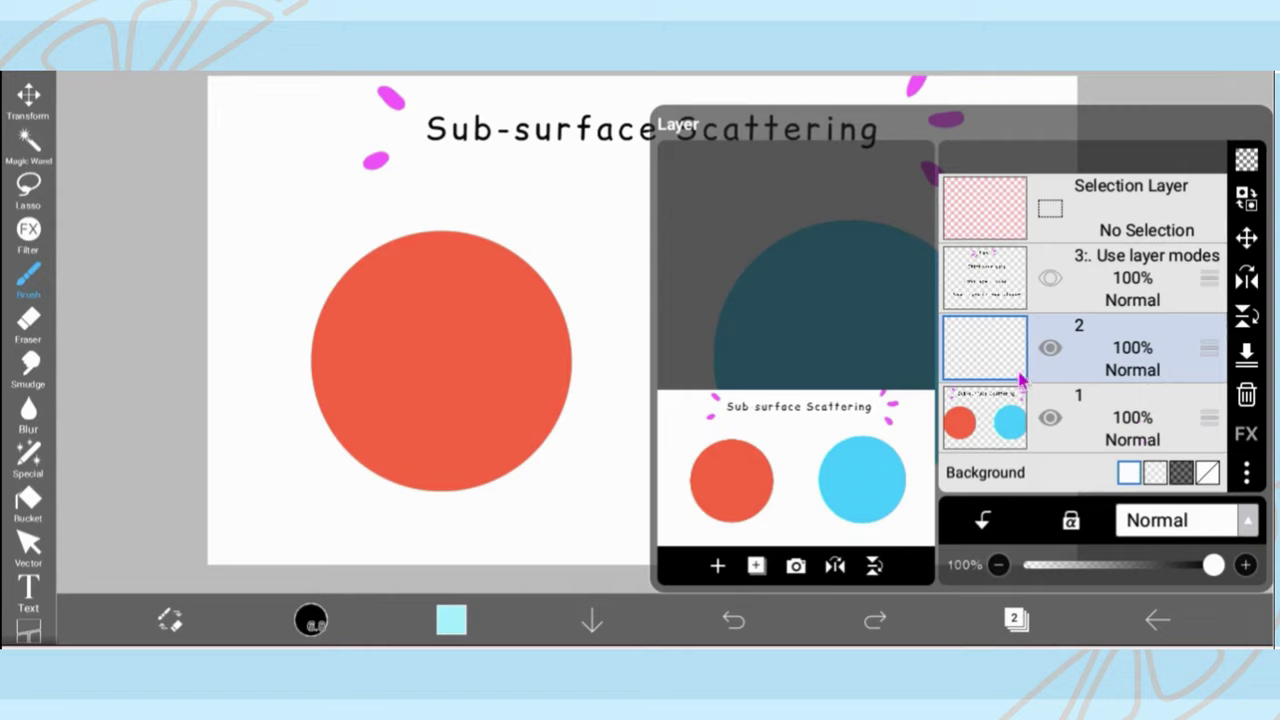
left_click(1190, 522)
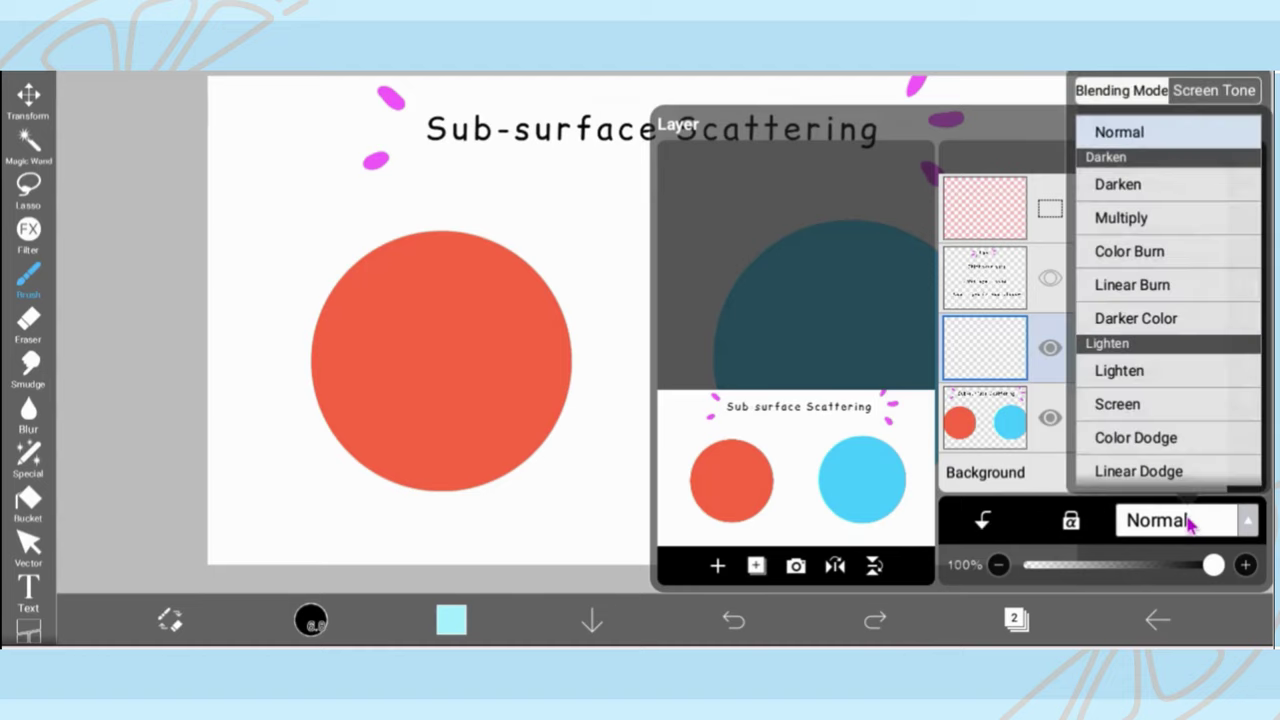
left_click(1165, 224)
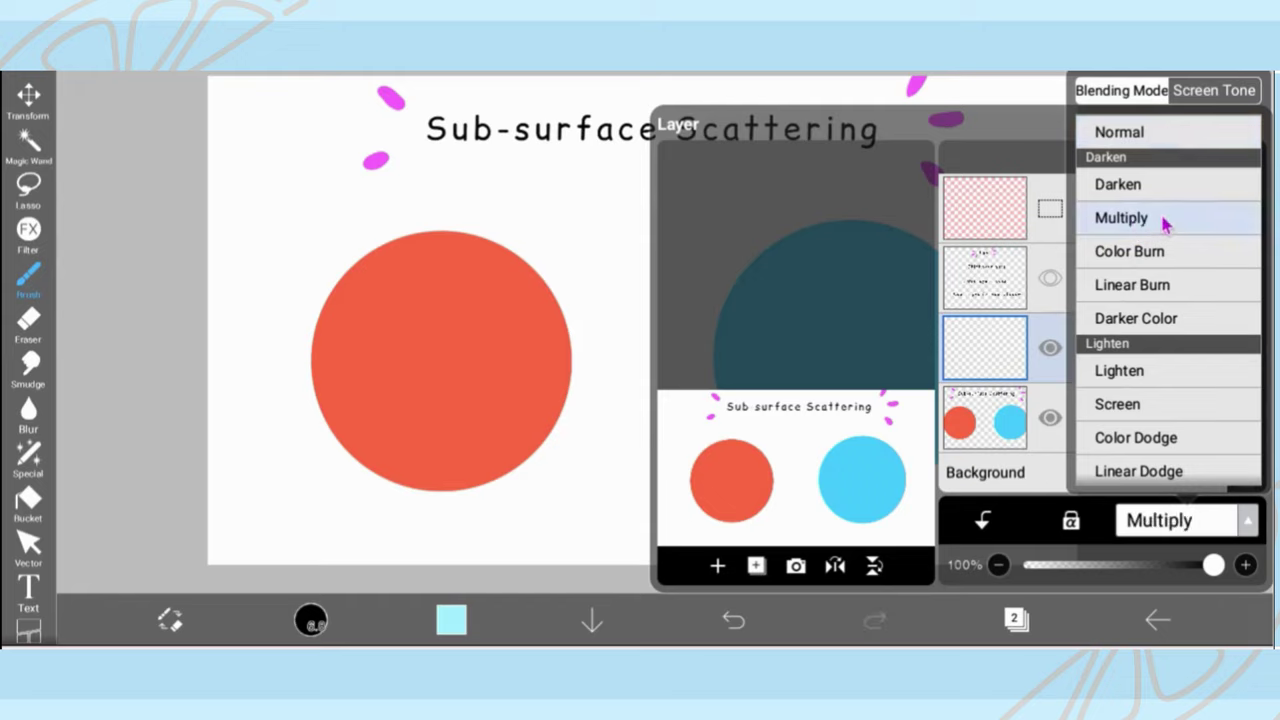
left_click(1016, 525)
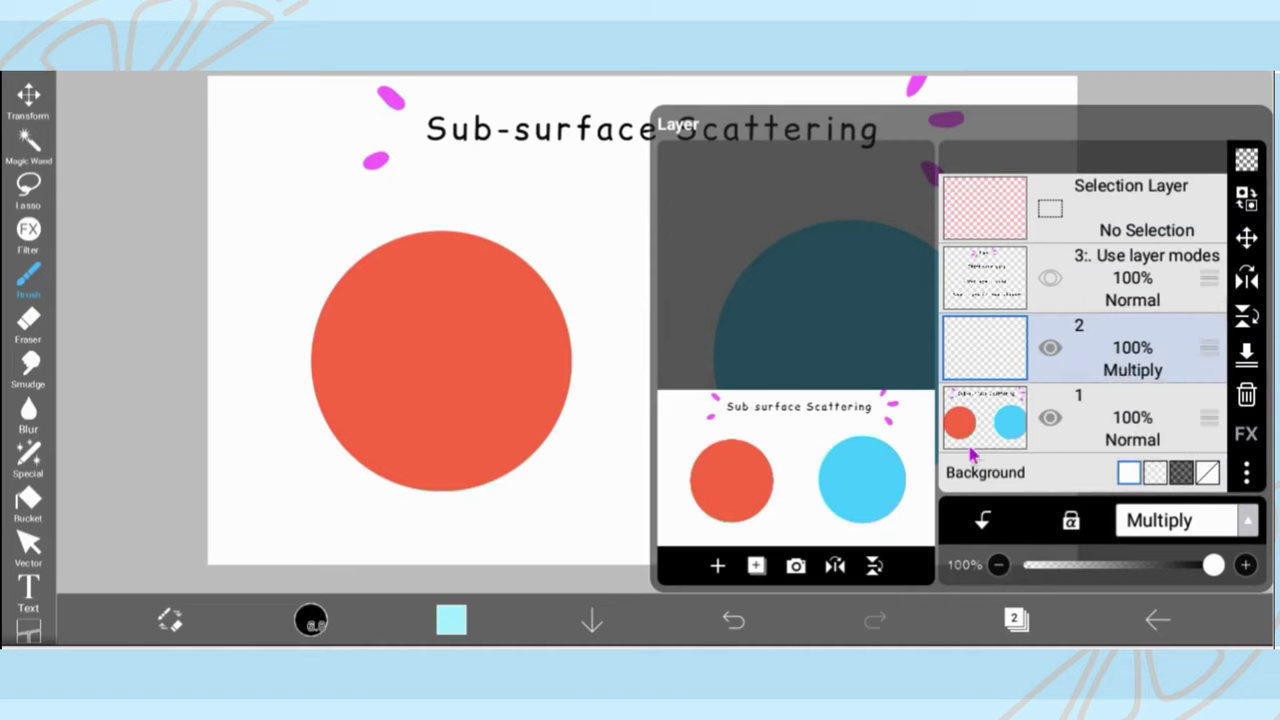
left_click(984, 522)
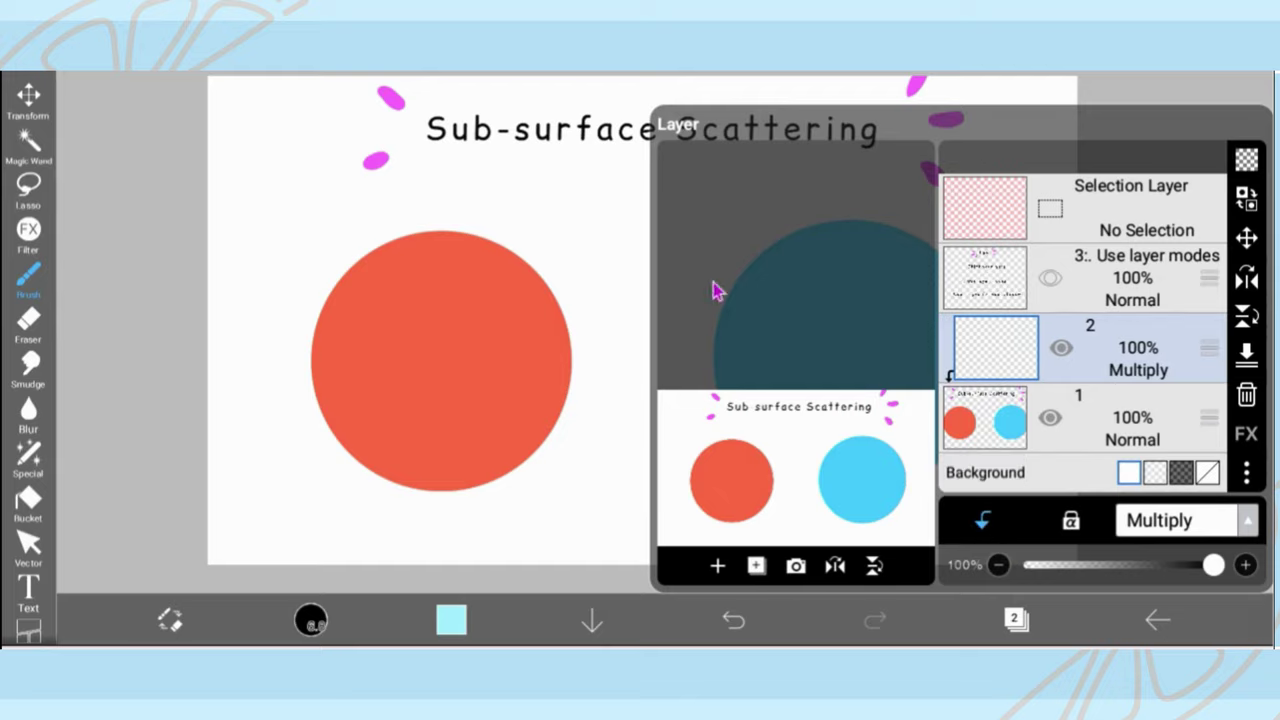
left_click(439, 539)
Step: Brush test strokes across both circles on the clipped layer, and undo all of them
mouse_move(291, 481)
left_mouse_down()
mouse_move(427, 339)
mouse_move(513, 328)
mouse_move(573, 338)
mouse_move(679, 297)
left_mouse_up()
mouse_move(646, 374)
left_mouse_down()
mouse_move(974, 250)
mouse_move(646, 443)
mouse_move(985, 322)
left_mouse_up()
left_click_drag(897, 392, 674, 504)
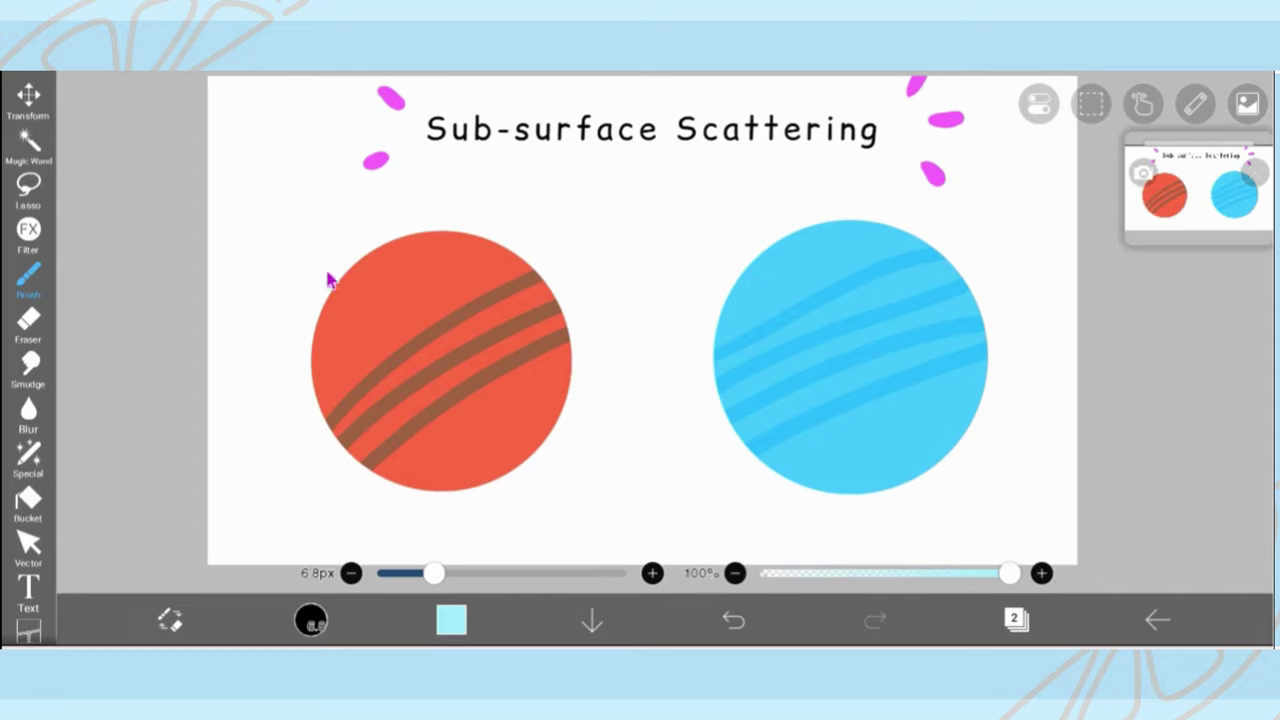
mouse_move(262, 271)
left_mouse_down()
mouse_move(400, 308)
mouse_move(477, 392)
mouse_move(569, 449)
left_mouse_up()
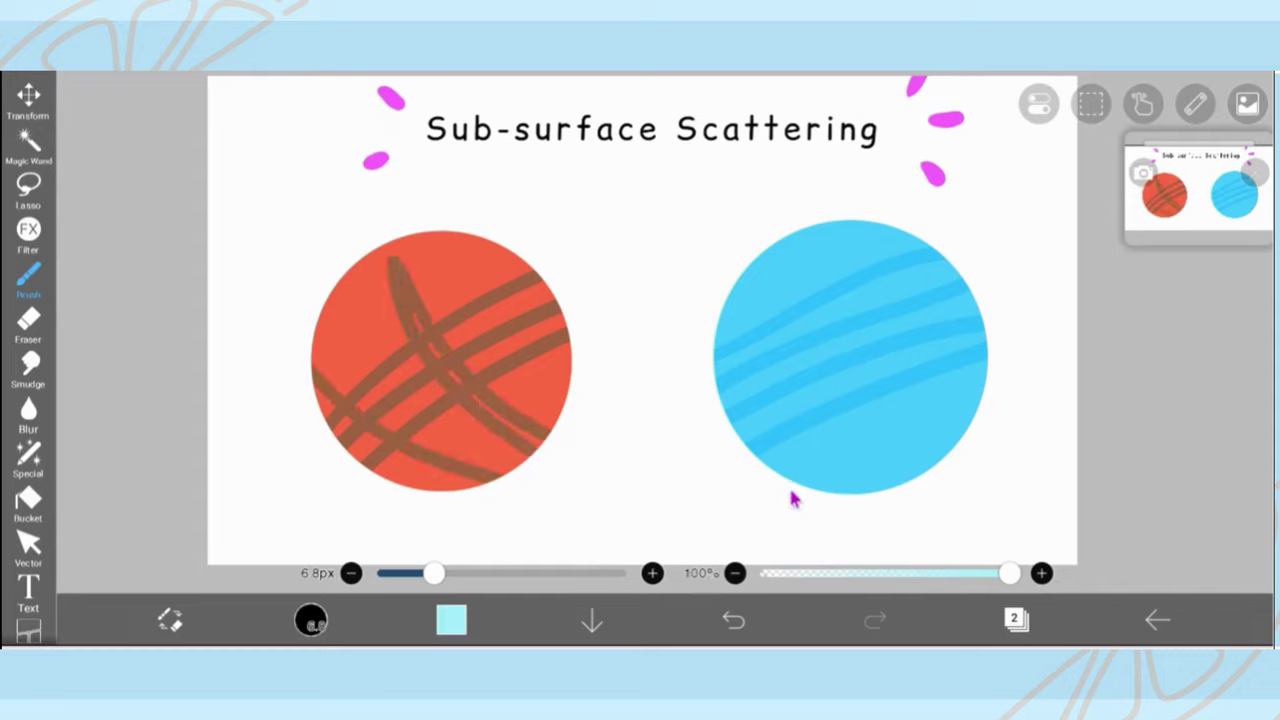
key("ctrl+z")
key("ctrl+z")
key("ctrl+z")
key("ctrl+z")
key("ctrl+z")
key("ctrl+z")
key("ctrl+z")
key("ctrl+z")
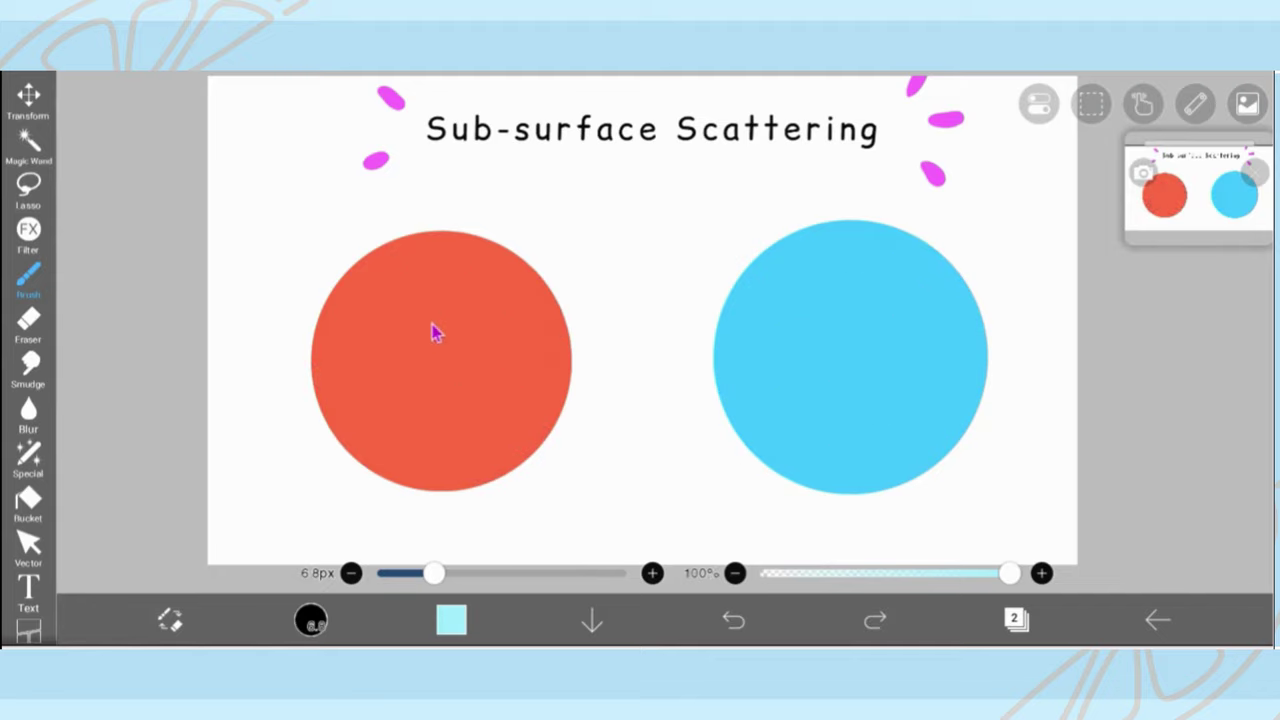
Step: Sample the red circle's color and shift it to a slightly duller pinkish red, #E9557C, for the shadow
left_click_drag(1206, 190, 1188, 188)
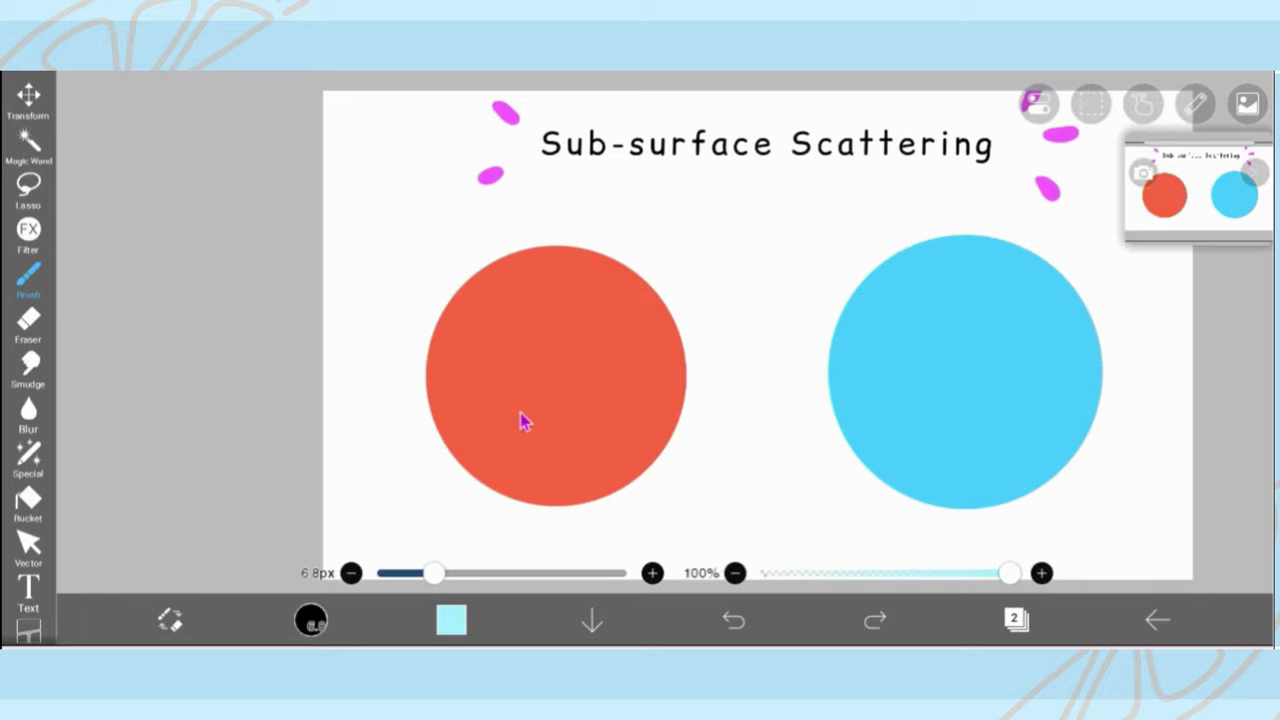
left_click(452, 624)
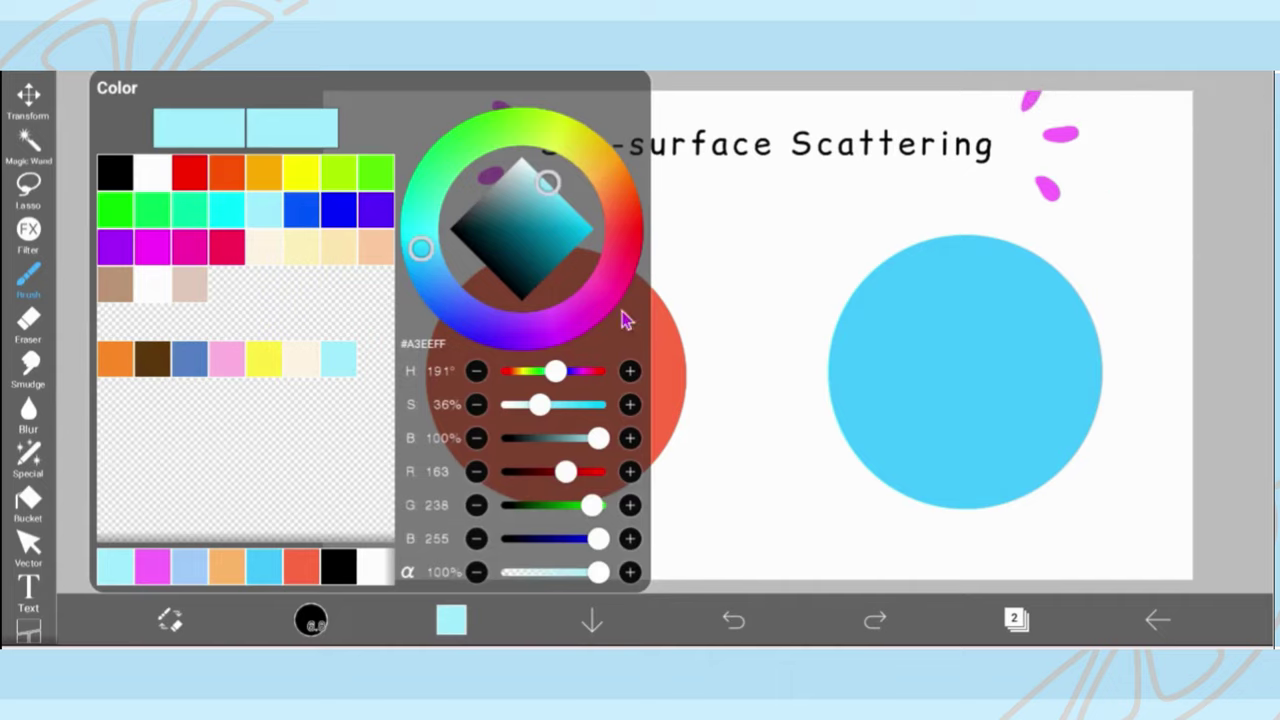
left_click(766, 266)
left_click(615, 358)
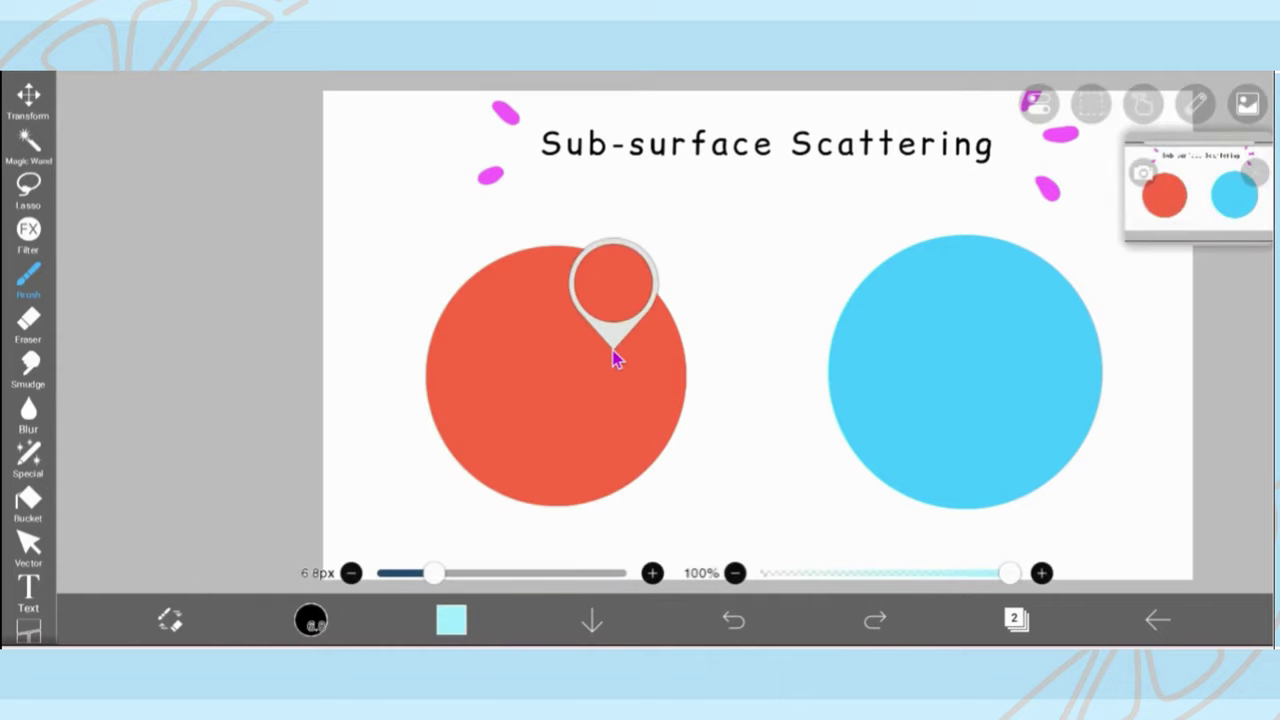
left_click(452, 622)
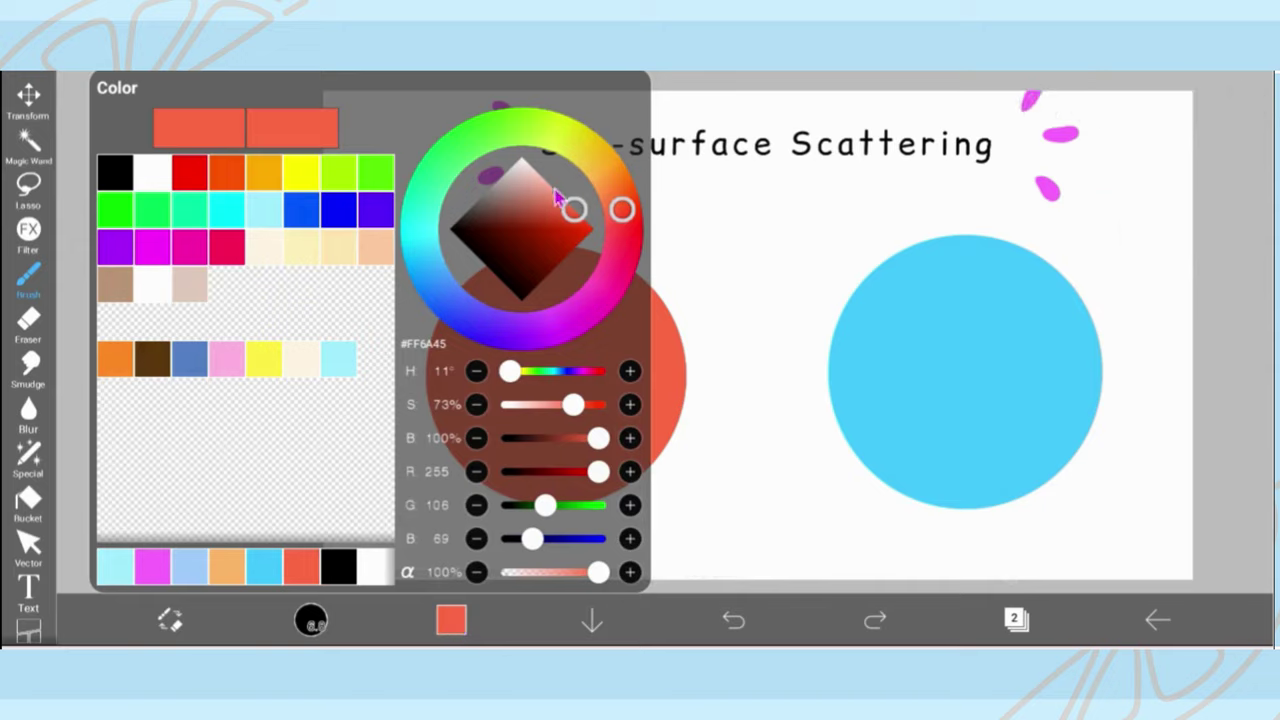
left_click_drag(622, 209, 620, 256)
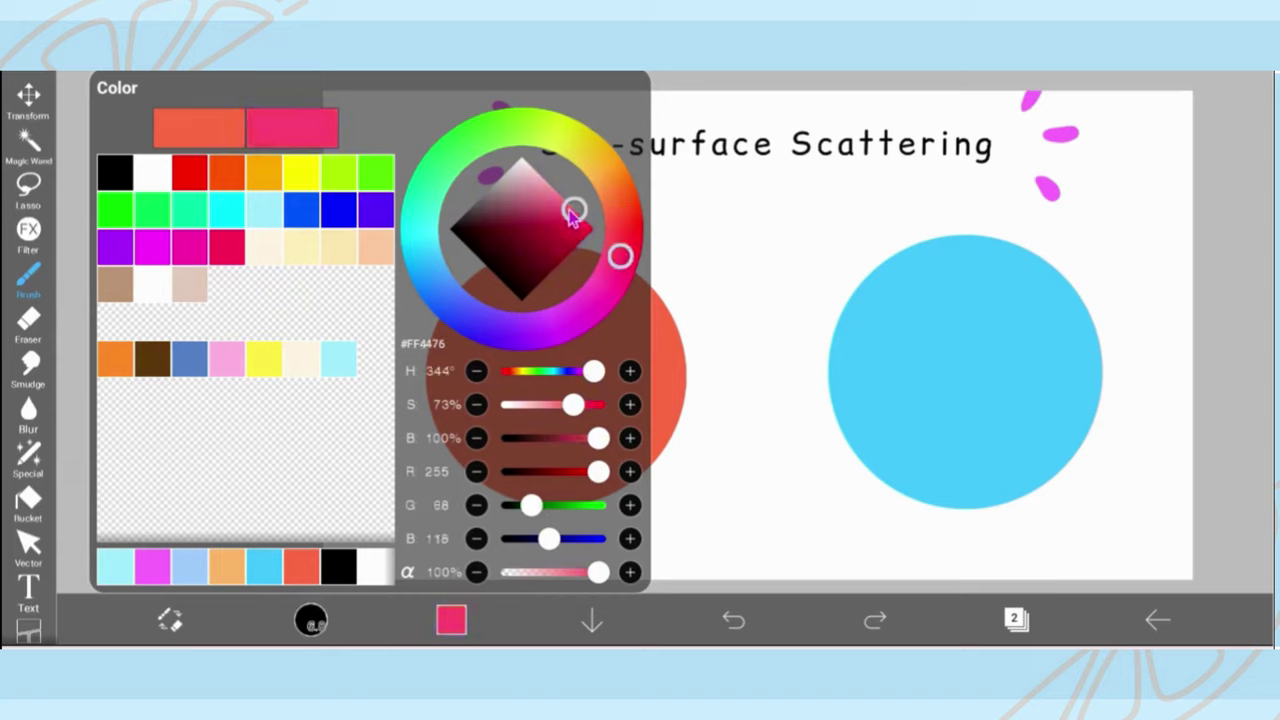
left_click_drag(570, 213, 562, 210)
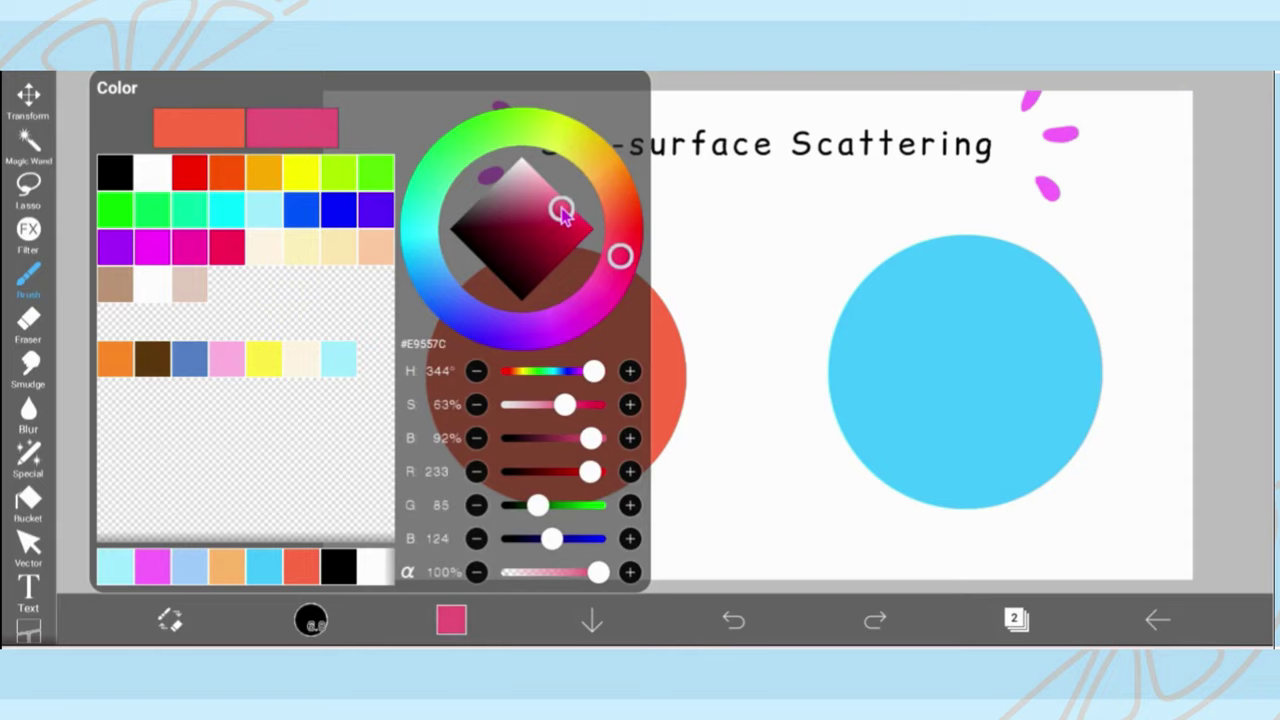
left_click(729, 368)
Step: Paint a solid shadow over the lower-right part of the red circle with the brush at 15.3 px
left_click_drag(680, 332, 498, 483)
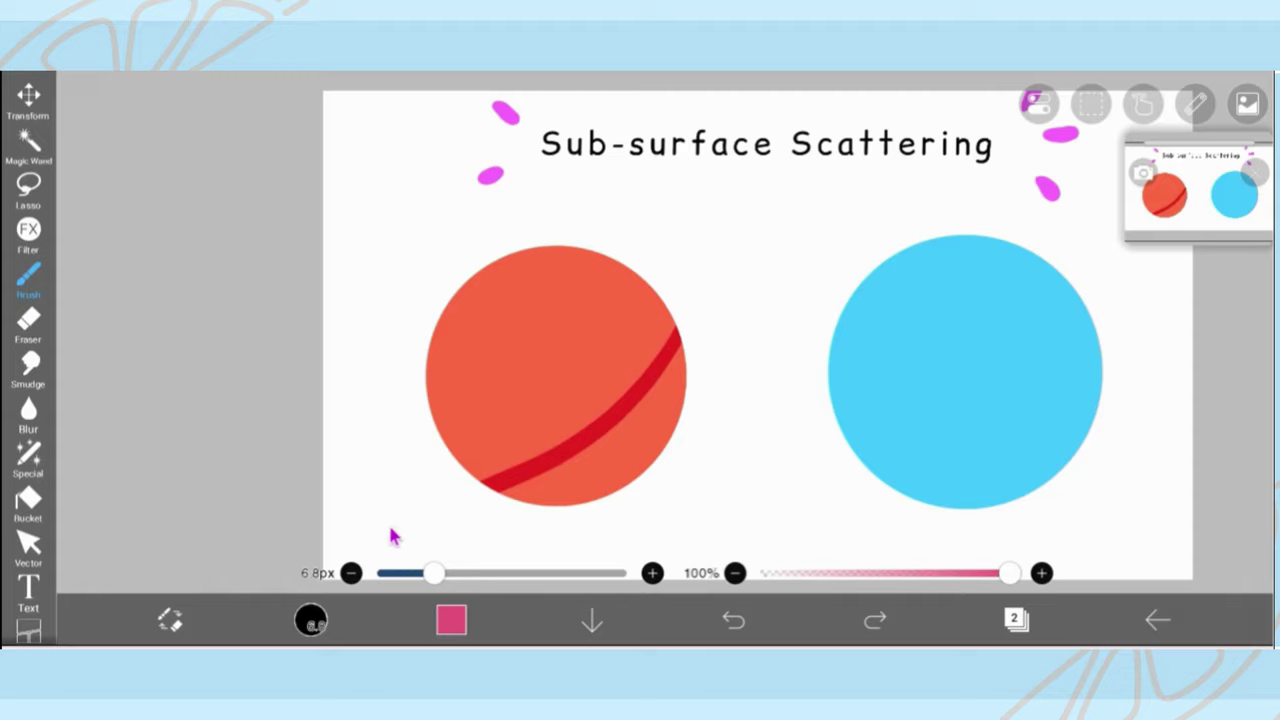
left_click_drag(435, 575, 503, 573)
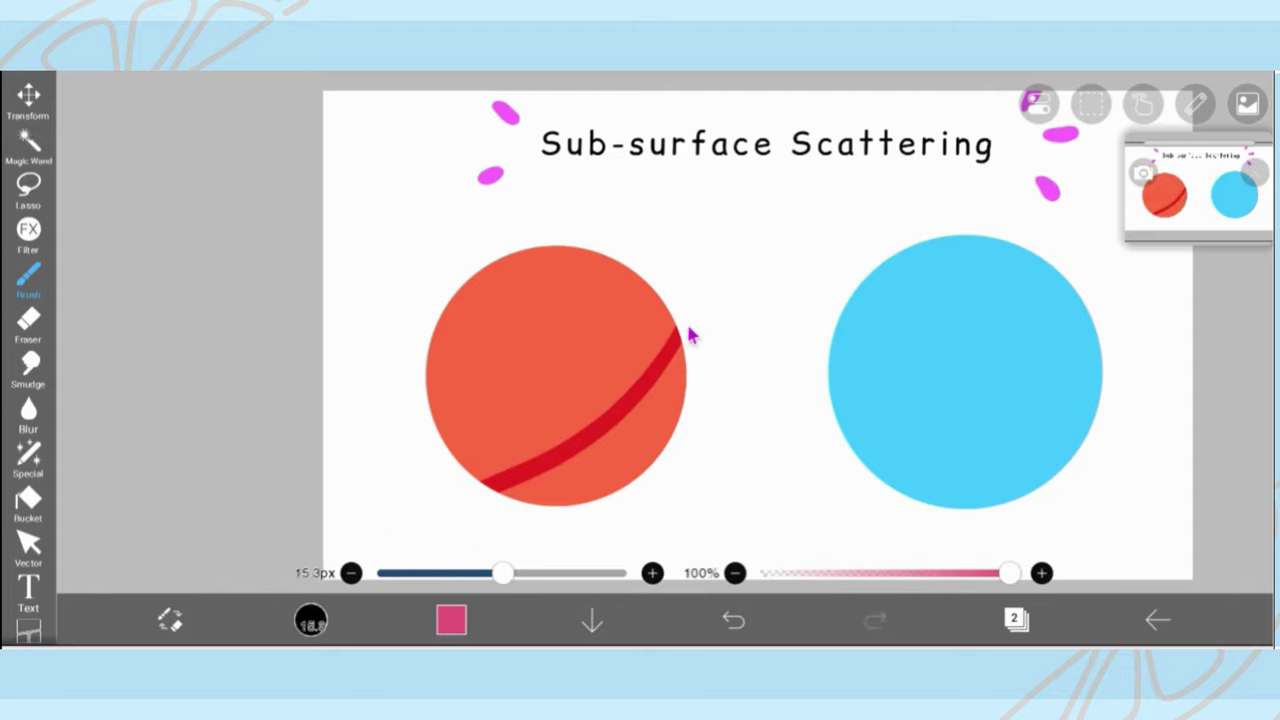
key("ctrl+z")
left_click_drag(680, 303, 492, 511)
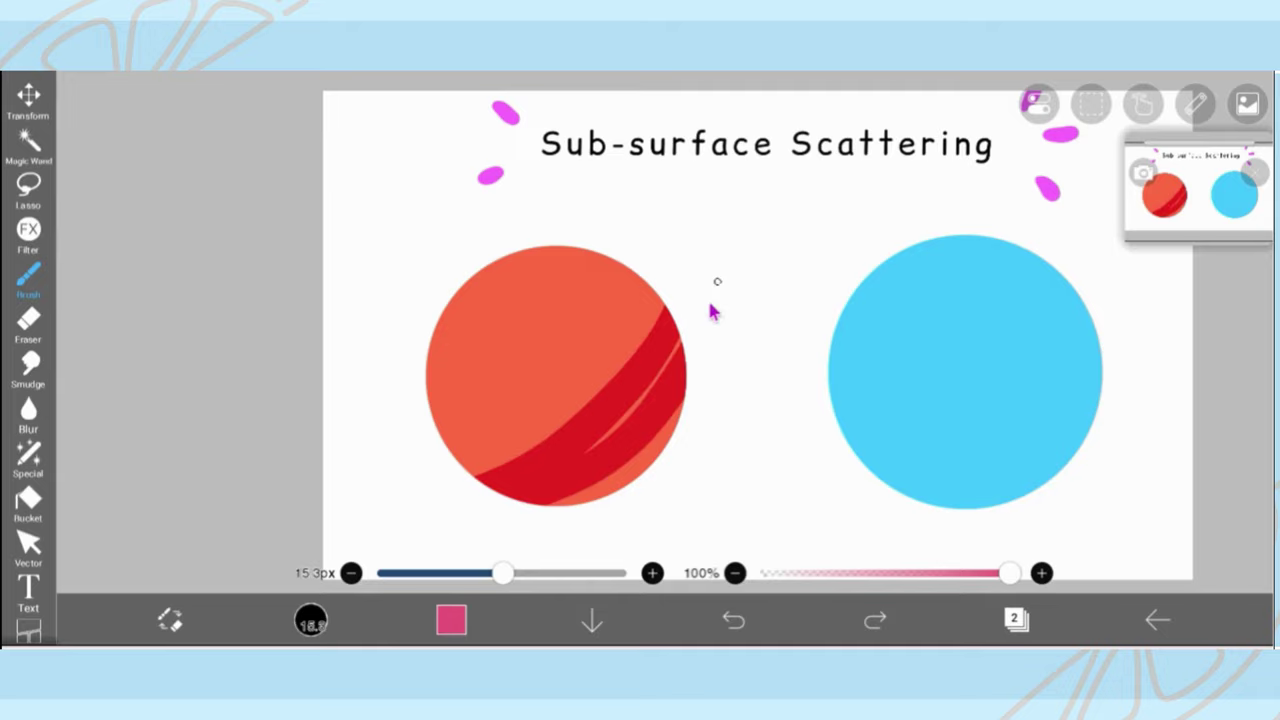
mouse_move(710, 304)
left_mouse_down()
mouse_move(483, 529)
mouse_move(562, 512)
mouse_move(690, 313)
mouse_move(587, 448)
left_mouse_up()
left_click_drag(387, 428, 700, 471)
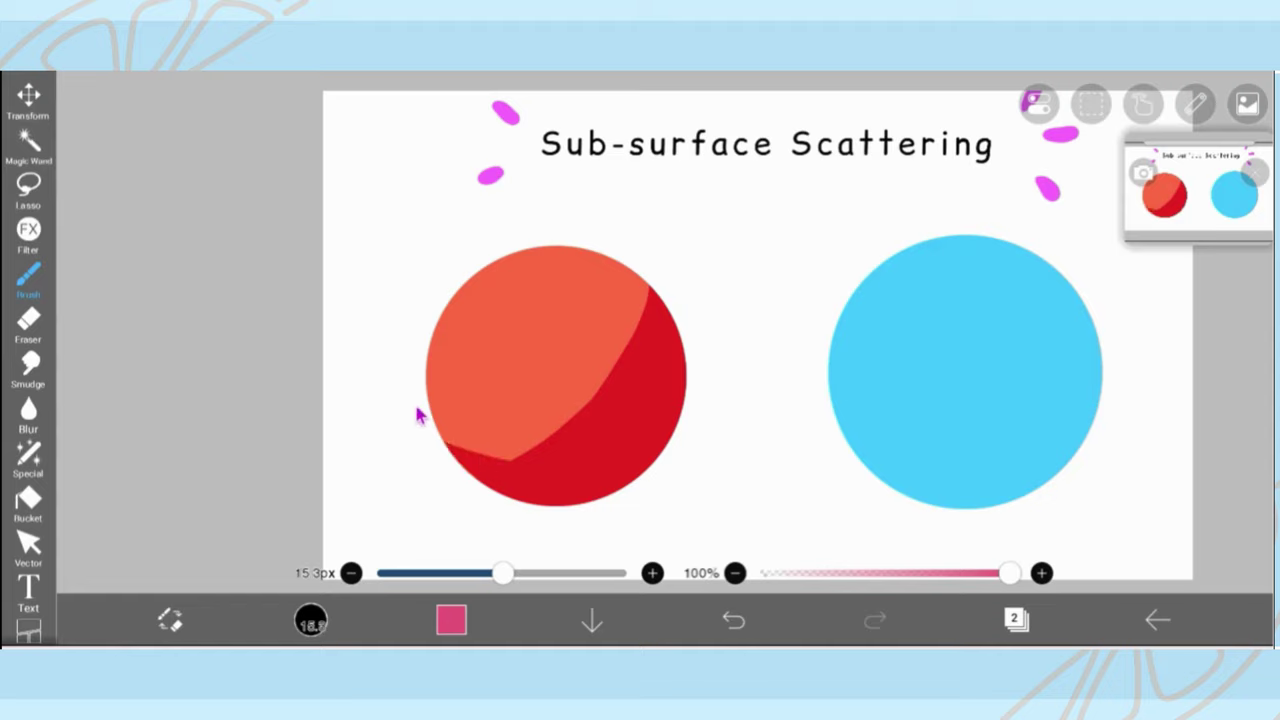
mouse_move(398, 405)
left_mouse_down()
mouse_move(522, 439)
mouse_move(704, 321)
left_mouse_up()
left_click_drag(467, 465, 556, 449)
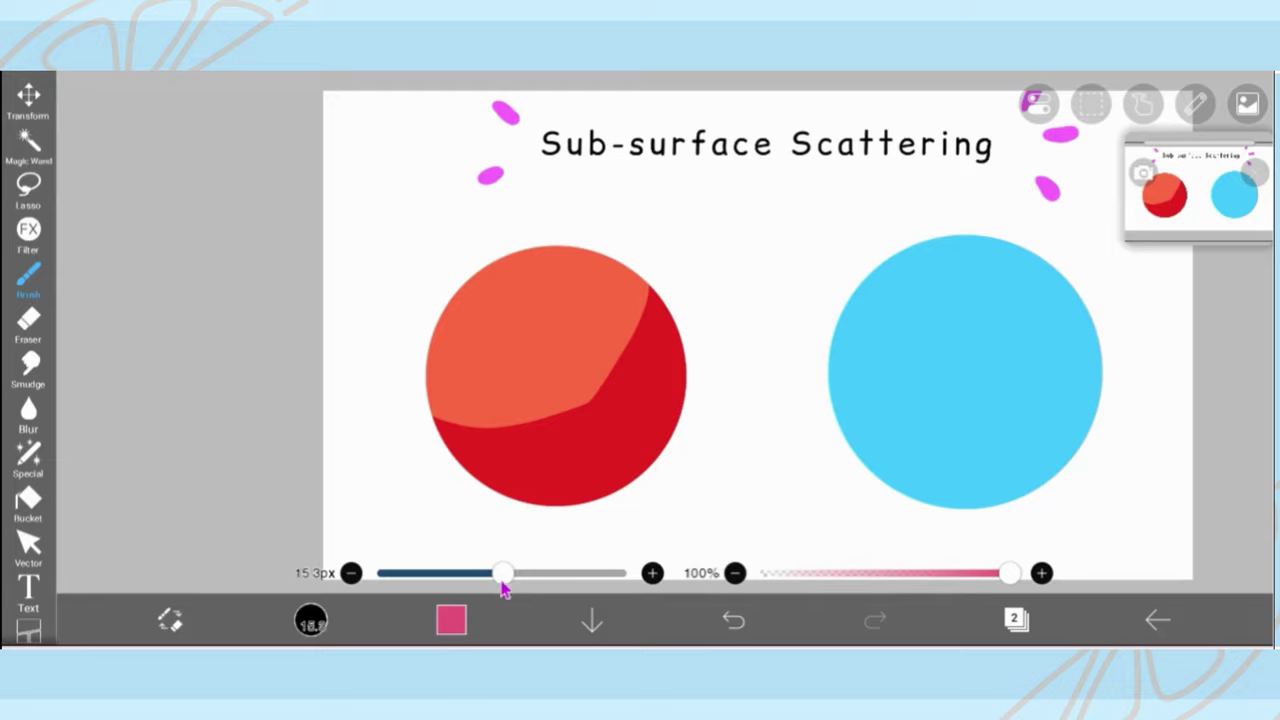
Step: Sample the blue circle's color and shift it to a muted violet-blue, #6985DF
left_click_drag(1156, 187, 1179, 186)
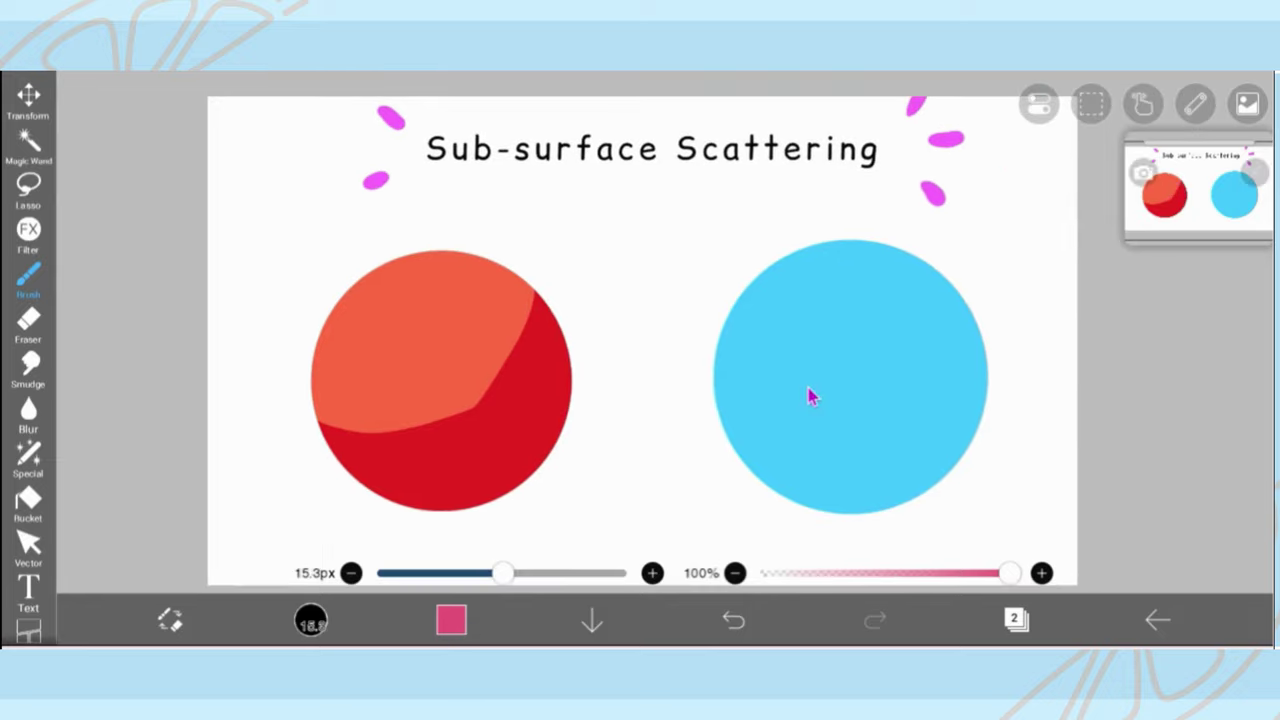
left_click(810, 410)
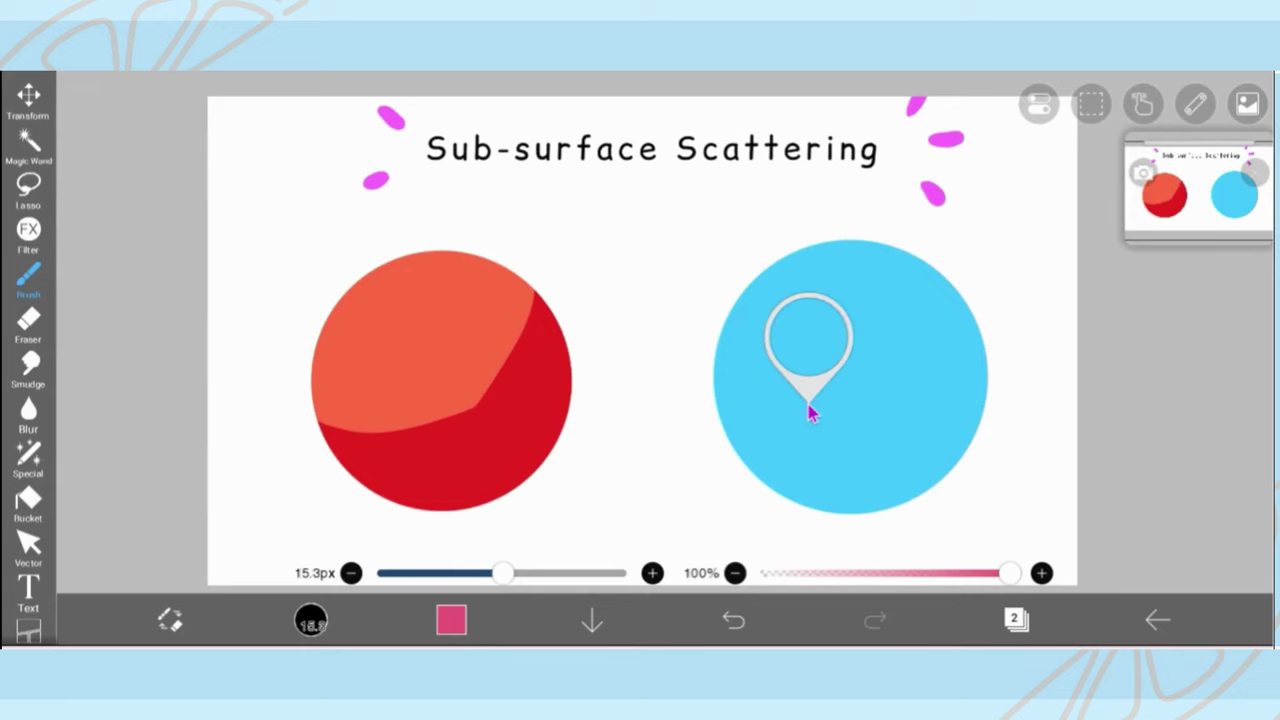
left_click(451, 622)
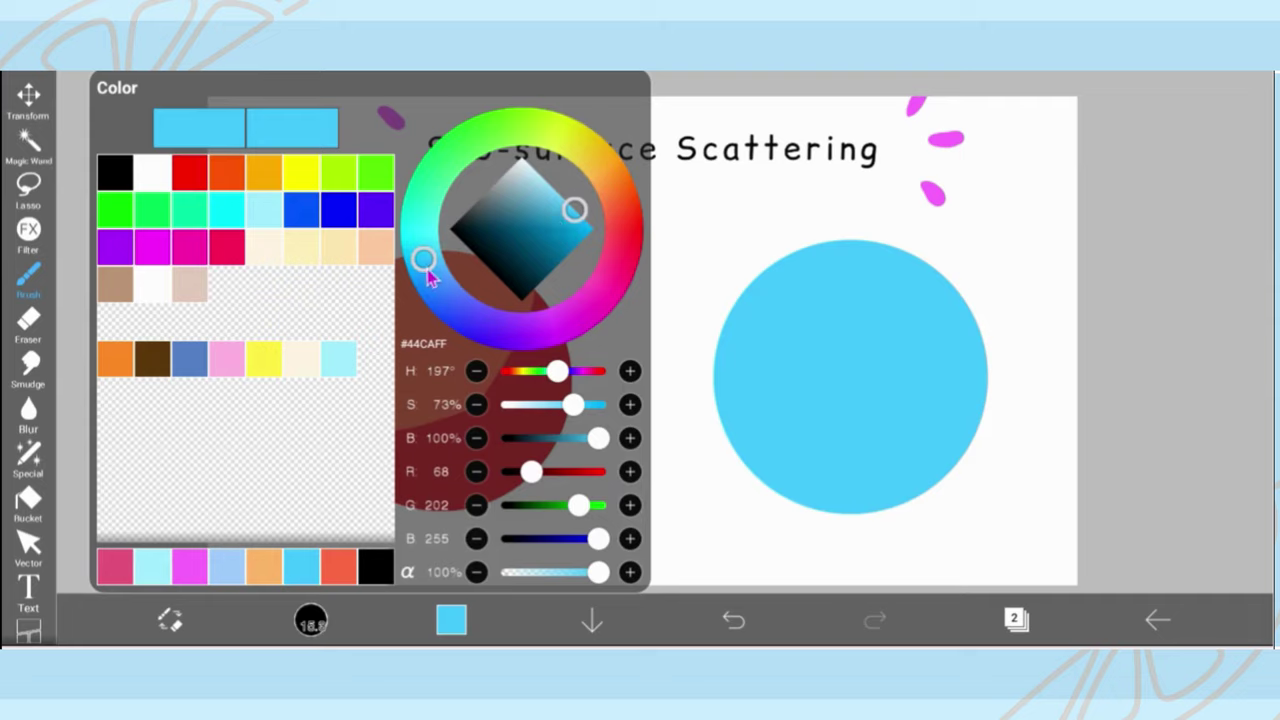
left_click_drag(430, 278, 463, 285)
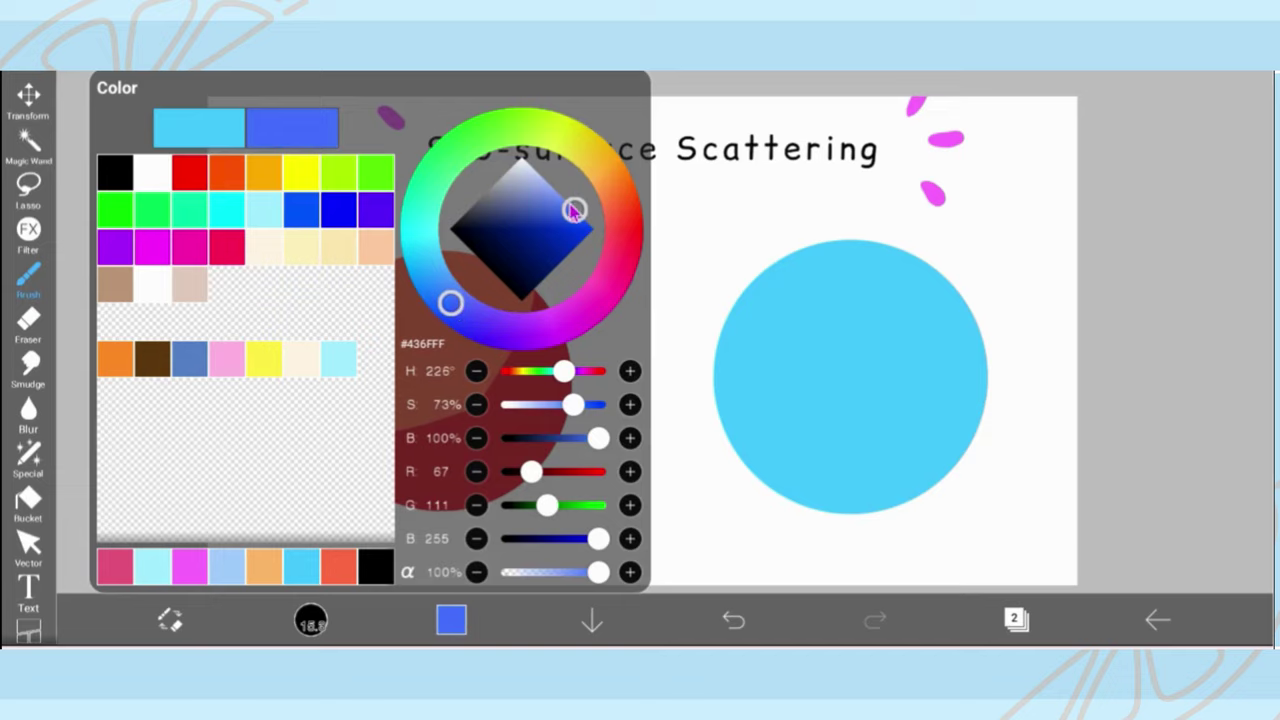
left_click_drag(574, 210, 549, 203)
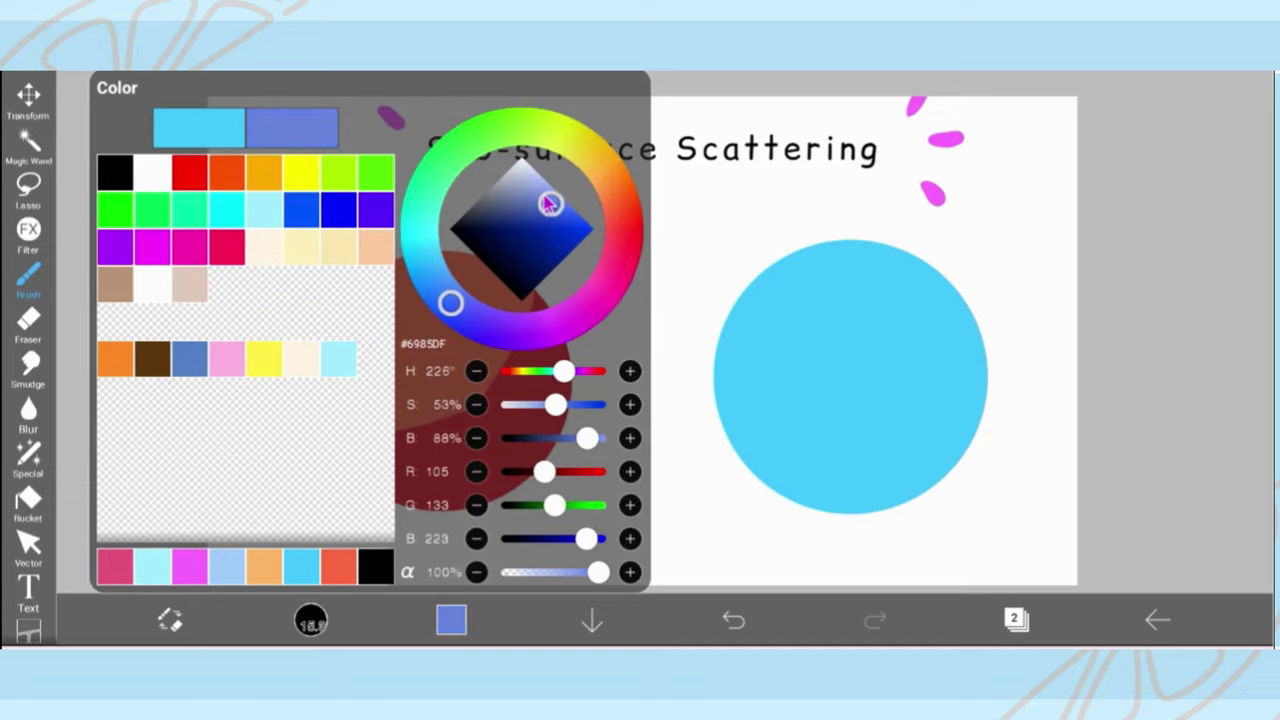
left_click(828, 418)
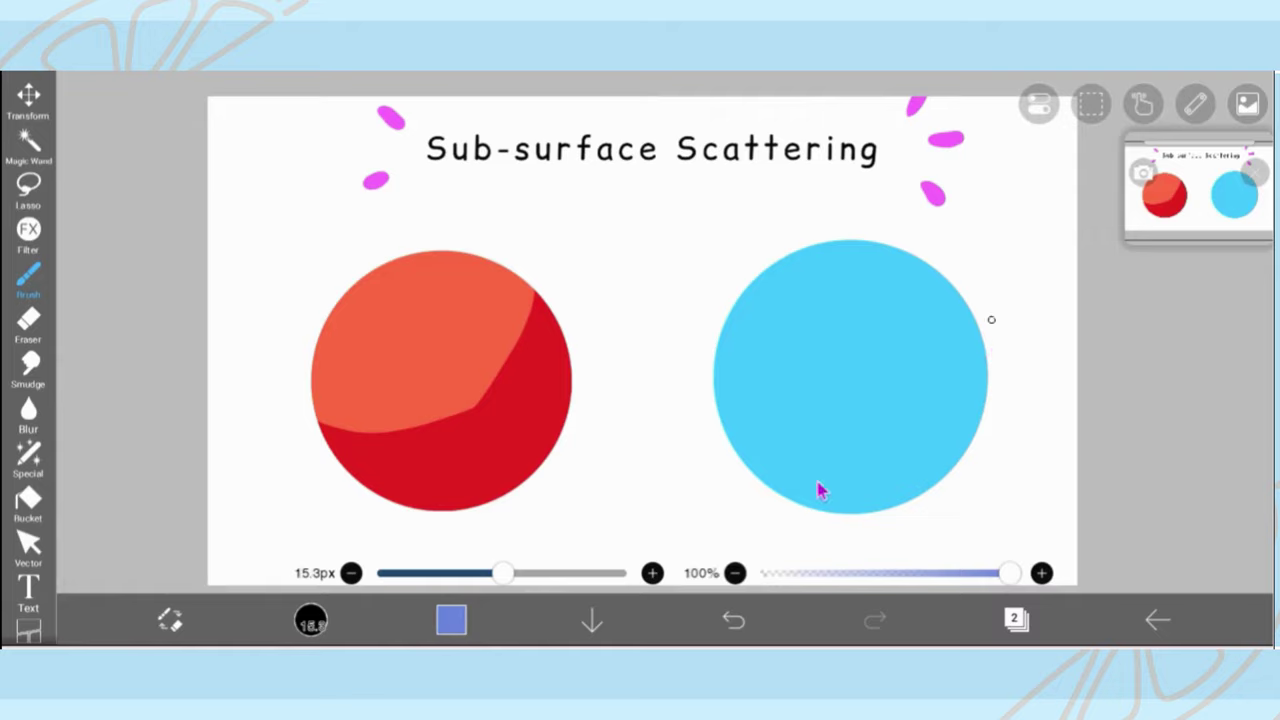
Step: Paint a solid shadow over the lower-right part of the blue circle, filling the remaining gaps
mouse_move(991, 320)
left_mouse_down()
mouse_move(718, 504)
mouse_move(989, 354)
mouse_move(949, 450)
mouse_move(880, 500)
left_mouse_up()
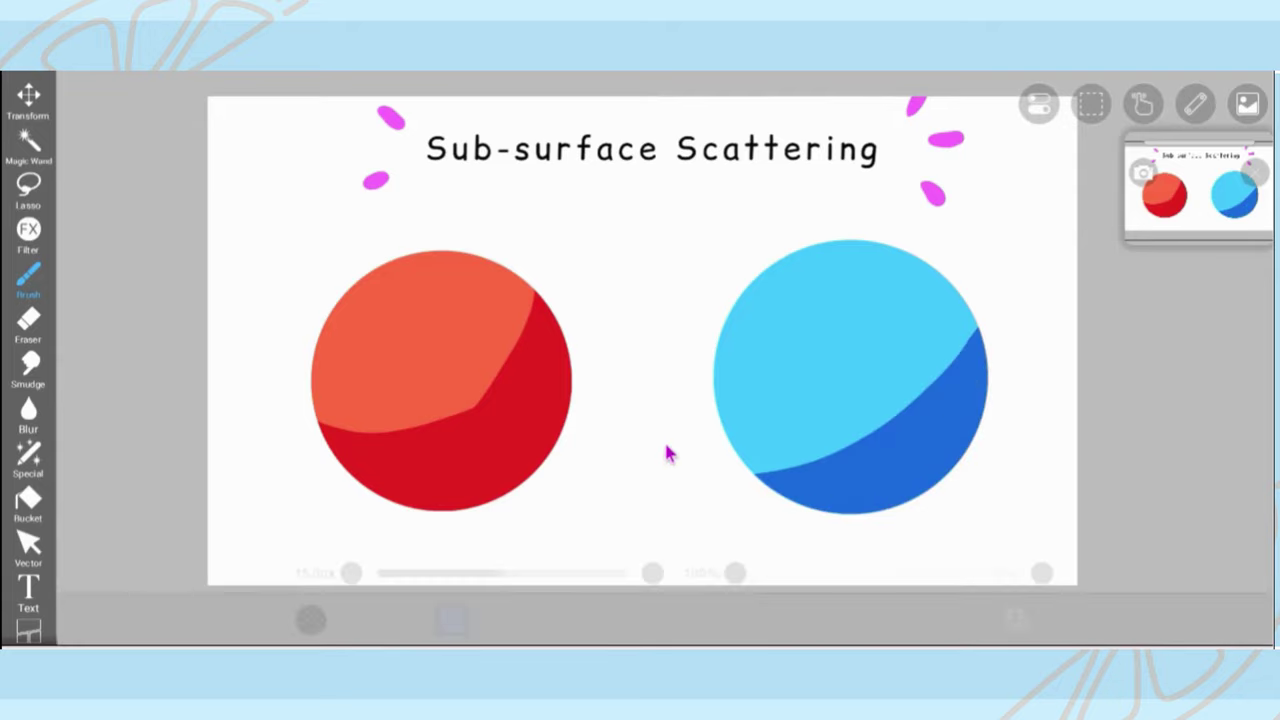
mouse_move(957, 258)
left_mouse_down()
mouse_move(678, 555)
mouse_move(695, 376)
mouse_move(954, 503)
left_mouse_up()
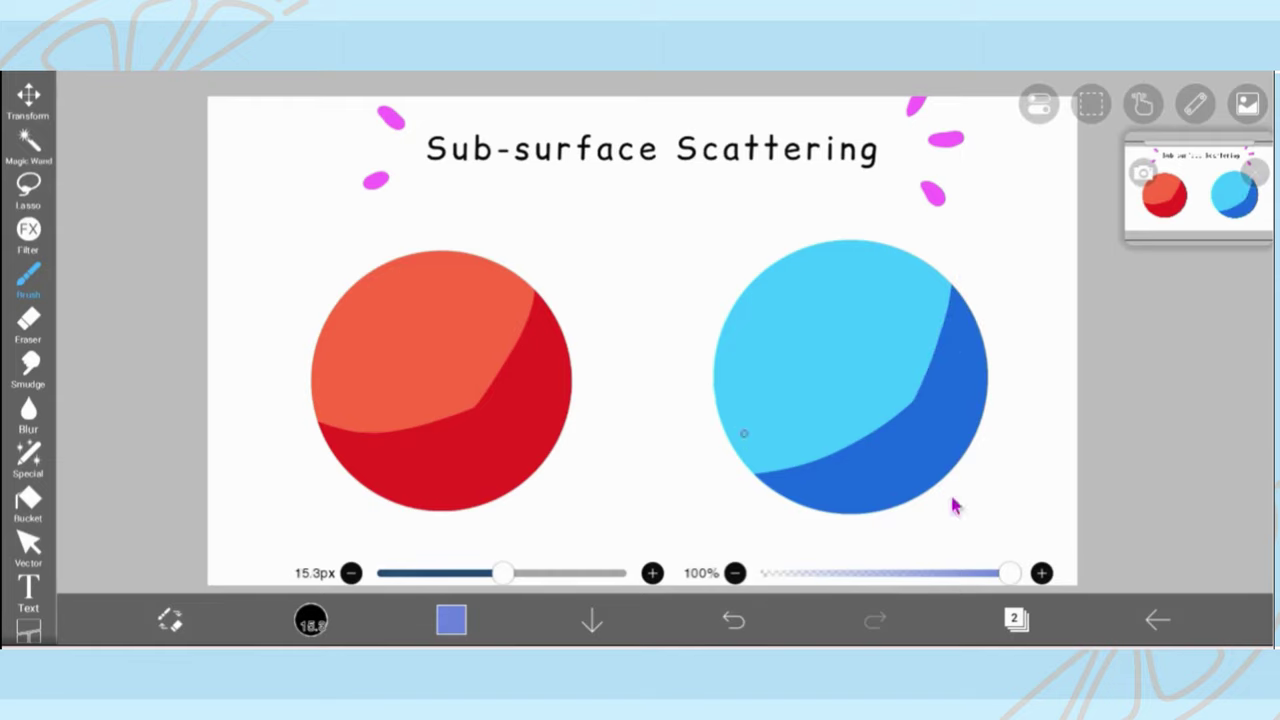
left_click_drag(950, 265, 880, 455)
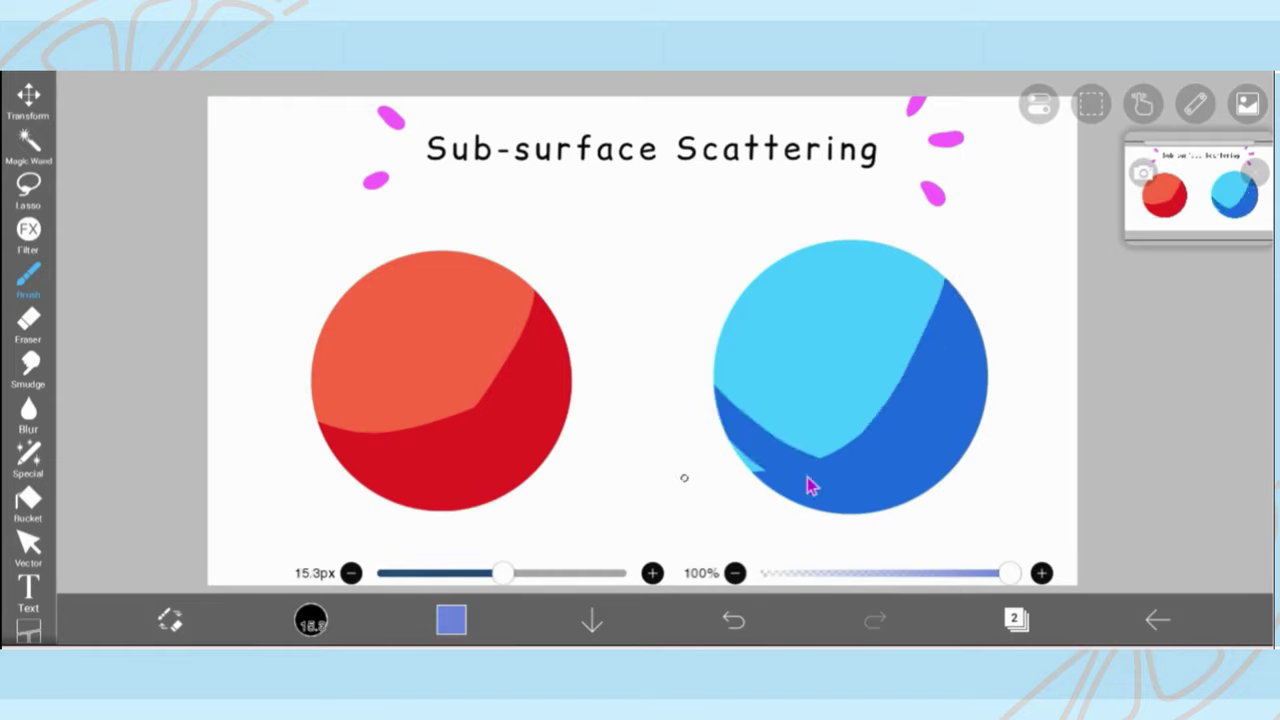
mouse_move(709, 366)
left_mouse_down()
mouse_move(962, 348)
mouse_move(889, 449)
left_mouse_up()
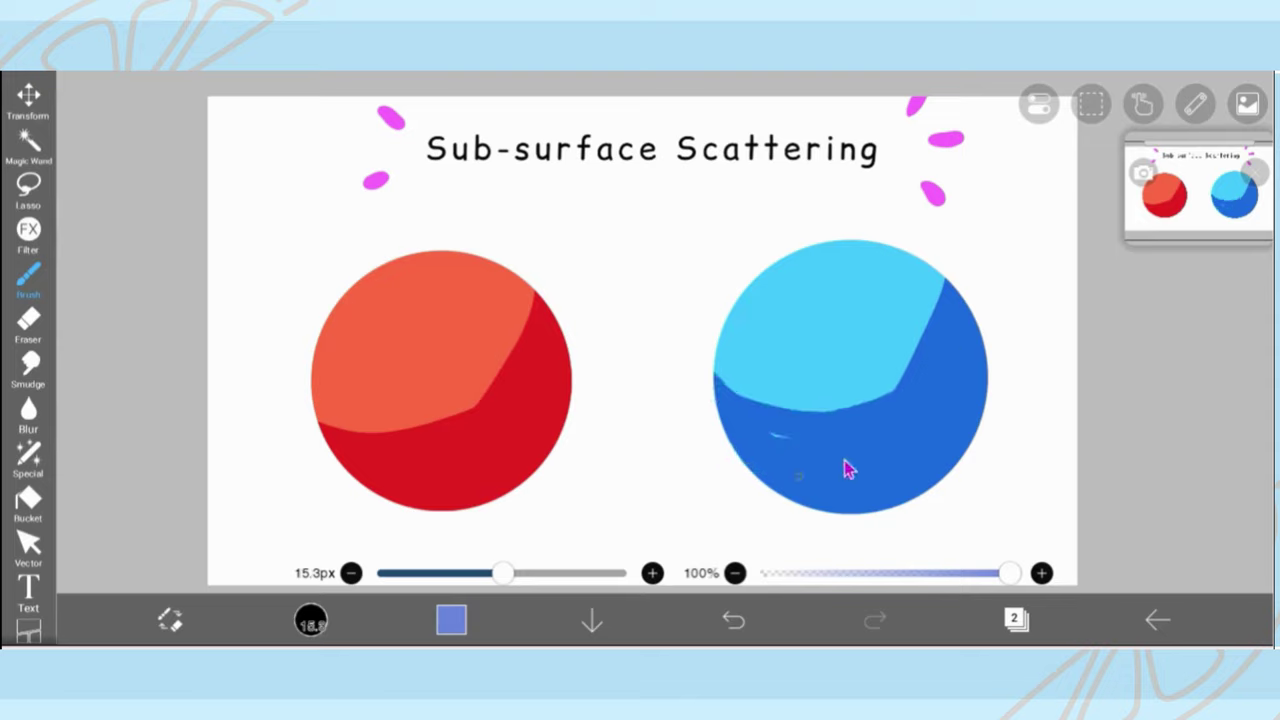
left_click_drag(731, 446, 777, 446)
Step: Trim the upper edge of the blue circle's shadow into a smooth curve with a 12.6 px eraser
left_click(172, 622)
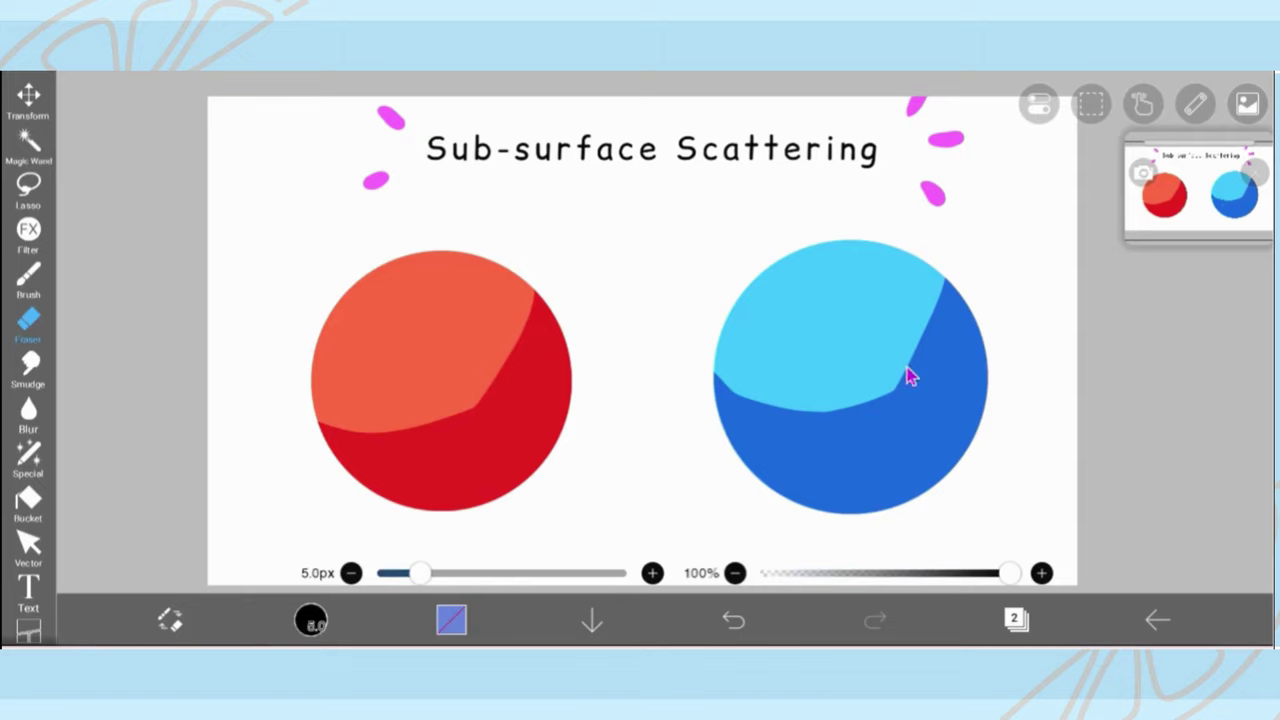
left_click_drag(910, 376, 955, 262)
left_click(480, 572)
key("ctrl+z")
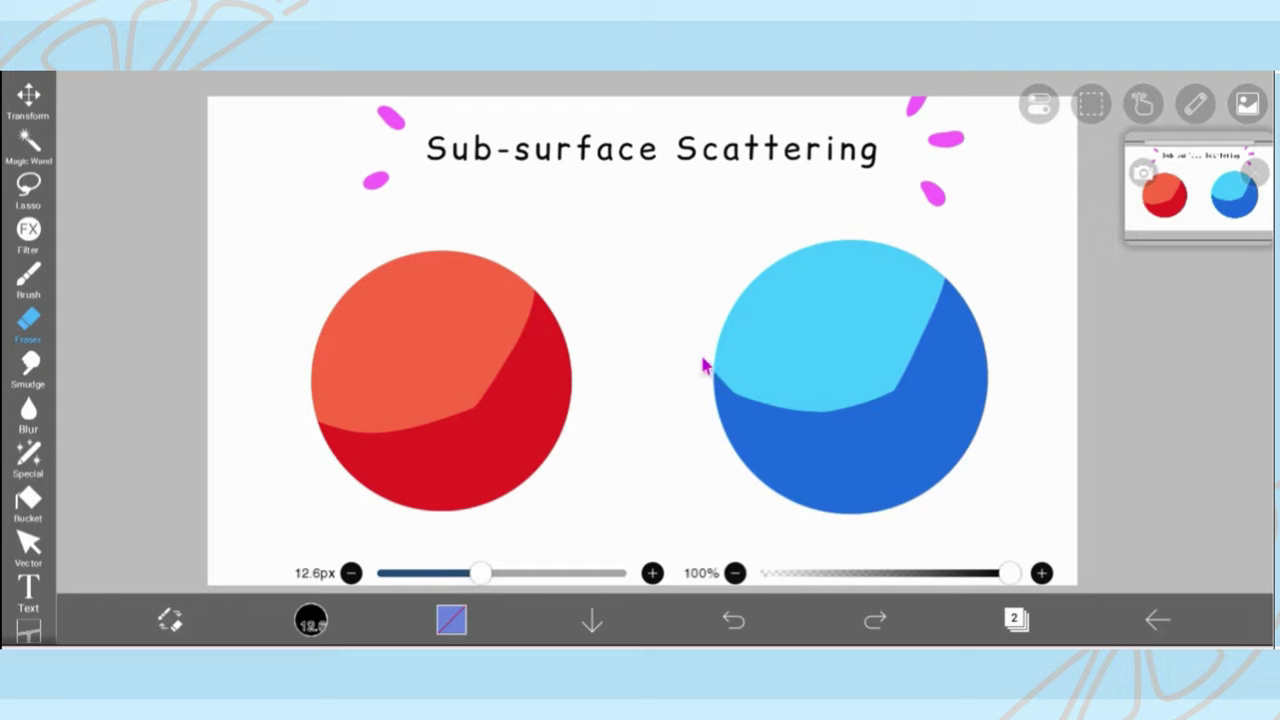
mouse_move(703, 363)
left_mouse_down()
mouse_move(838, 400)
mouse_move(952, 247)
left_mouse_up()
mouse_move(708, 368)
left_mouse_down()
mouse_move(755, 413)
mouse_move(986, 249)
left_mouse_up()
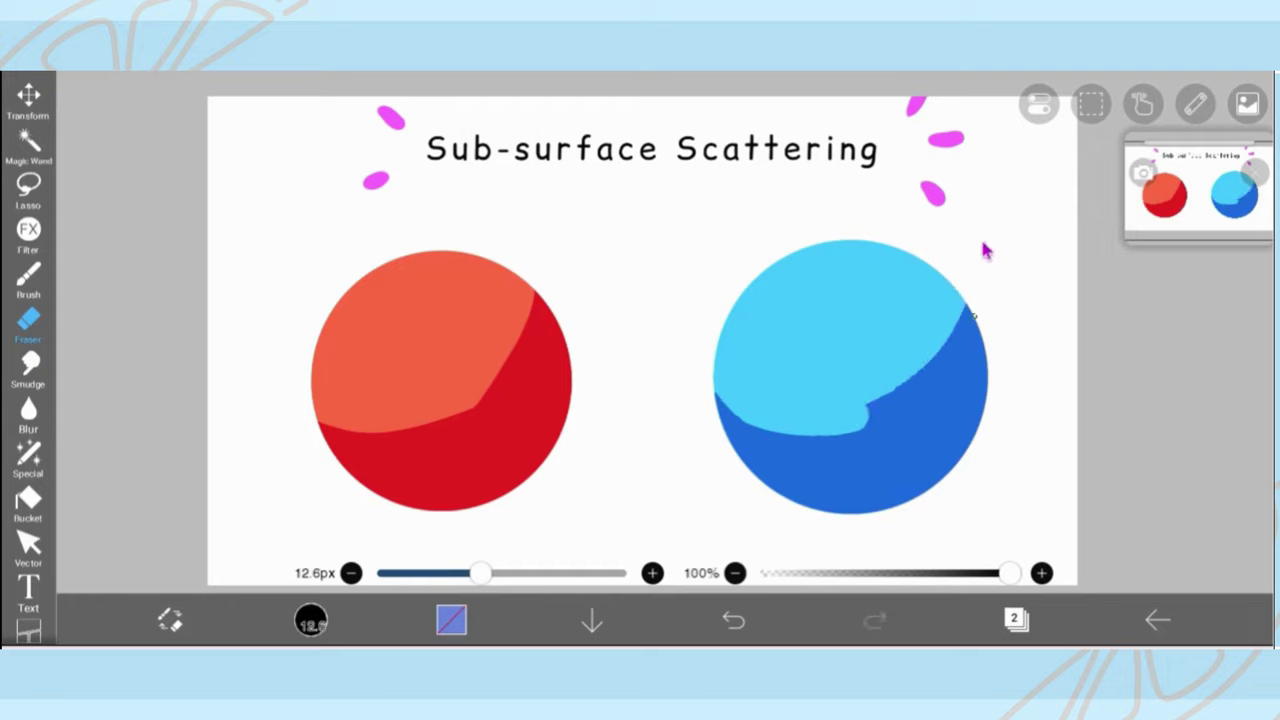
Step: Erase the upper edge of the red circle's shadow into a matching curve, and return to the 15.3 px brush
mouse_move(286, 411)
left_mouse_down()
mouse_move(407, 430)
mouse_move(554, 234)
left_mouse_up()
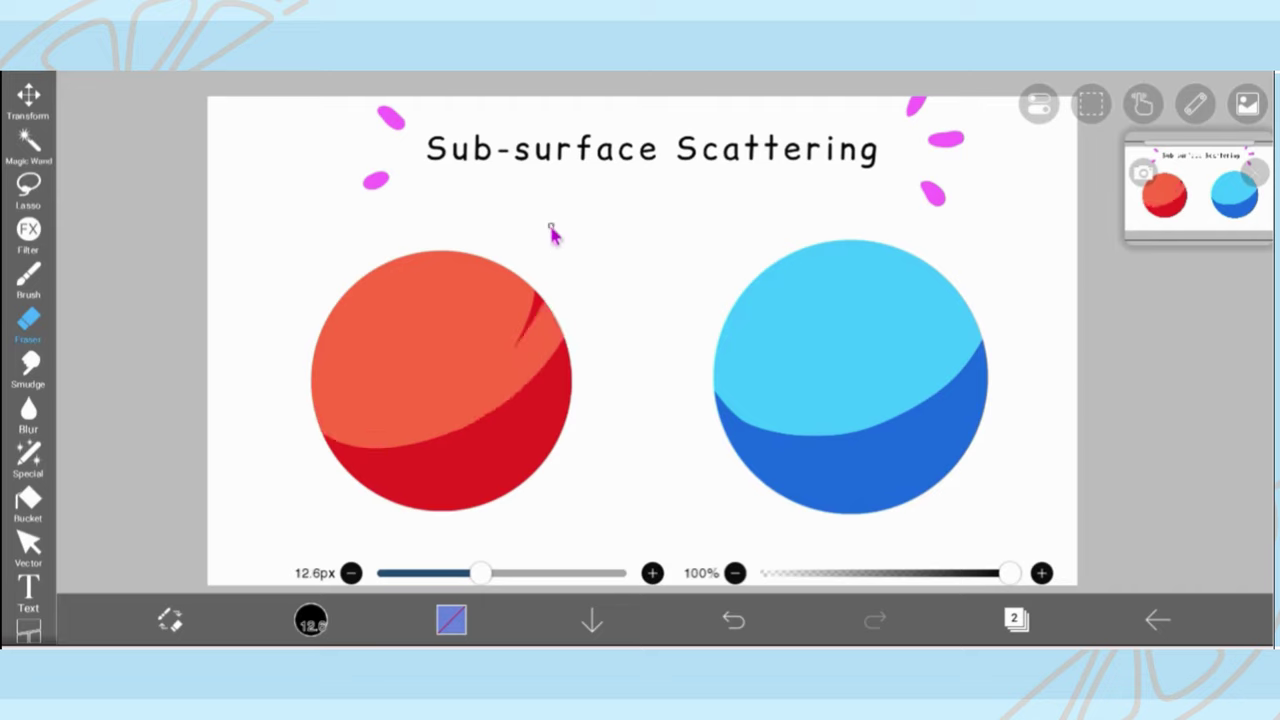
left_click(186, 616)
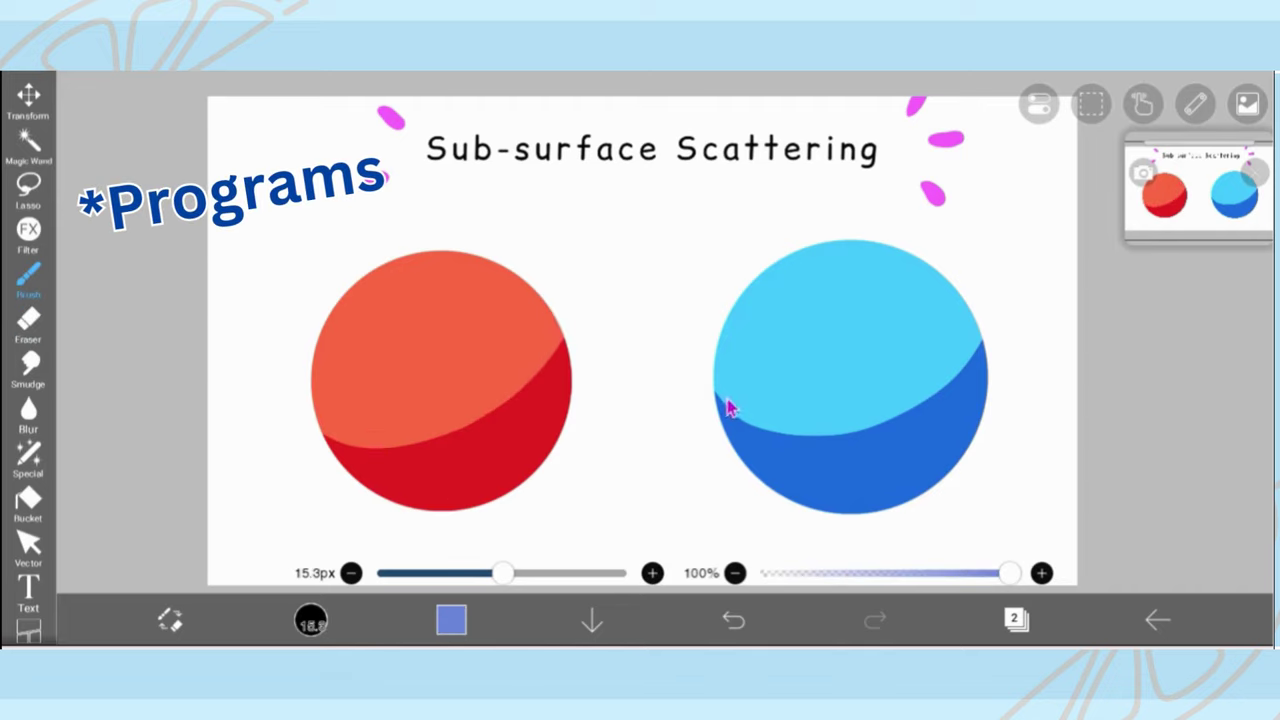
mouse_move(827, 447)
left_mouse_down()
mouse_move(1000, 261)
mouse_move(995, 246)
mouse_move(986, 294)
left_mouse_up()
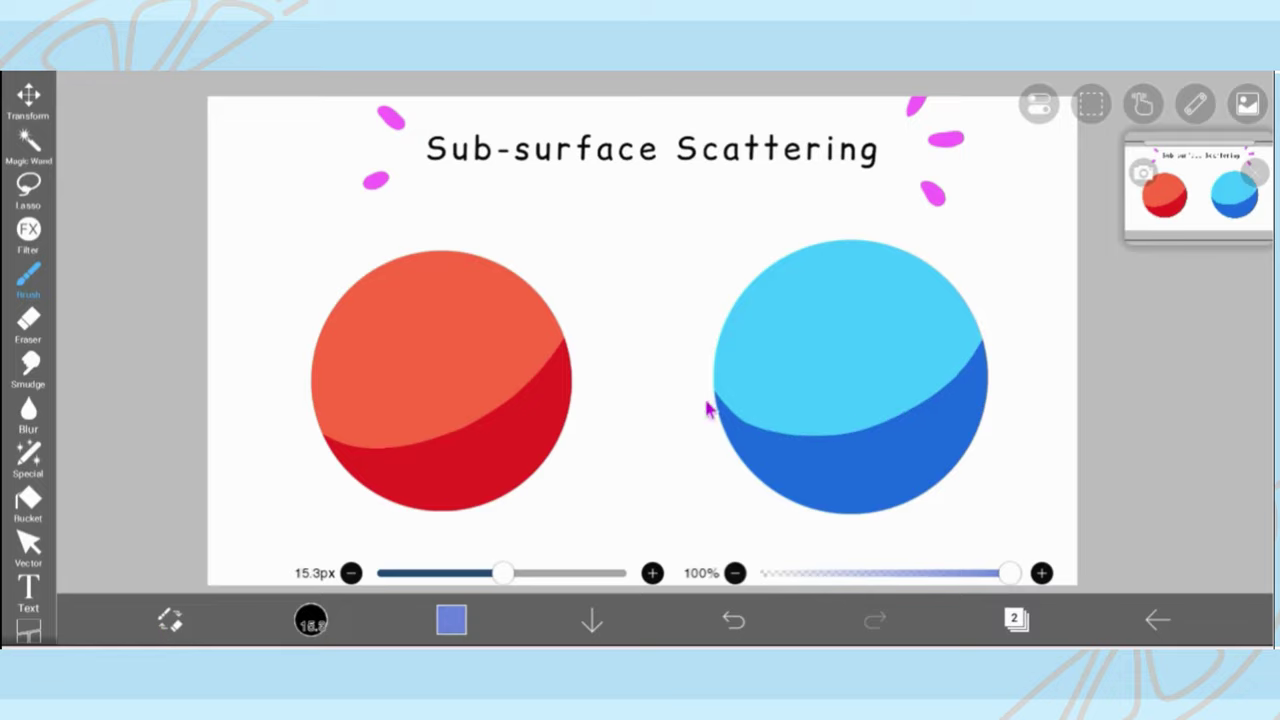
Step: Extend the blue circle's shadow upward along its upper edge, and switch the brush to the recent dark pink used for the red circle's shadow
mouse_move(706, 406)
left_mouse_down()
mouse_move(826, 446)
mouse_move(1000, 266)
left_mouse_up()
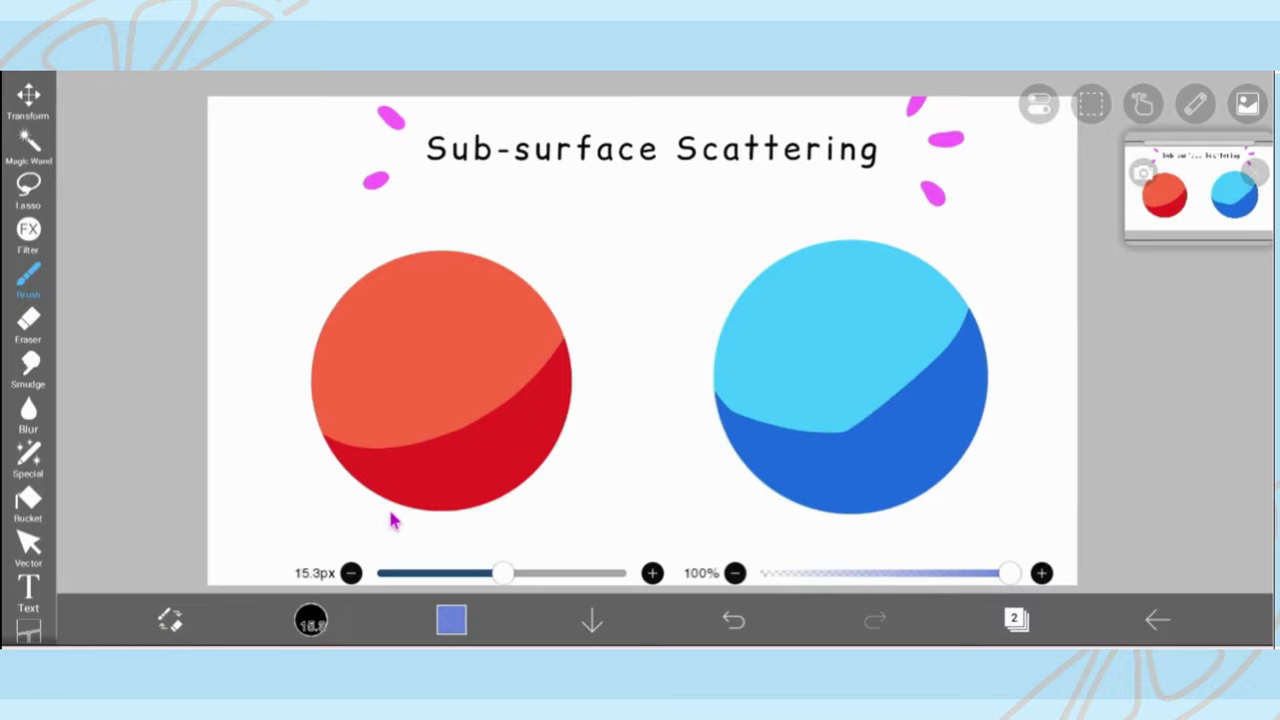
left_click(451, 620)
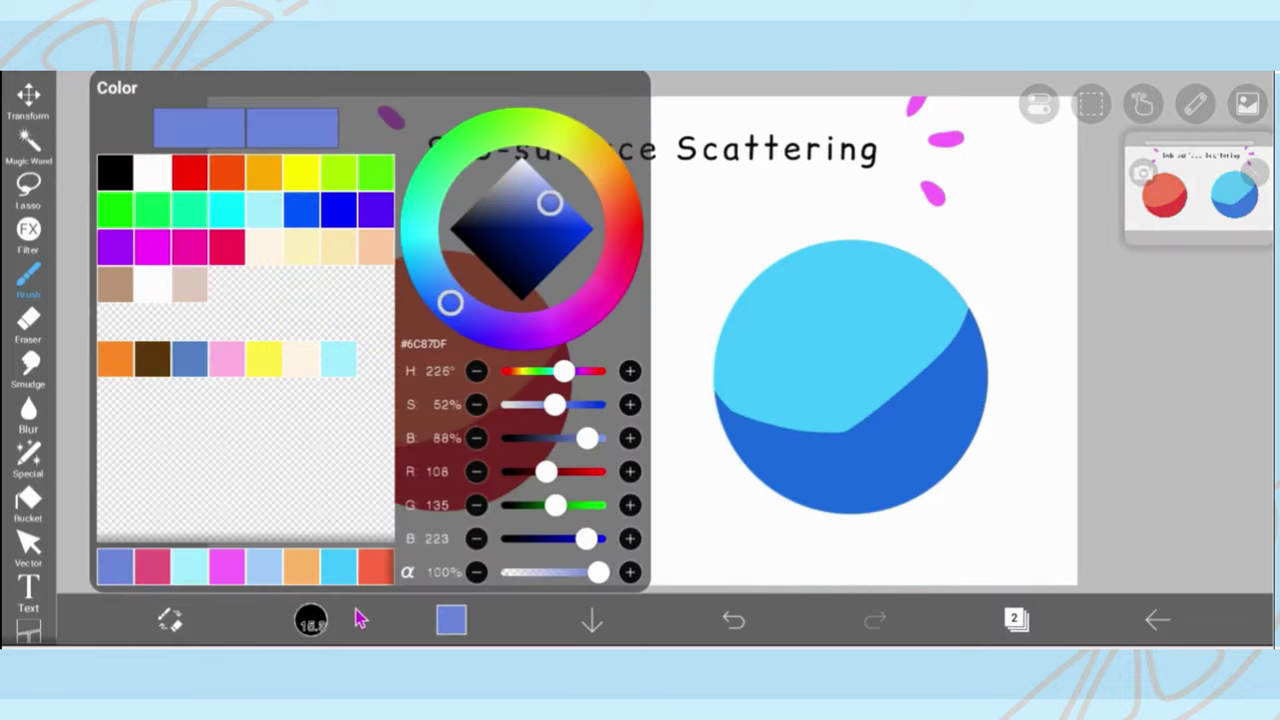
left_click(152, 567)
left_click(704, 402)
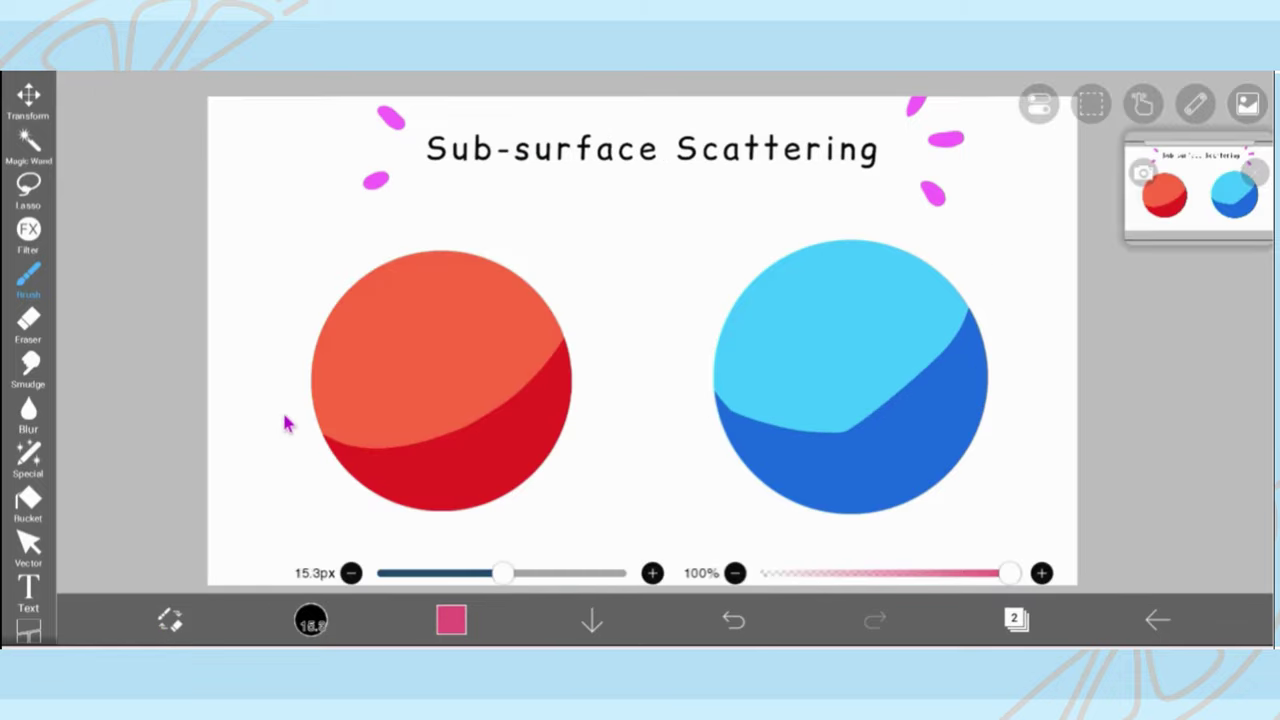
mouse_move(286, 423)
left_mouse_down()
mouse_move(366, 449)
mouse_move(577, 307)
mouse_move(572, 275)
left_mouse_up()
key("ctrl+z")
mouse_move(275, 389)
left_mouse_down()
mouse_move(504, 420)
mouse_move(629, 249)
left_mouse_up()
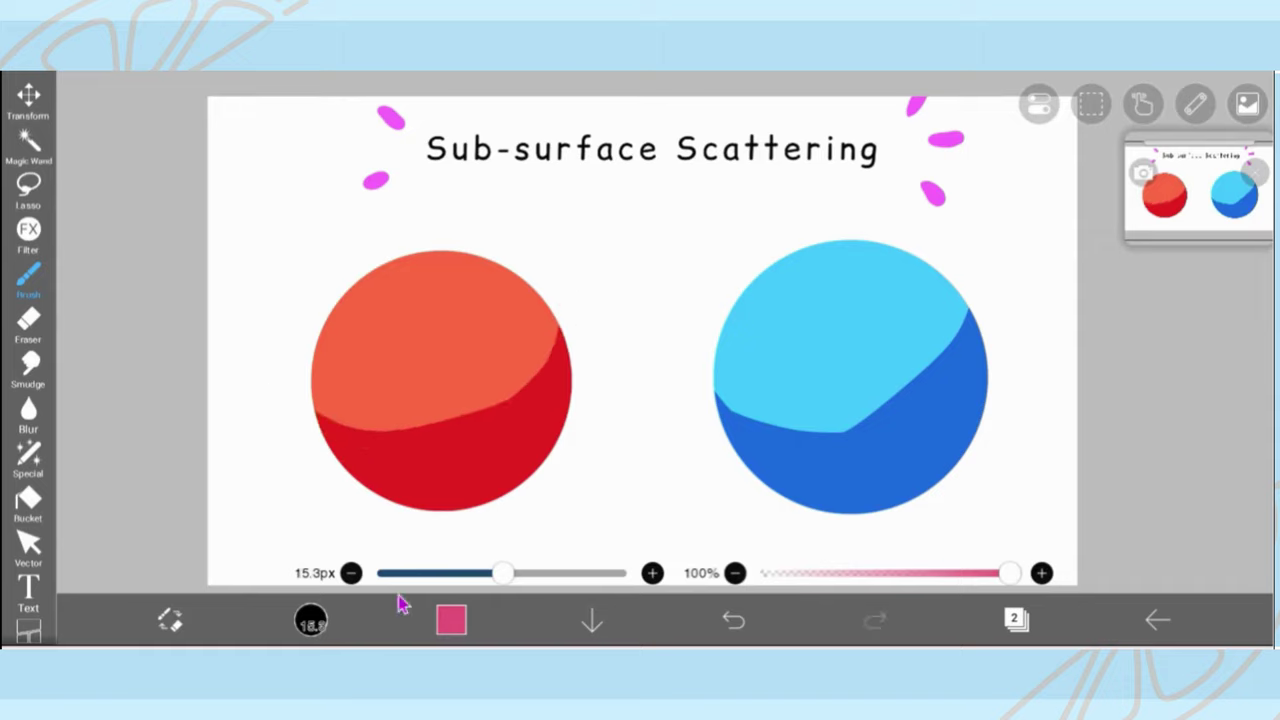
key("ctrl+z")
key("ctrl+z")
mouse_move(297, 411)
left_mouse_down()
mouse_move(380, 443)
mouse_move(623, 237)
mouse_move(612, 279)
left_mouse_up()
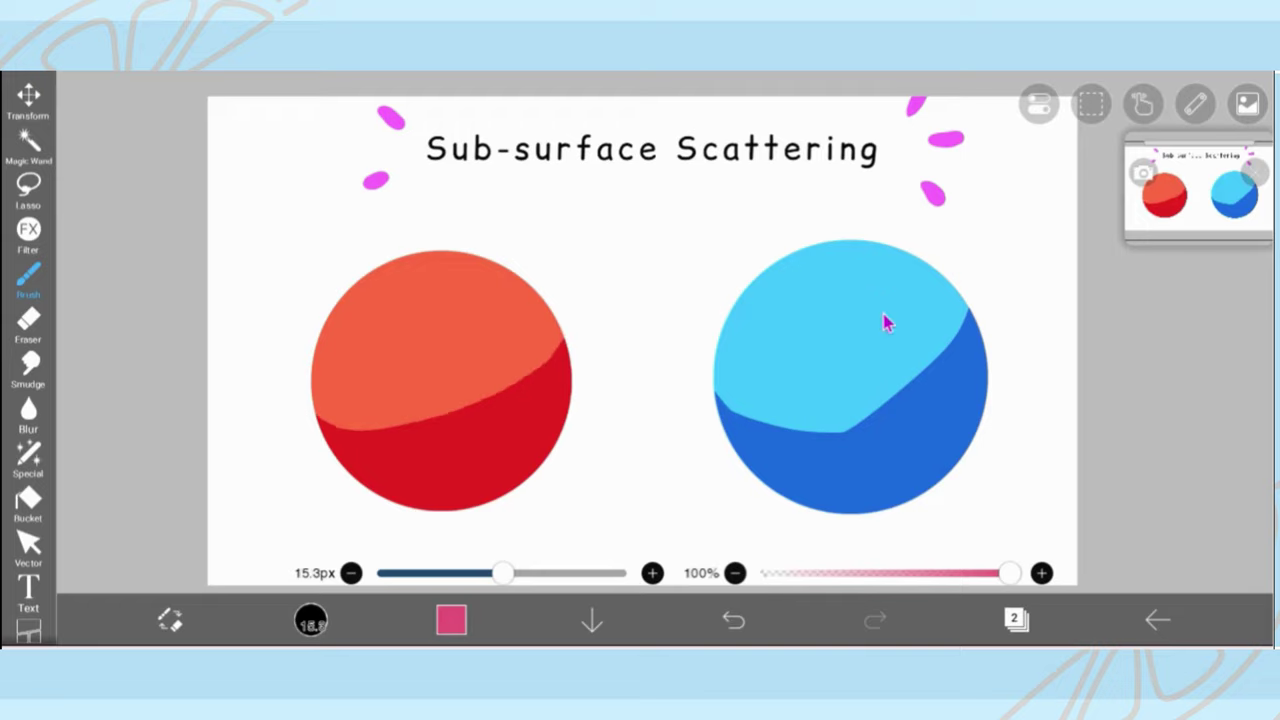
scroll(1200, 188, "left", 2)
key("ctrl+z")
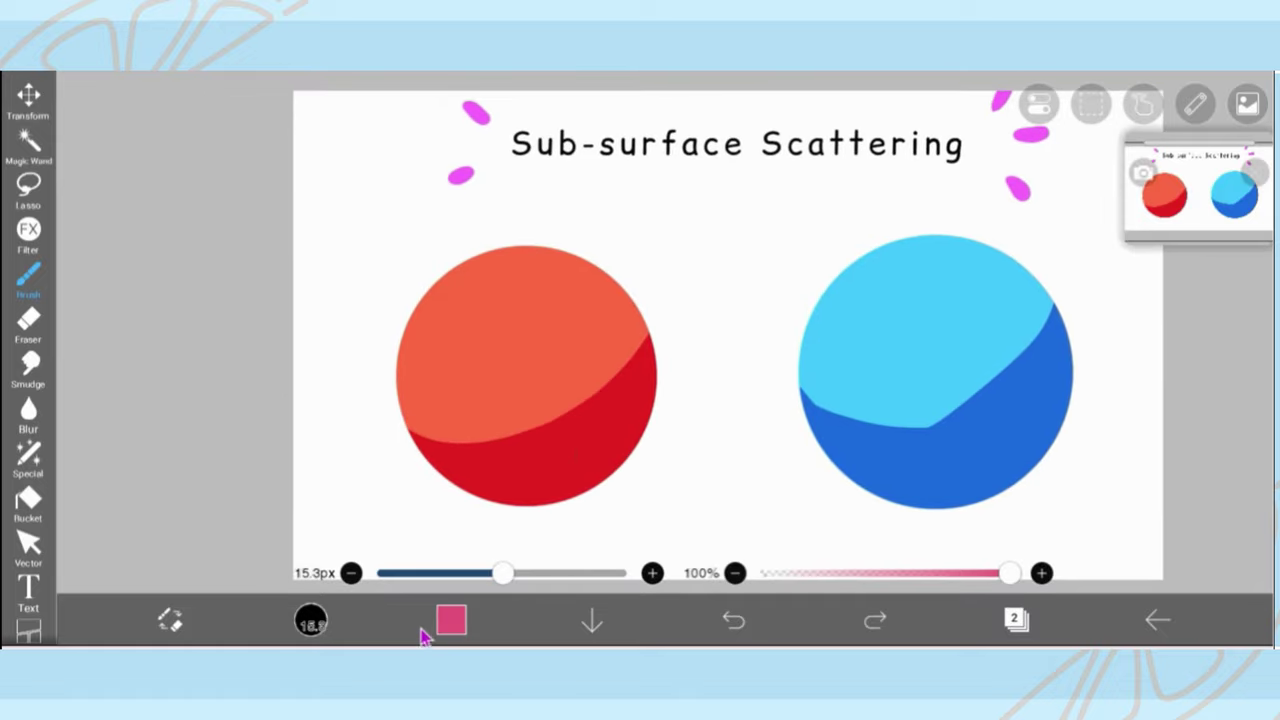
Step: Raise the left end of the red circle's shadow with a 15.3 px dark pink stroke
left_click_drag(363, 369, 629, 443)
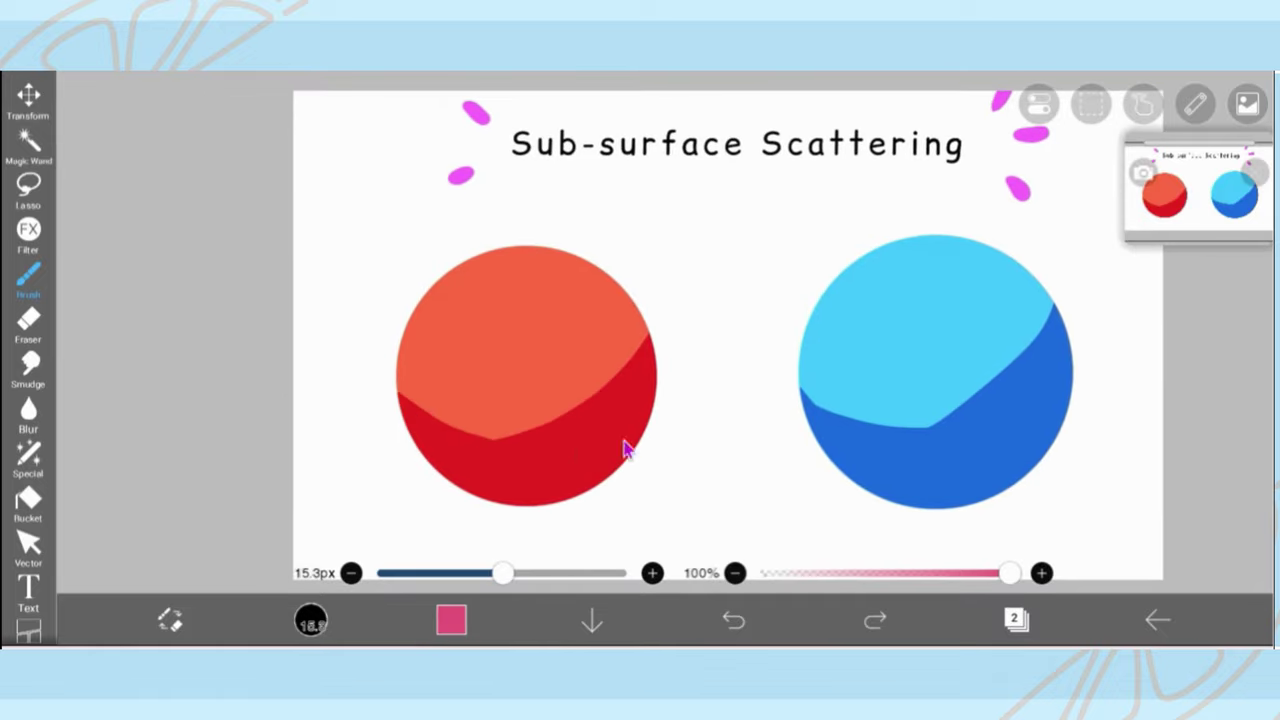
Step: Shift the brush color from dark pink to a light orange, #FFB26A
left_click(451, 620)
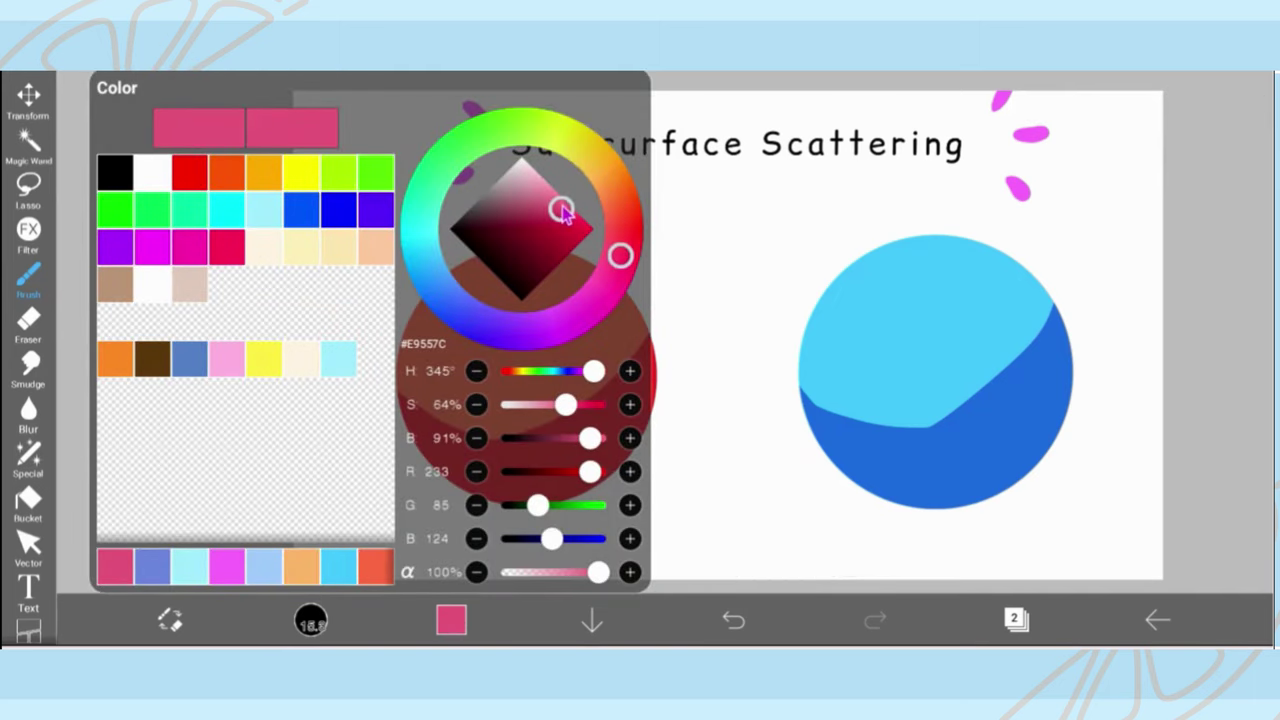
left_click_drag(565, 212, 553, 193)
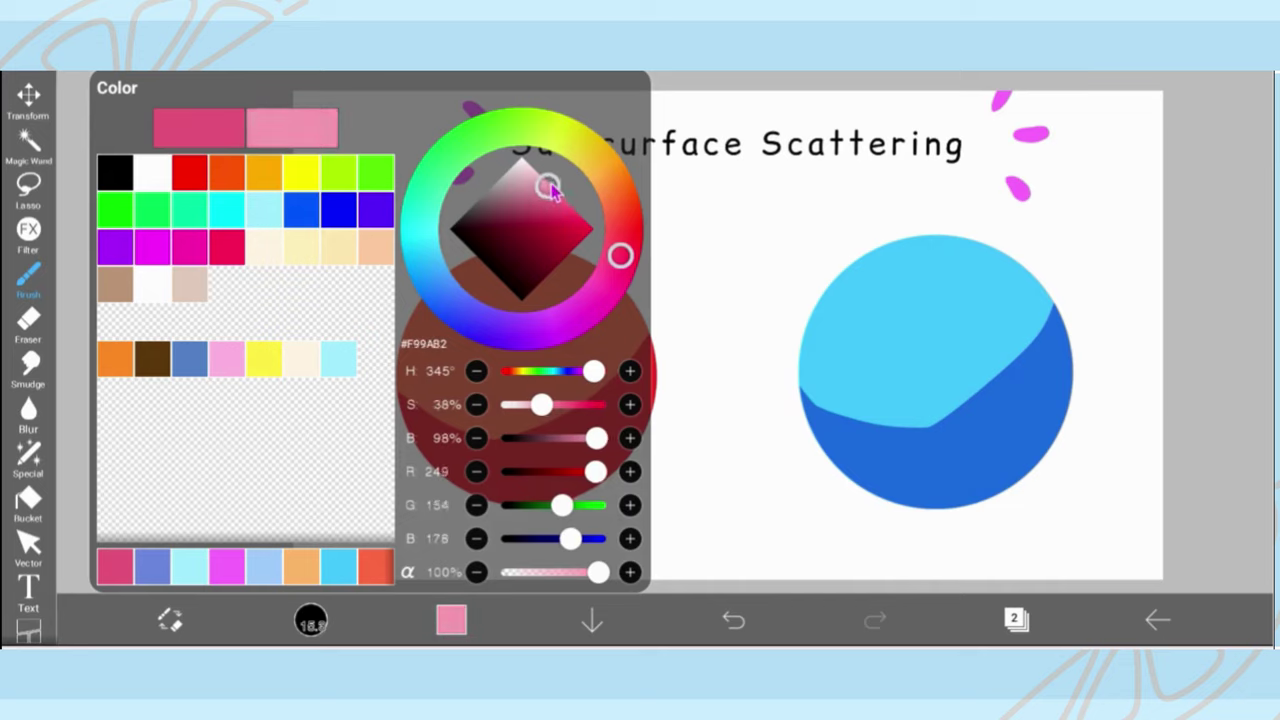
mouse_move(631, 220)
left_mouse_down()
mouse_move(617, 194)
mouse_move(563, 190)
mouse_move(573, 205)
left_mouse_up()
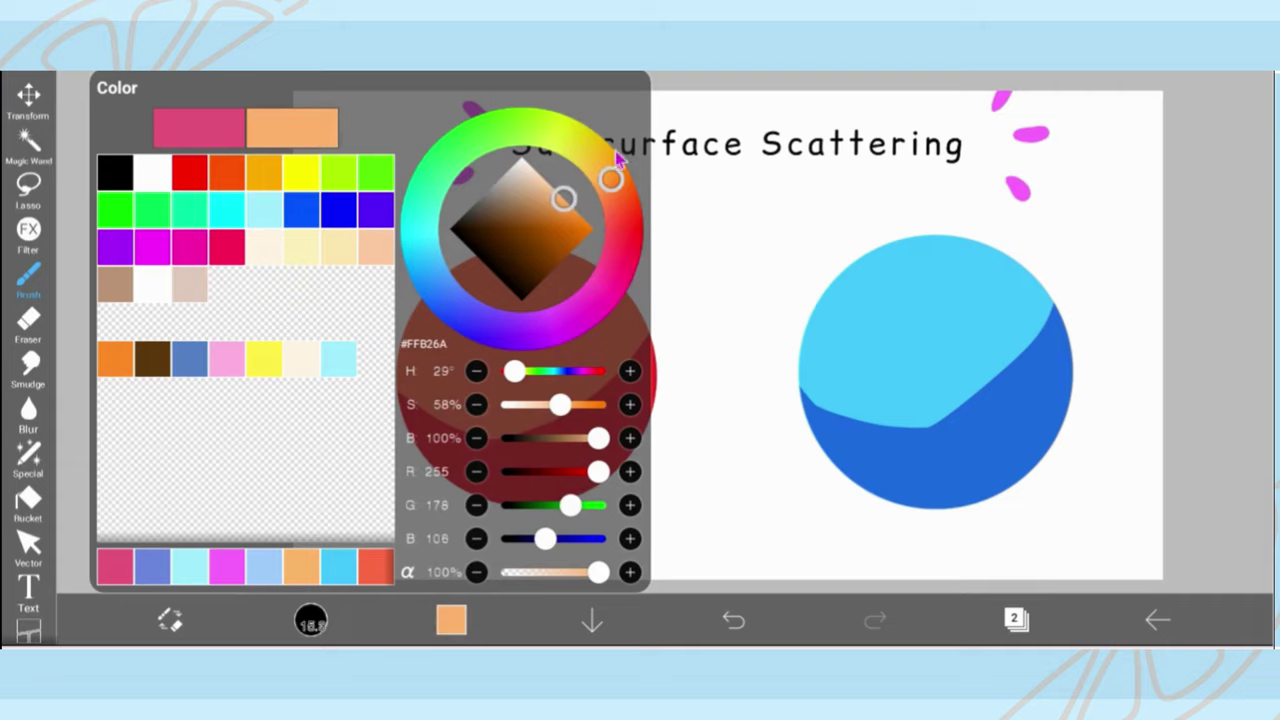
left_click(768, 279)
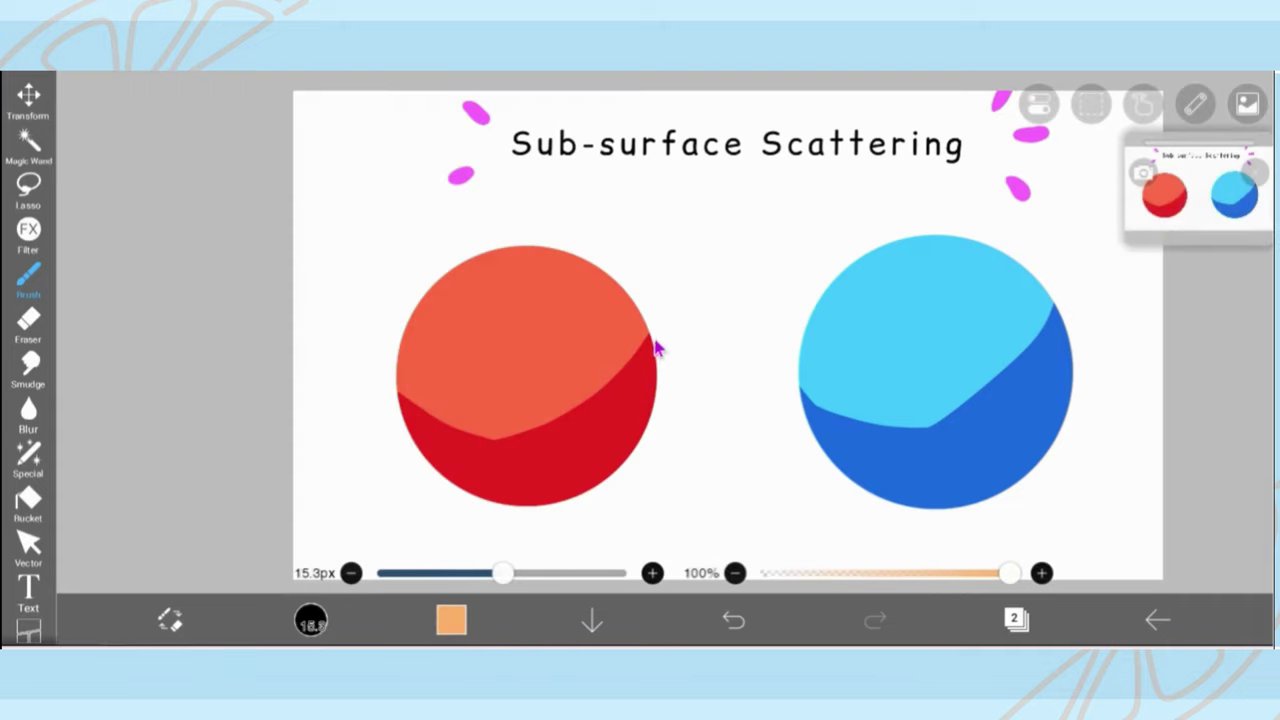
Step: Reduce the brush to 7.6 px and try a light orange band along the red circle's shadow edge
left_click_drag(651, 337, 566, 418)
key("ctrl+z")
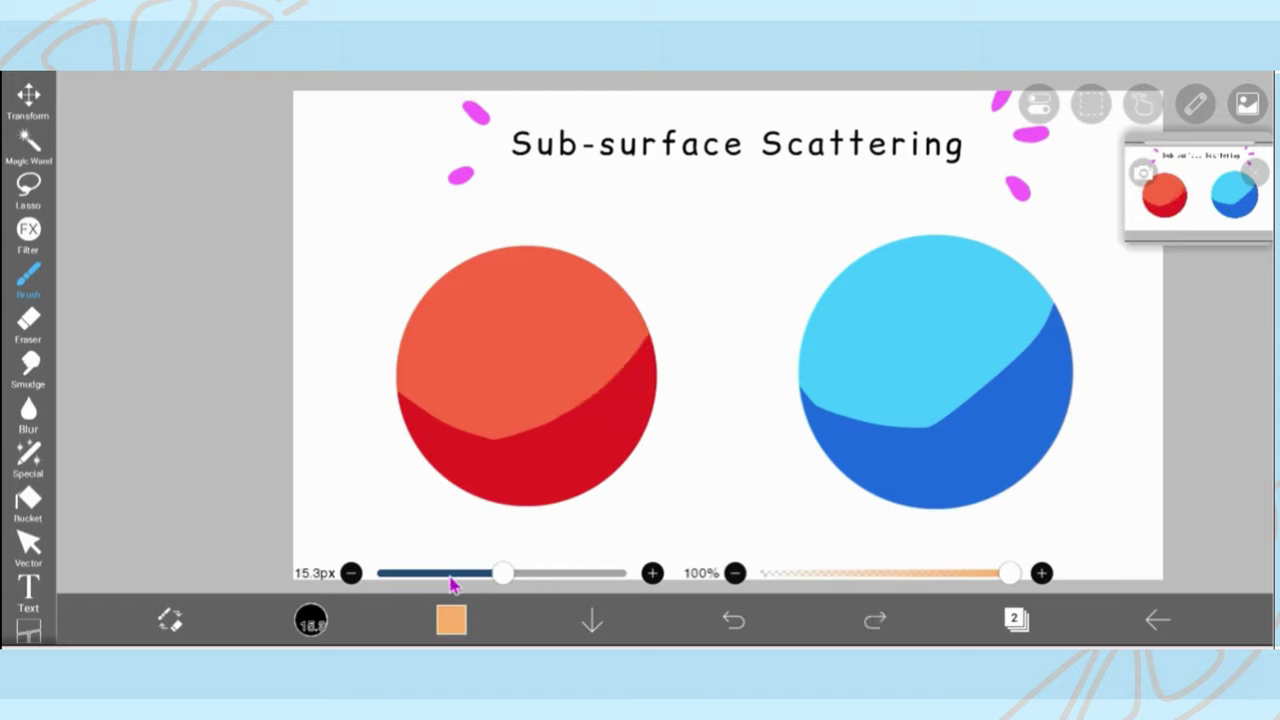
left_click(441, 575)
mouse_move(400, 388)
left_mouse_down()
mouse_move(503, 437)
mouse_move(569, 417)
mouse_move(652, 334)
left_mouse_up()
key("ctrl+z")
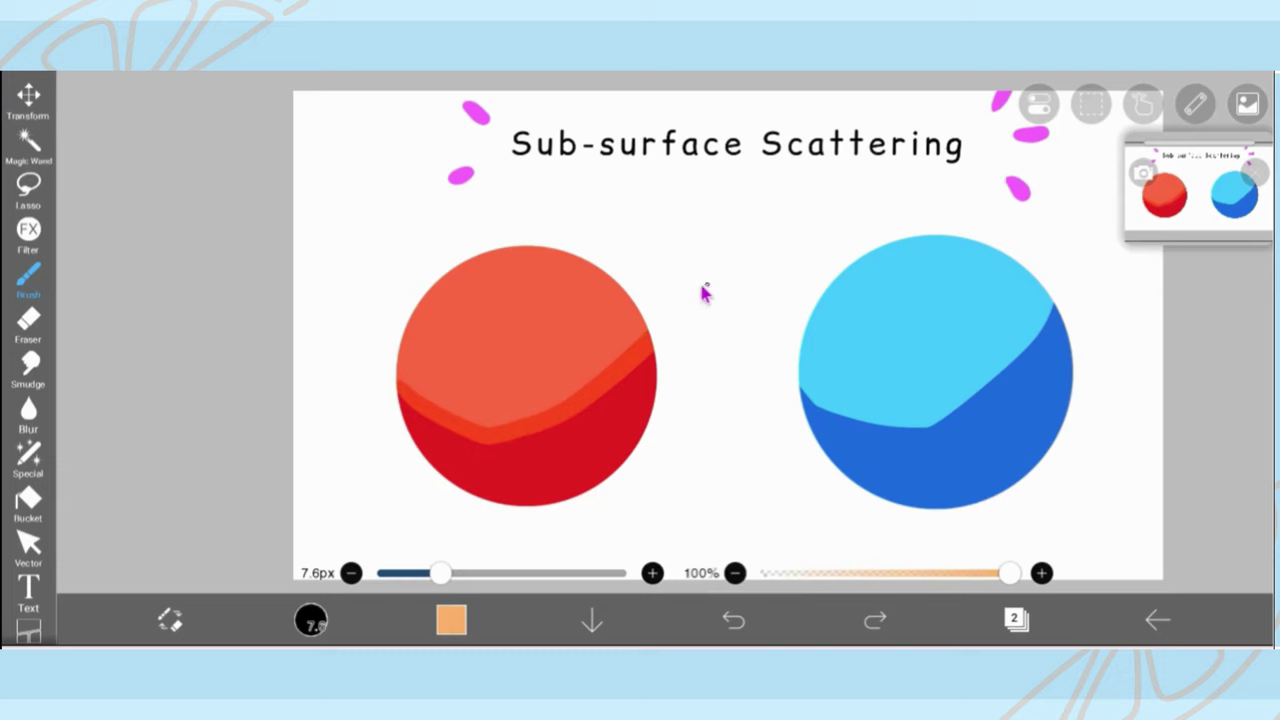
Step: Deepen the brush color to a more saturated orange, #FD924A, and undo the light orange band on the red circle
left_click(451, 620)
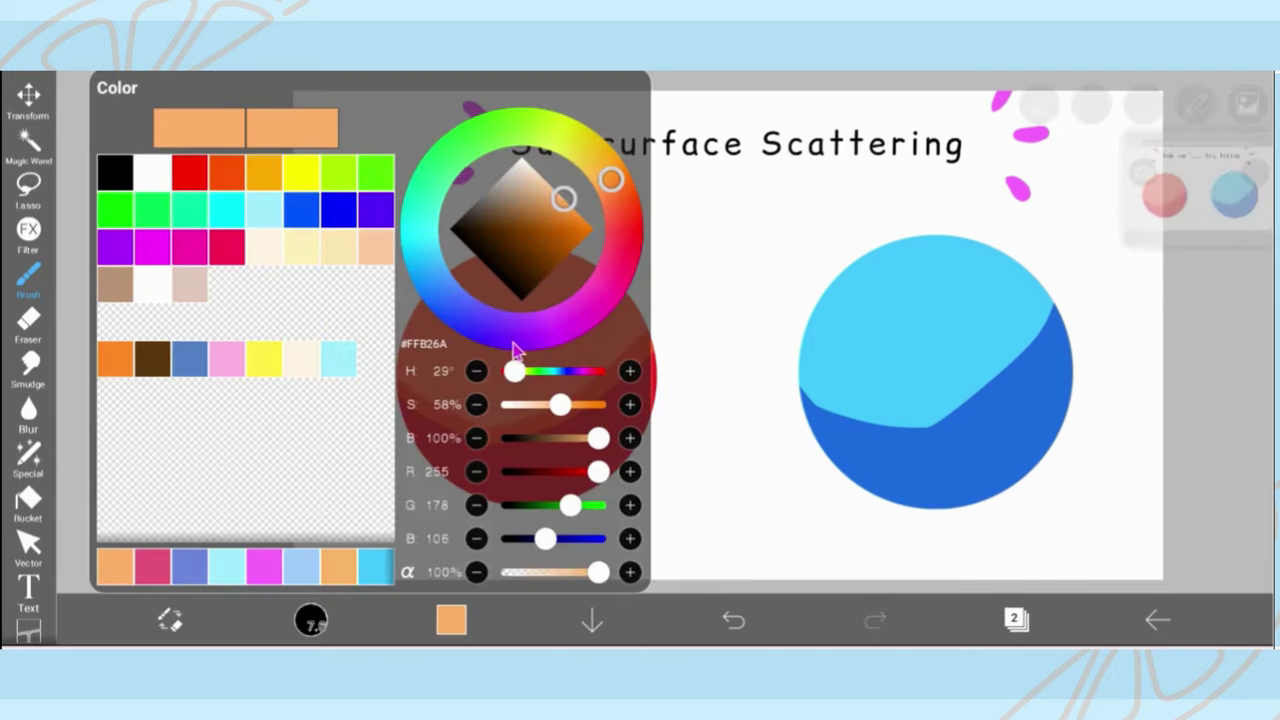
left_click(573, 207)
left_click_drag(618, 181, 621, 187)
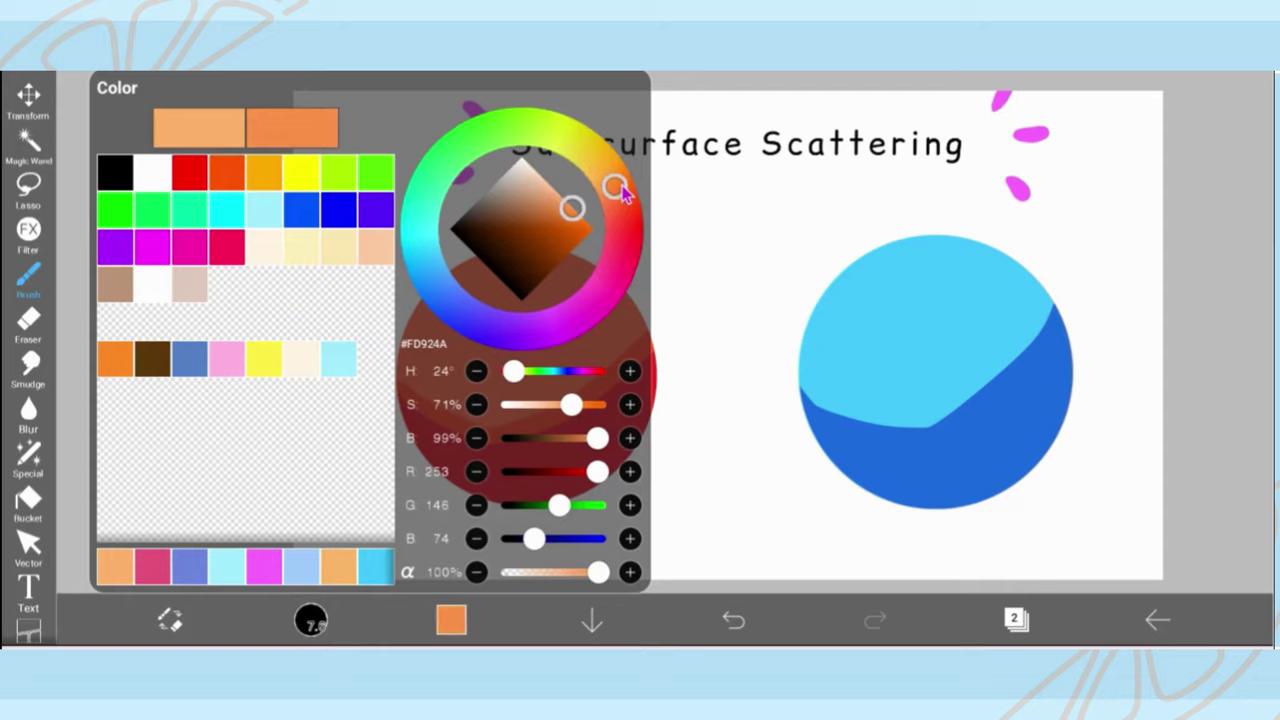
left_click(713, 245)
key("ctrl+z")
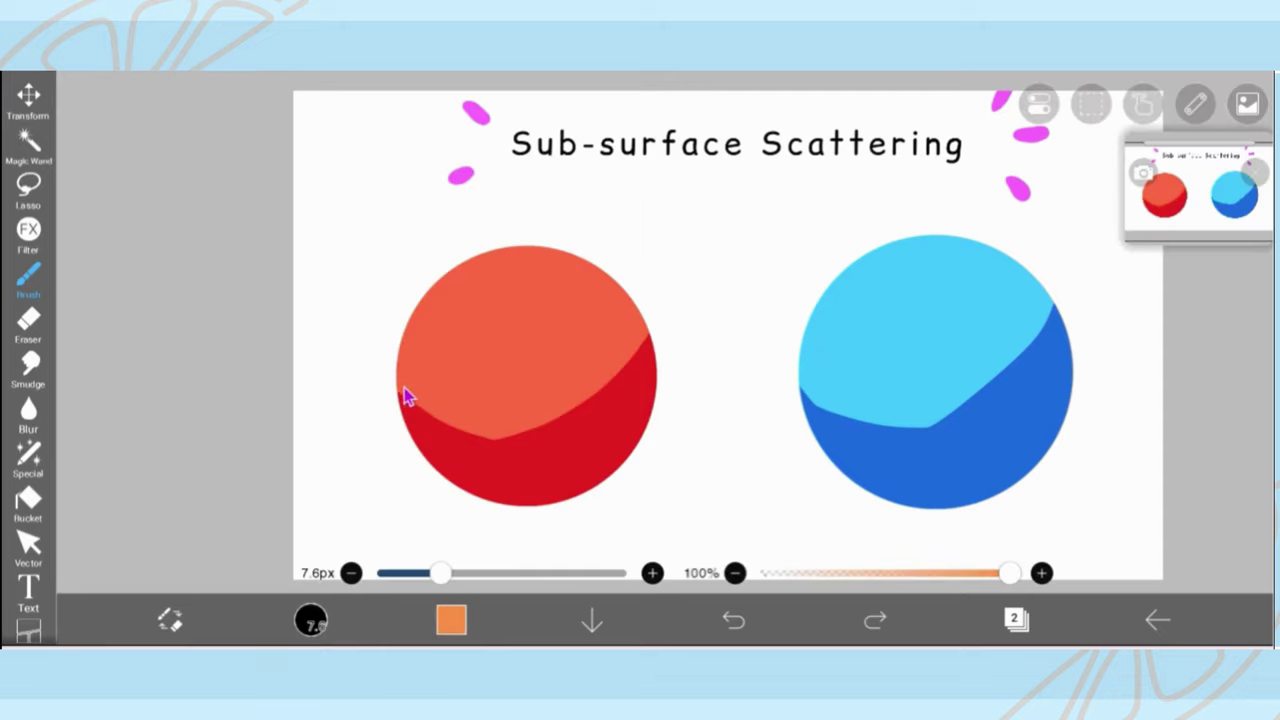
mouse_move(398, 388)
left_mouse_down()
mouse_move(603, 404)
mouse_move(652, 342)
left_mouse_up()
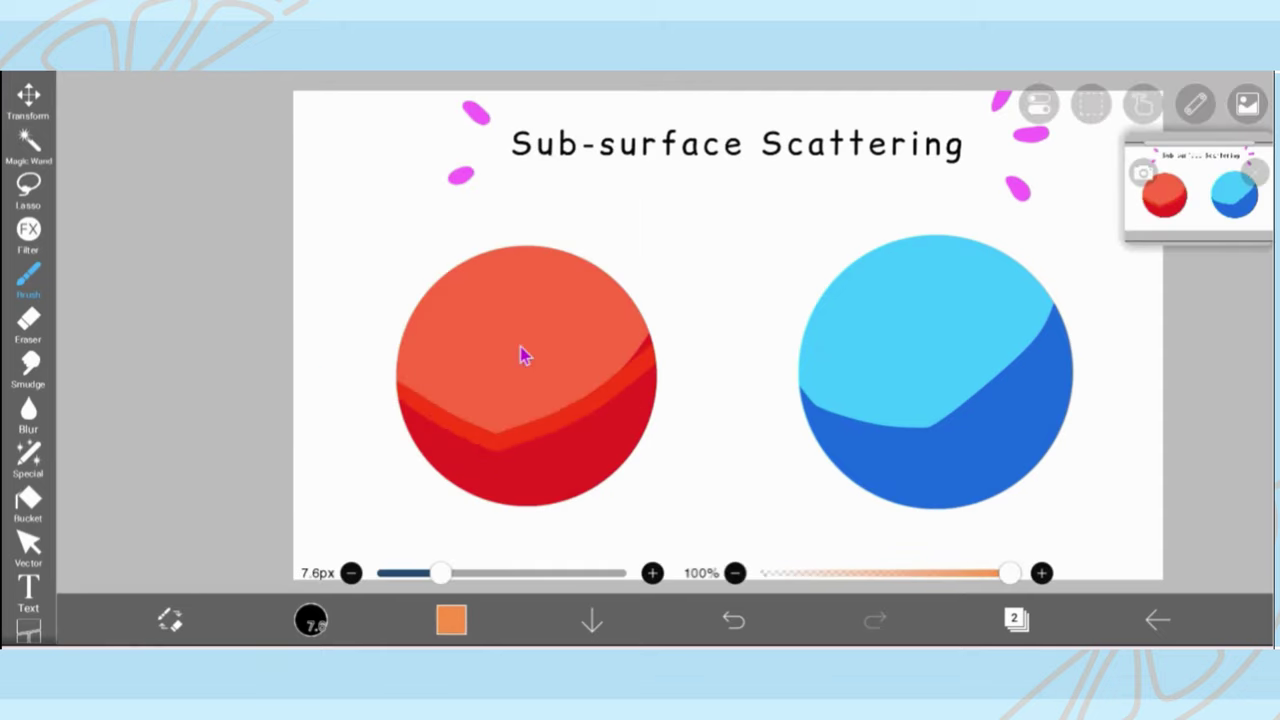
key("ctrl+z")
mouse_move(407, 402)
left_mouse_down()
mouse_move(497, 443)
mouse_move(651, 344)
left_mouse_up()
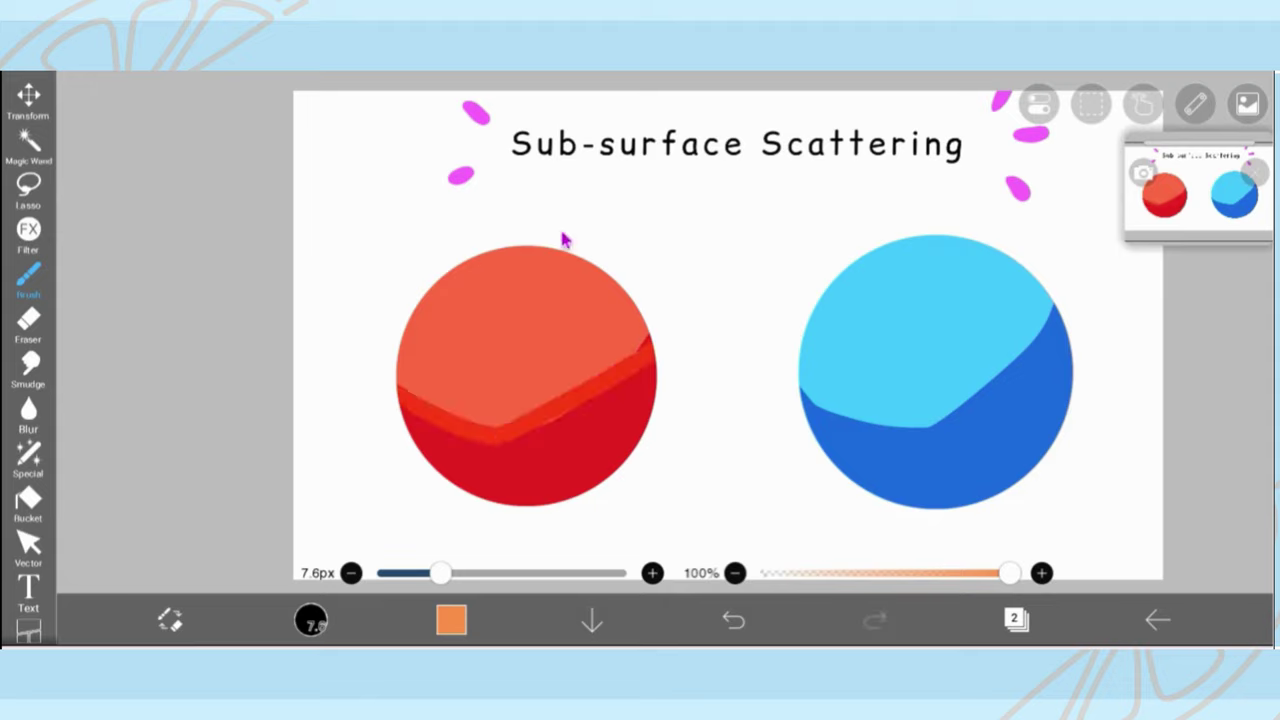
key("ctrl+z")
mouse_move(398, 392)
left_mouse_down()
mouse_move(449, 429)
mouse_move(651, 344)
left_mouse_up()
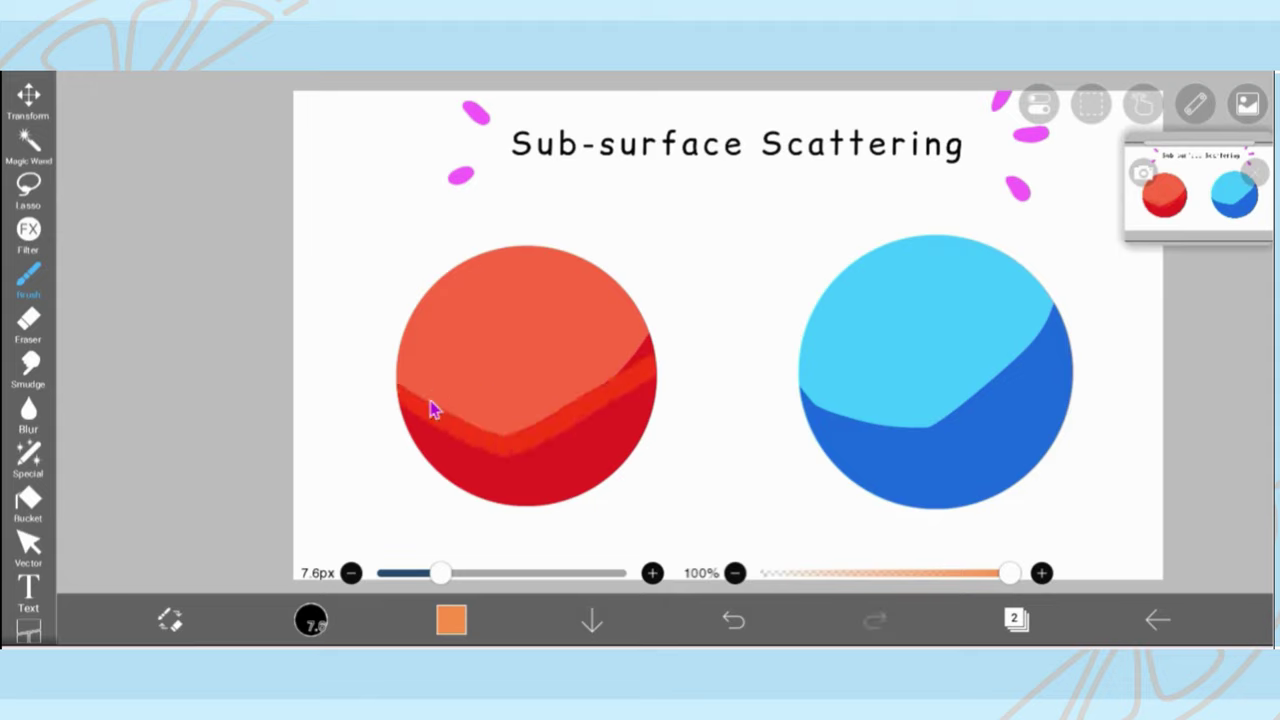
key("ctrl+z")
mouse_move(398, 392)
left_mouse_down()
mouse_move(480, 432)
mouse_move(651, 344)
left_mouse_up()
key("ctrl+z")
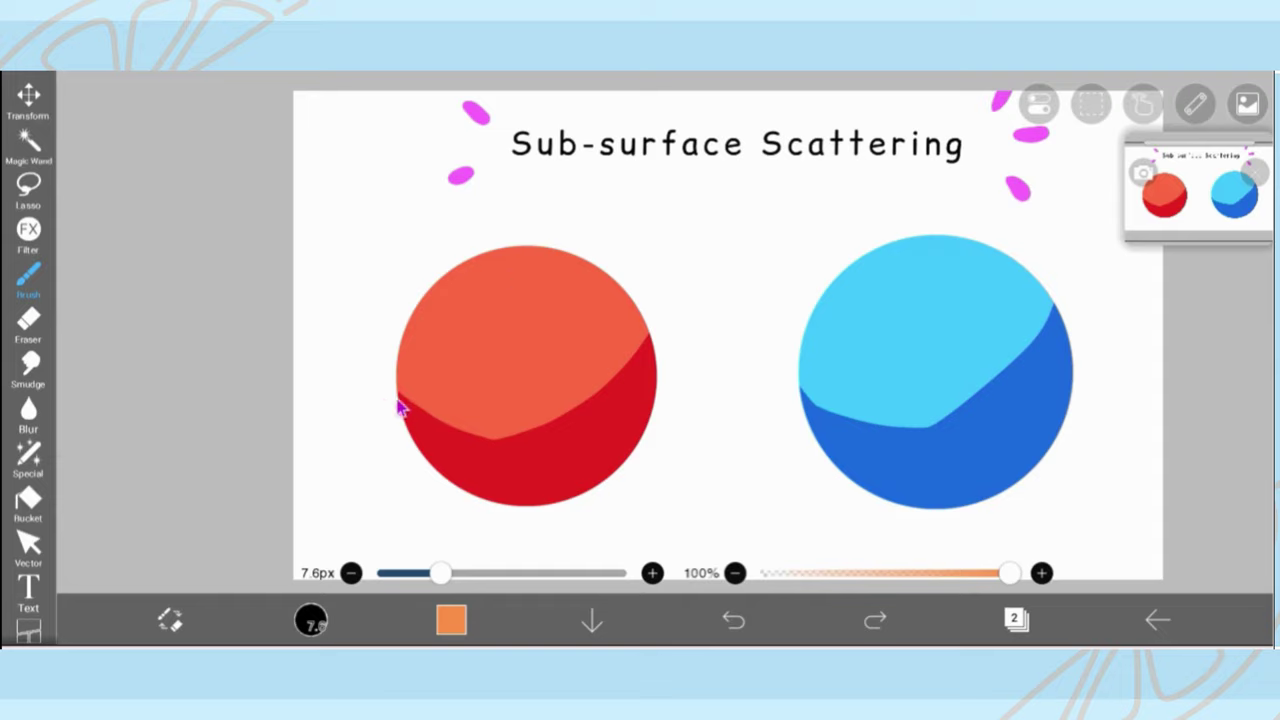
mouse_move(398, 392)
left_mouse_down()
mouse_move(520, 437)
mouse_move(651, 344)
left_mouse_up()
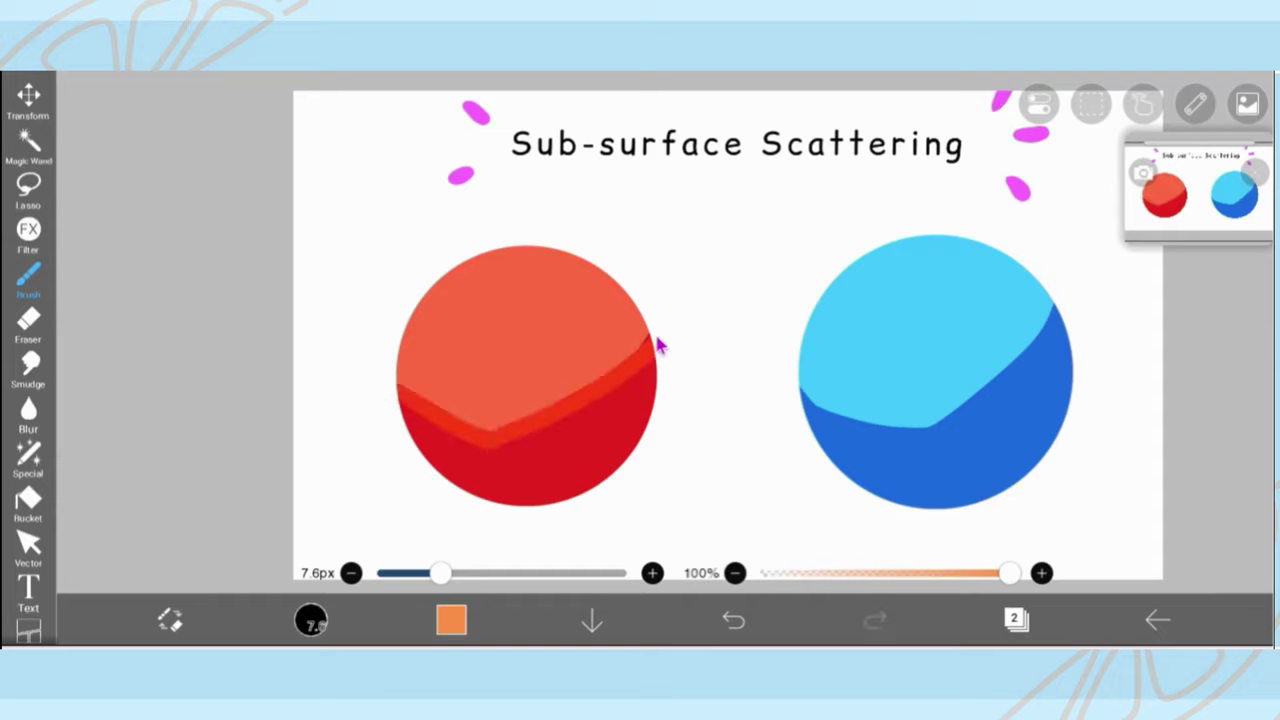
key("ctrl+z")
key("ctrl+z")
key("ctrl+y")
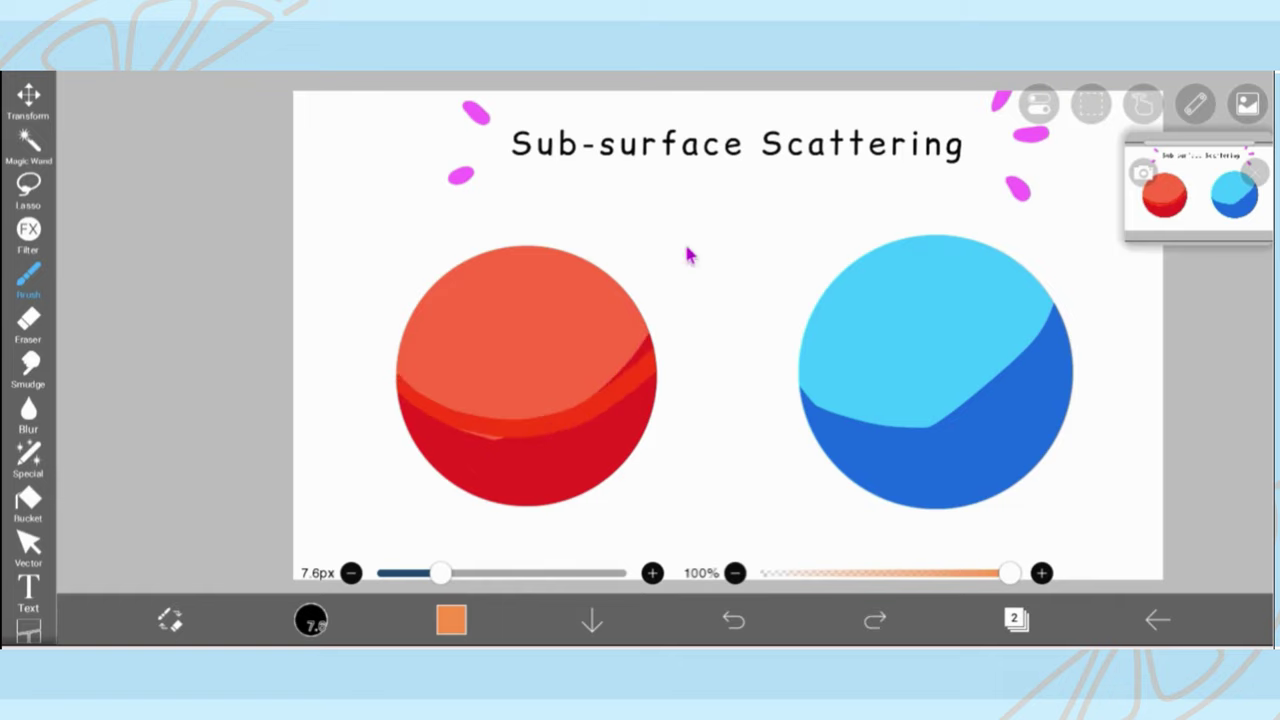
key("ctrl+z")
mouse_move(394, 386)
left_mouse_down()
mouse_move(492, 430)
mouse_move(680, 249)
left_mouse_up()
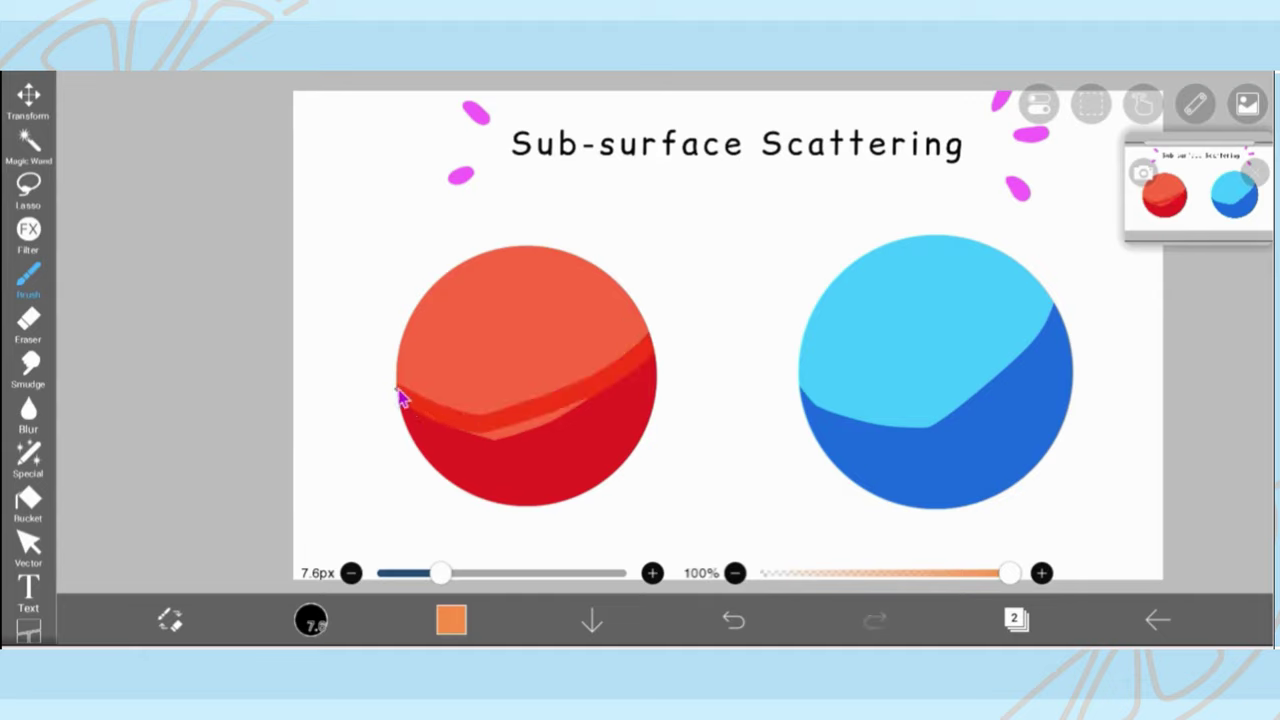
mouse_move(398, 398)
left_mouse_down()
mouse_move(500, 432)
mouse_move(678, 260)
left_mouse_up()
key("ctrl+z")
Step: Paint a 7.6 px orange band along the red circle's shadow edge and fill in its right end up to the outline
mouse_move(391, 391)
left_mouse_down()
mouse_move(487, 437)
mouse_move(675, 325)
mouse_move(689, 249)
left_mouse_up()
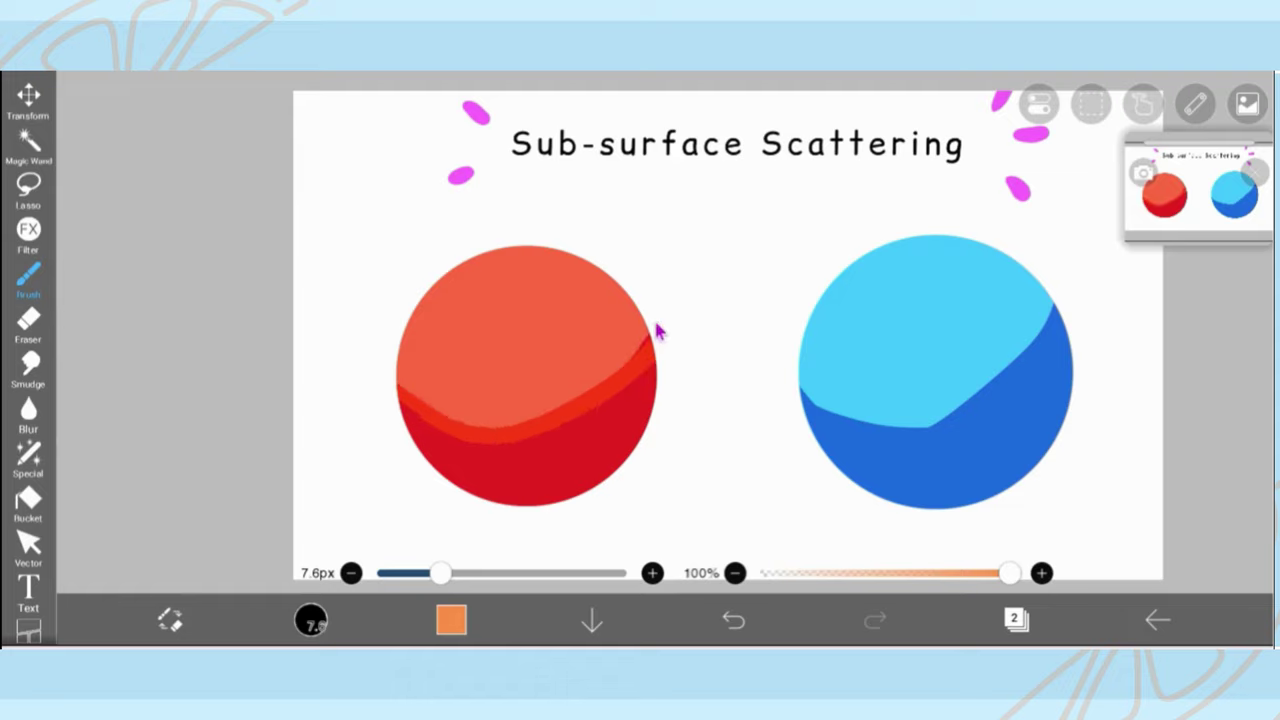
left_click_drag(656, 323, 612, 390)
left_click_drag(1189, 199, 1209, 203)
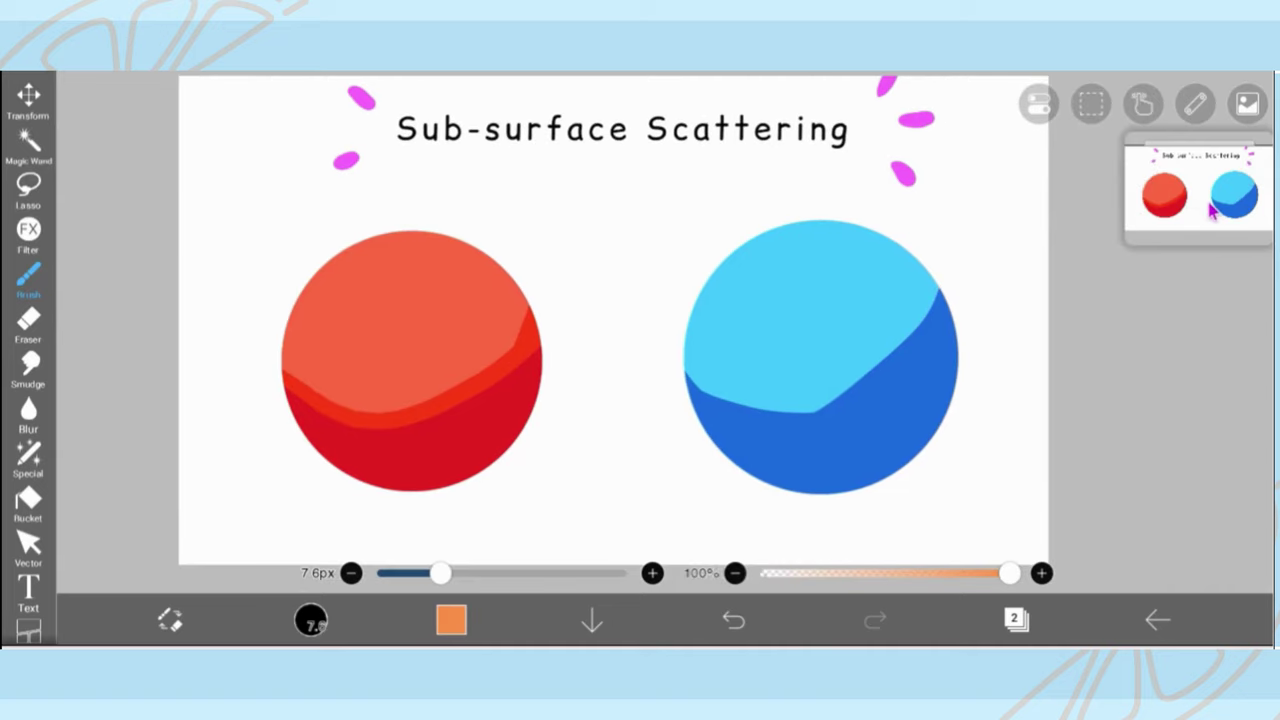
Step: Try a violet band, #B464FF, along the blue circle's shadow edge, shifting the hue from the circle's sampled light blue
left_click(451, 618)
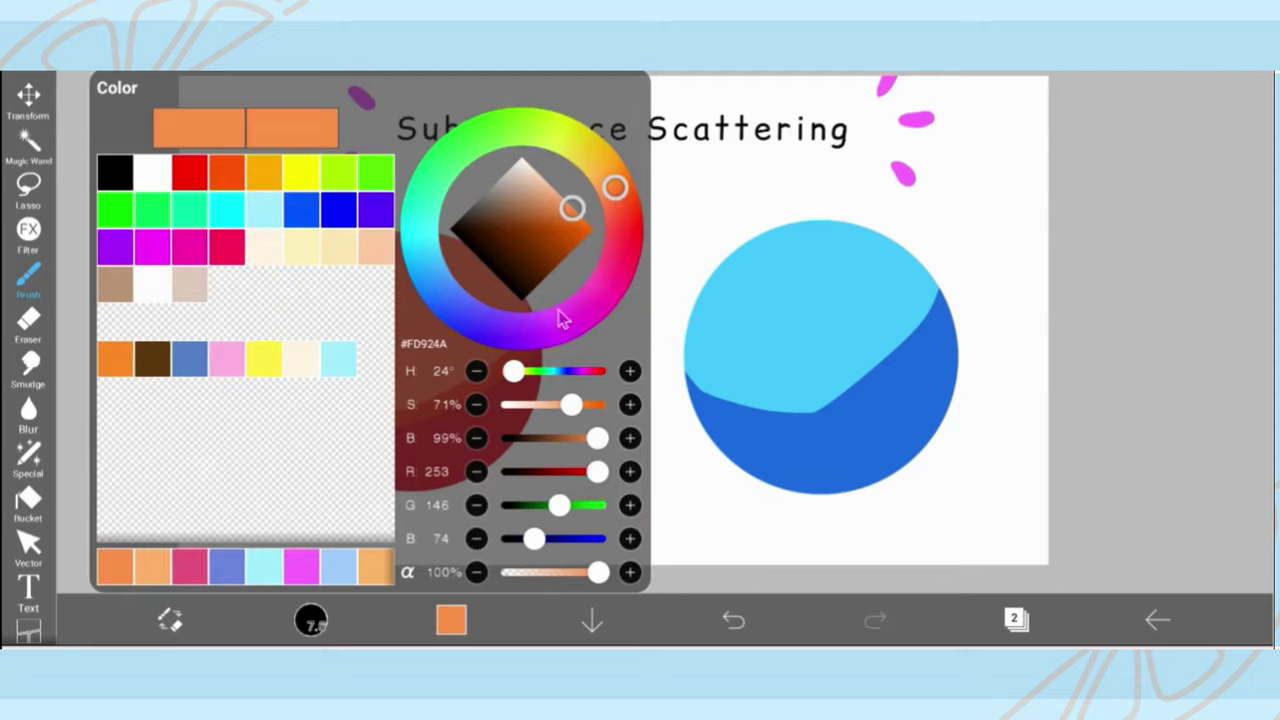
left_click(810, 345)
left_click(820, 349)
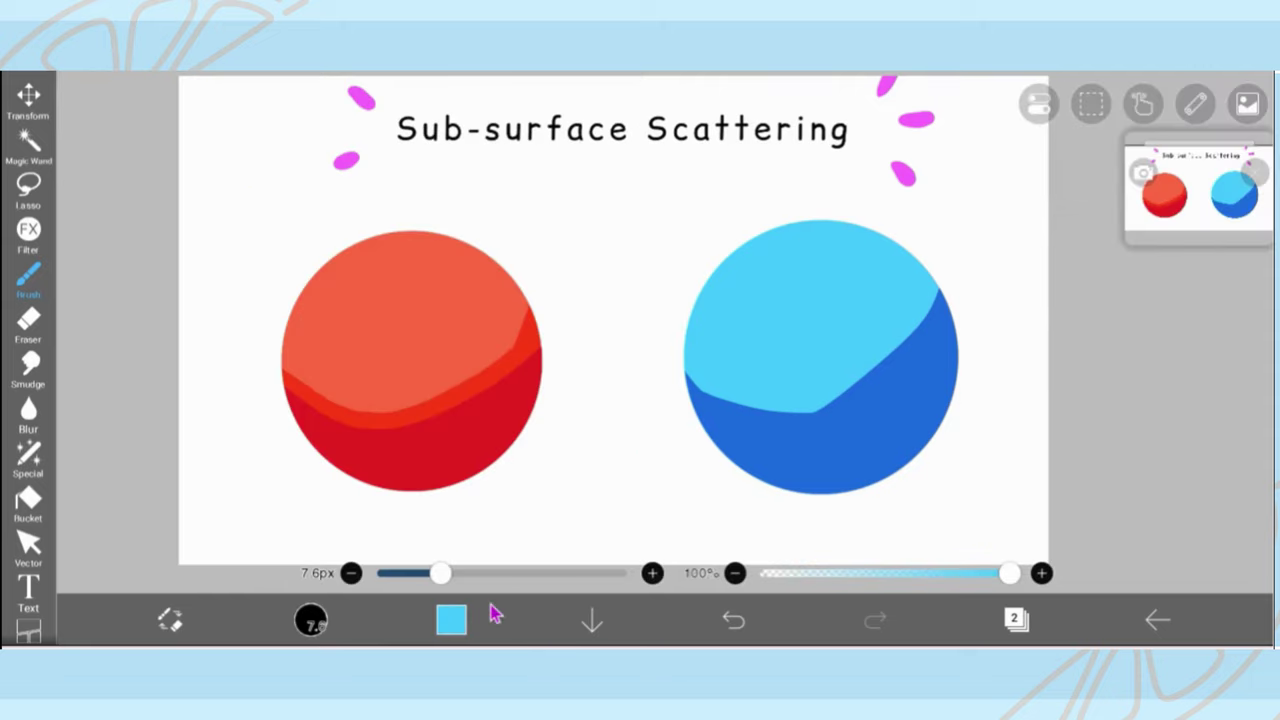
left_click(453, 620)
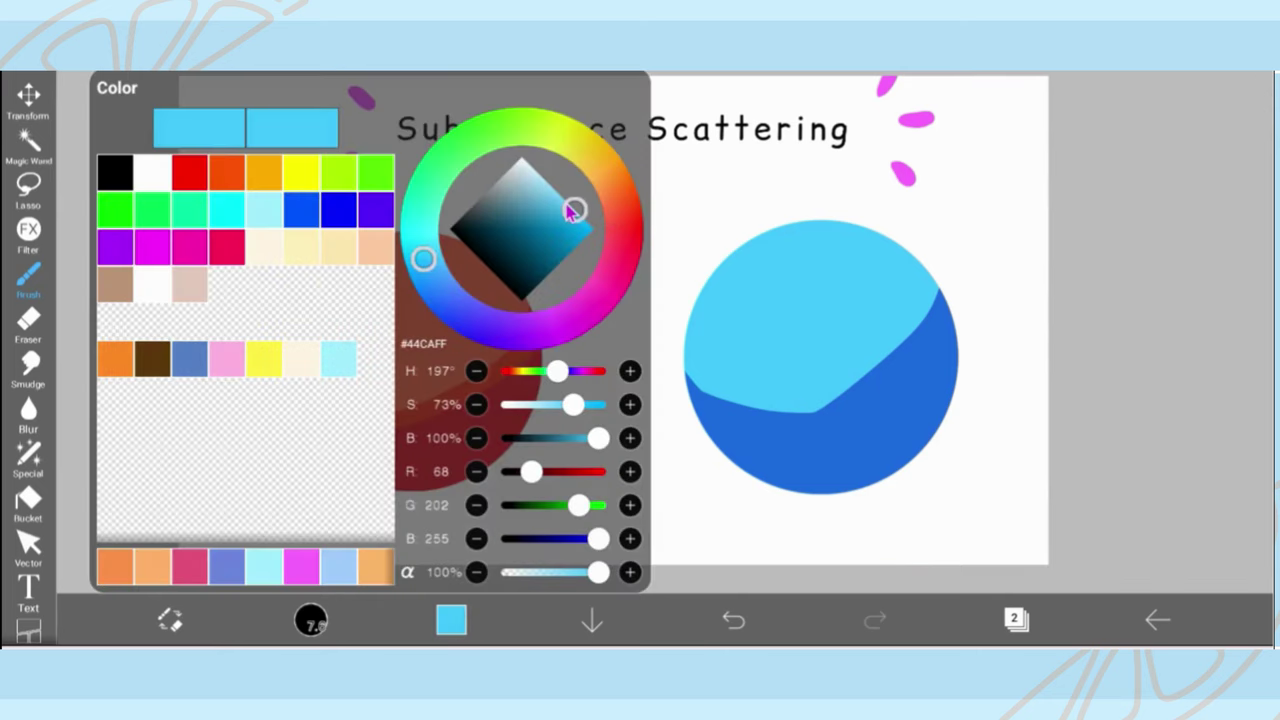
left_click(563, 205)
left_click(486, 312)
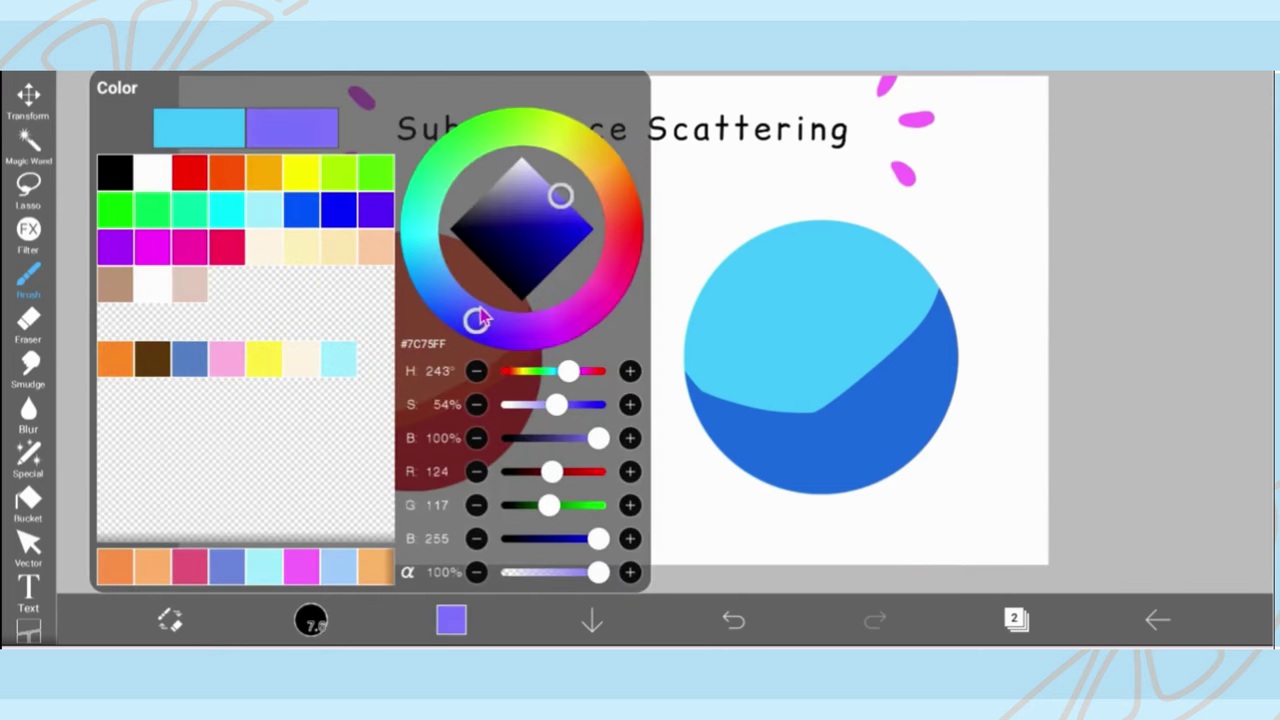
left_click_drag(504, 330, 524, 334)
left_click(561, 198)
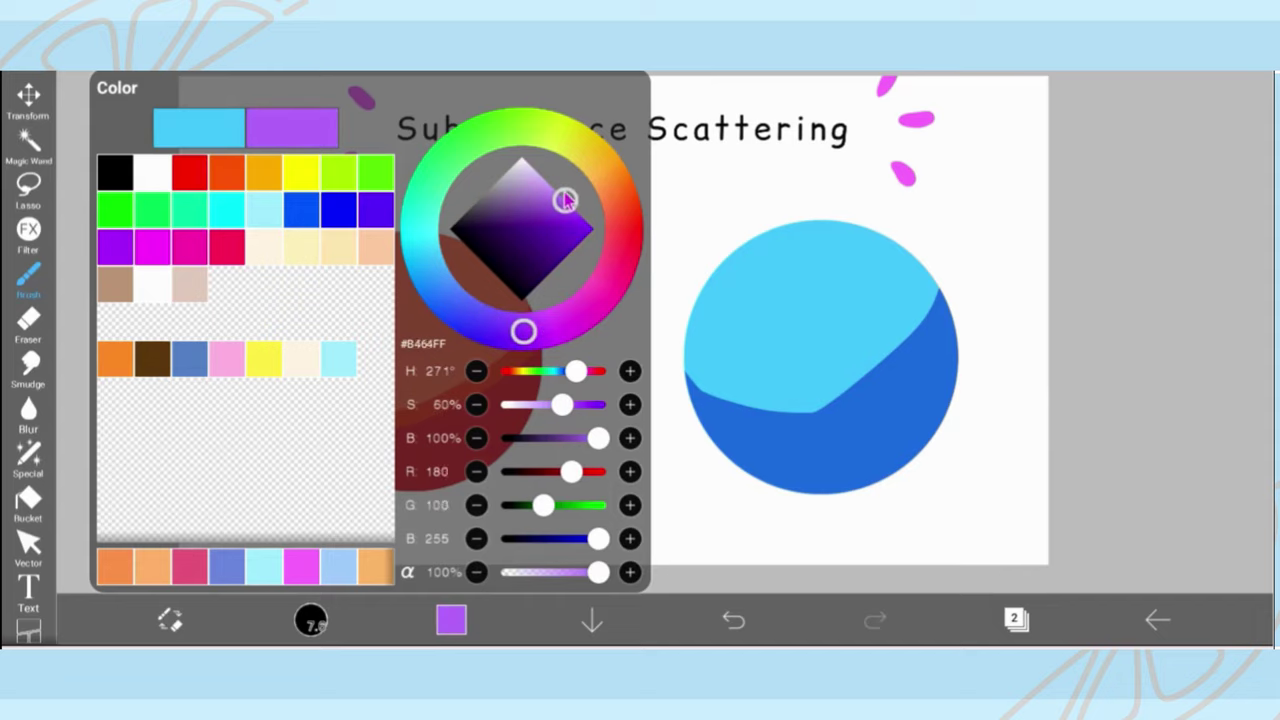
left_click(741, 350)
left_click_drag(680, 372, 782, 420)
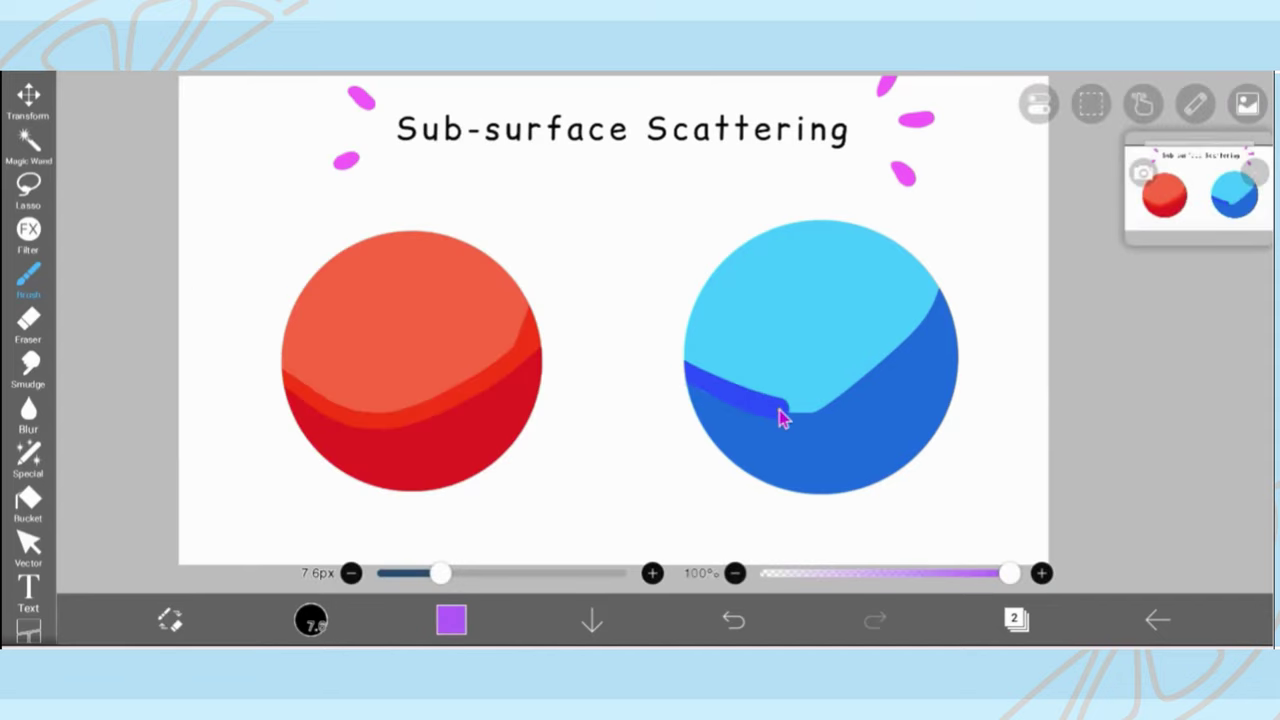
key("ctrl+z")
Step: Change the brush color to a pale aqua and paint a 7.6 px band along the blue circle's shadow edge
left_click(451, 619)
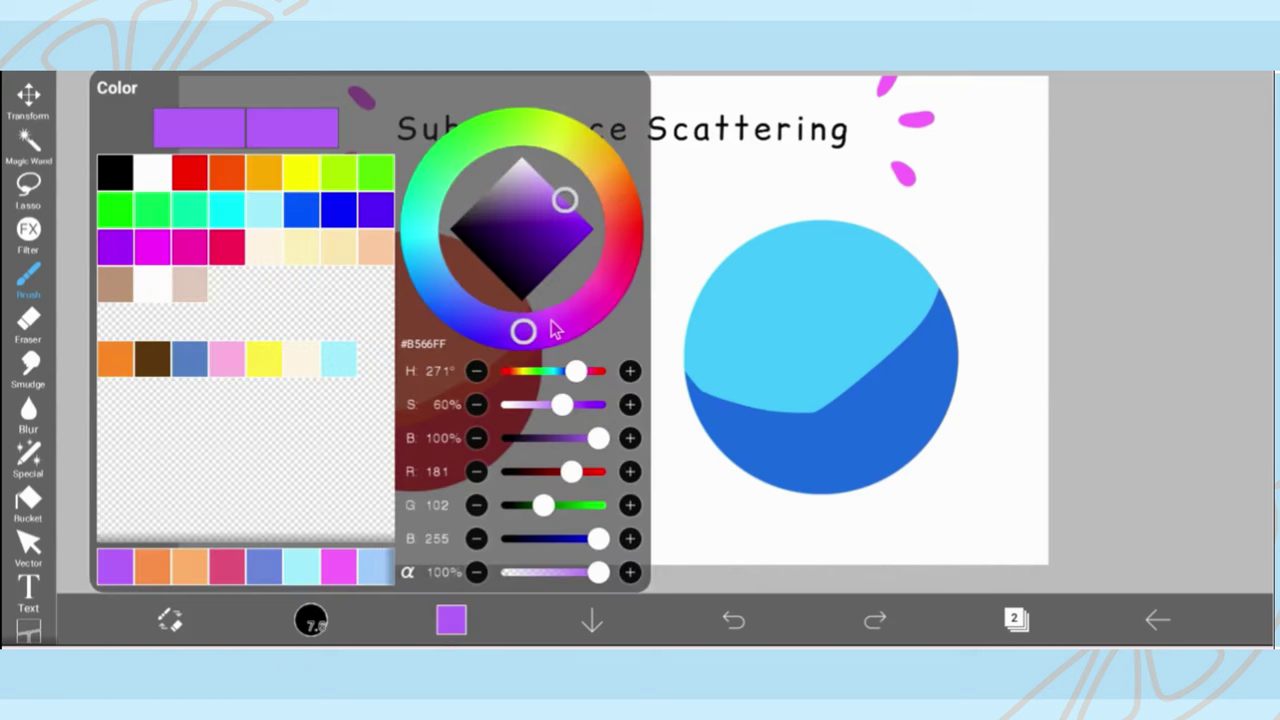
left_click(475, 320)
left_click_drag(548, 195, 527, 175)
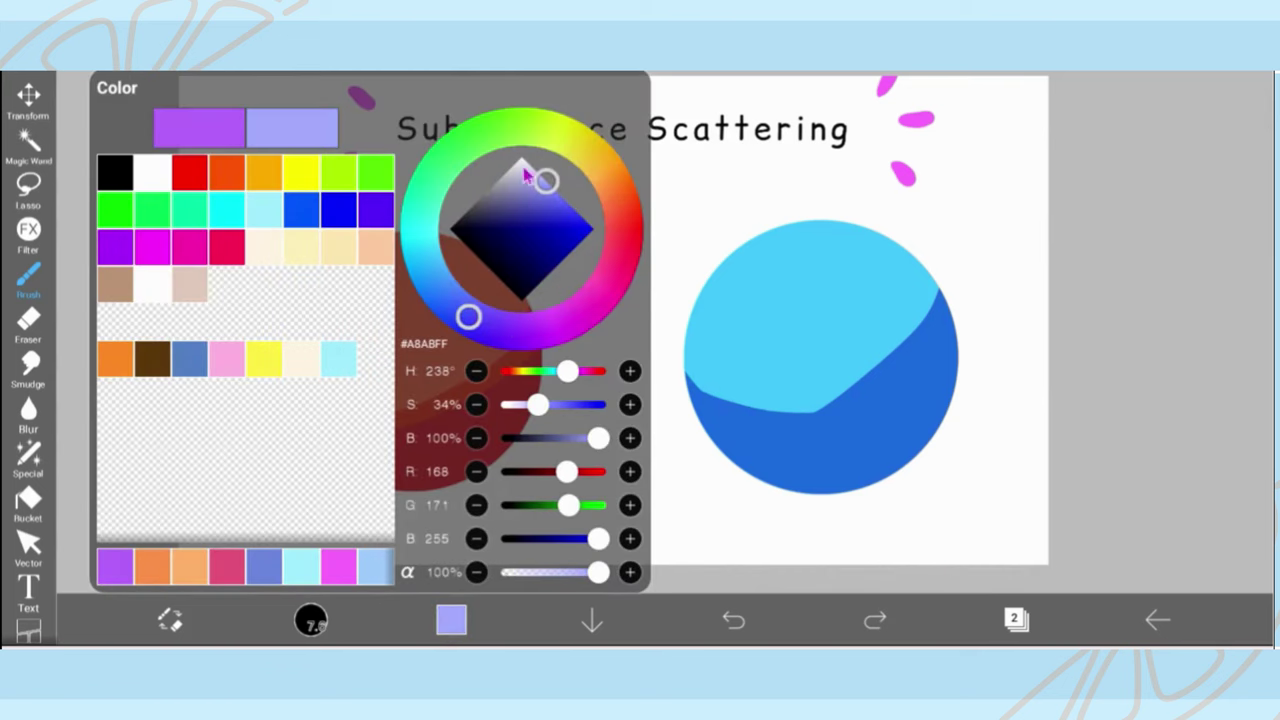
left_click(420, 234)
left_click(752, 365)
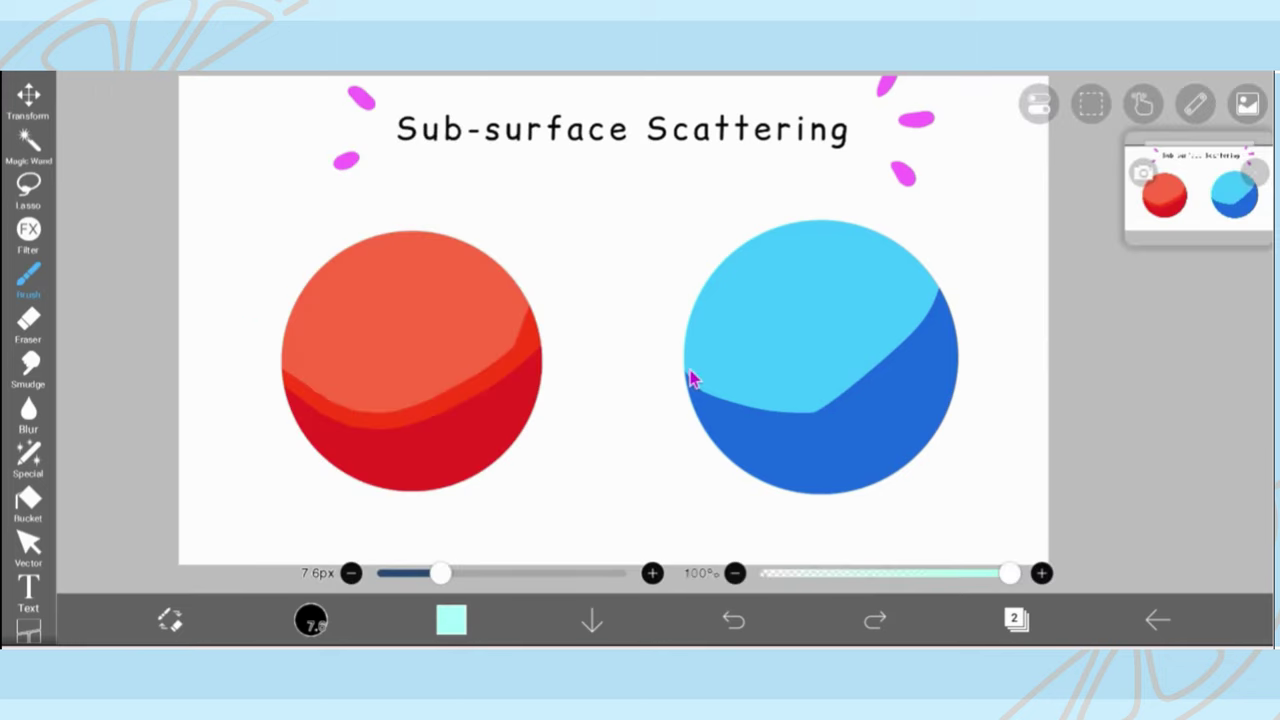
left_click_drag(691, 374, 803, 425)
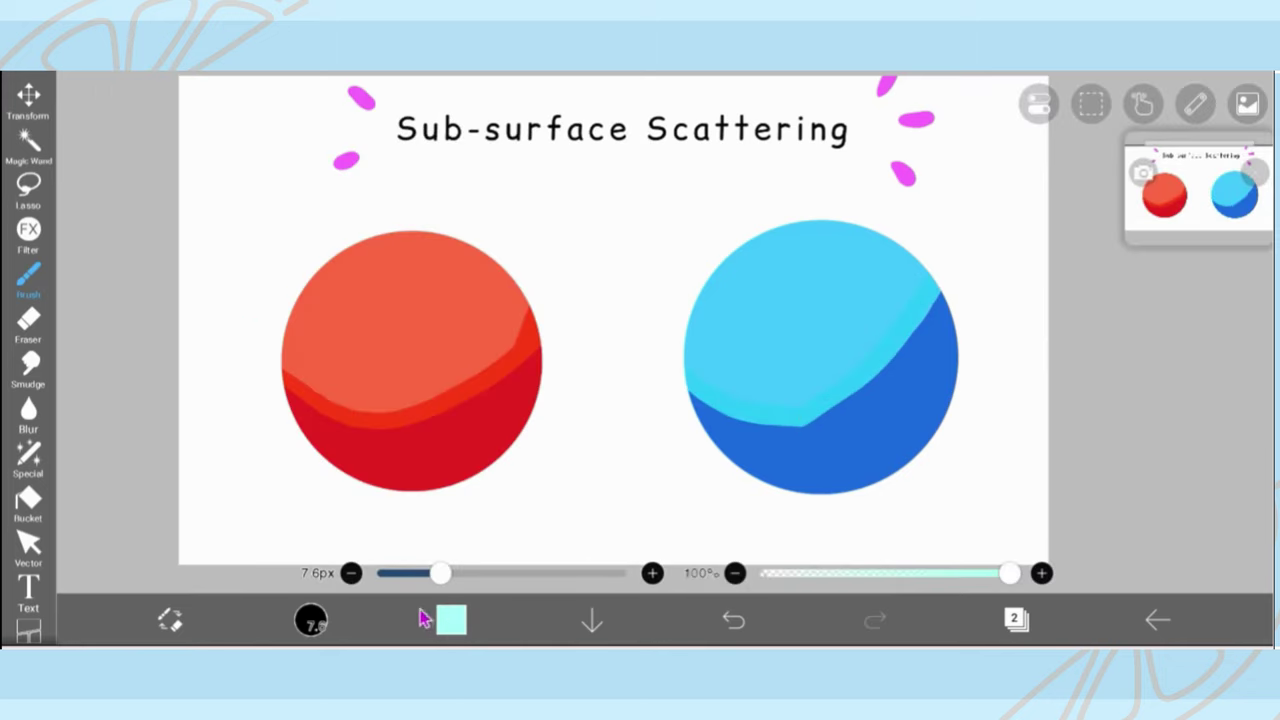
Step: Change the brush color to a light lavender and undo the pale aqua band on the blue circle
left_click(451, 619)
left_click(495, 322)
left_click(746, 402)
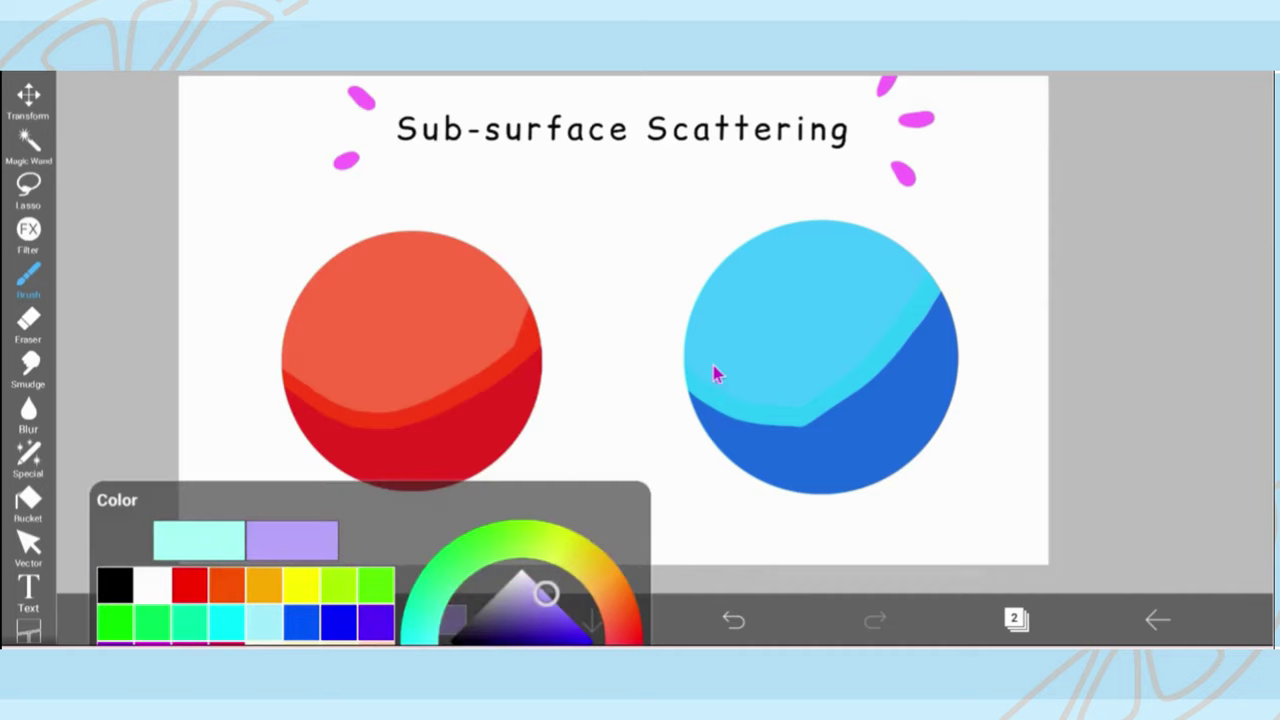
key("ctrl+z")
Step: Paint a 7.6 px lavender band along the blue circle's shadow edge, undoing and redrawing uneven strokes
mouse_move(688, 376)
left_mouse_down()
mouse_move(795, 415)
mouse_move(951, 283)
left_mouse_up()
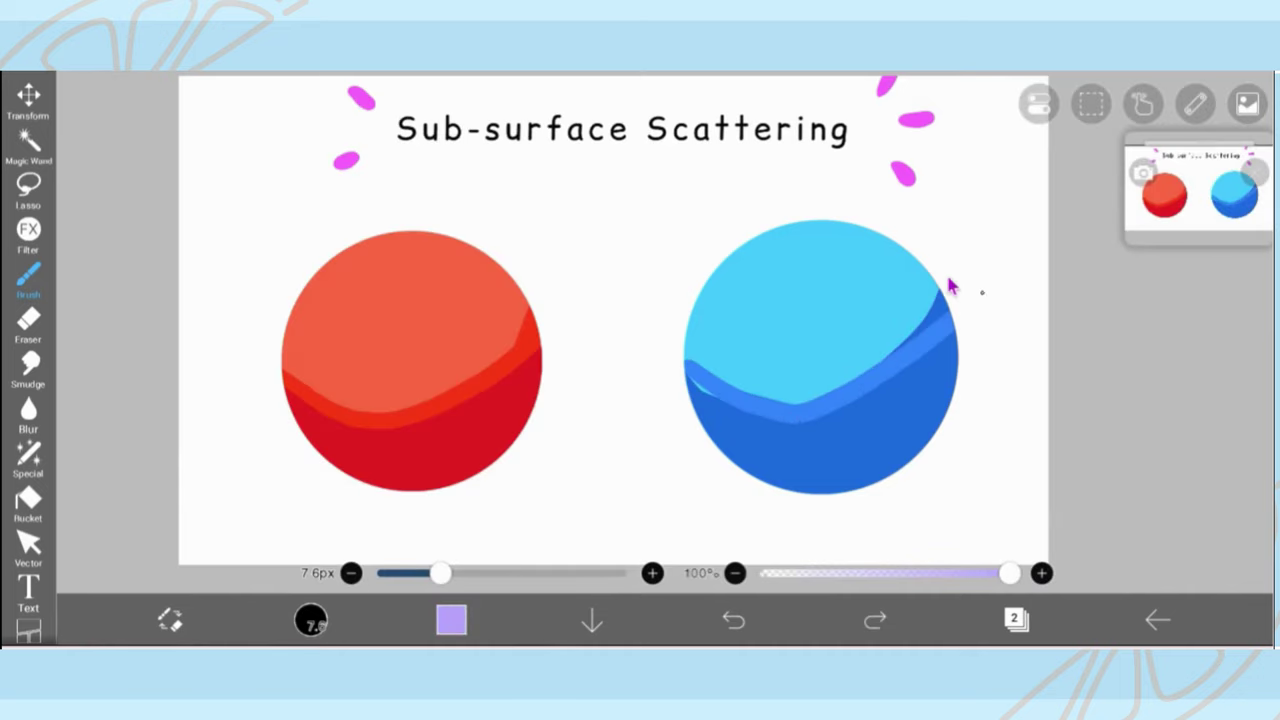
key("ctrl+z")
mouse_move(686, 362)
left_mouse_down()
mouse_move(730, 400)
mouse_move(957, 234)
mouse_move(789, 430)
left_mouse_up()
key("ctrl+z")
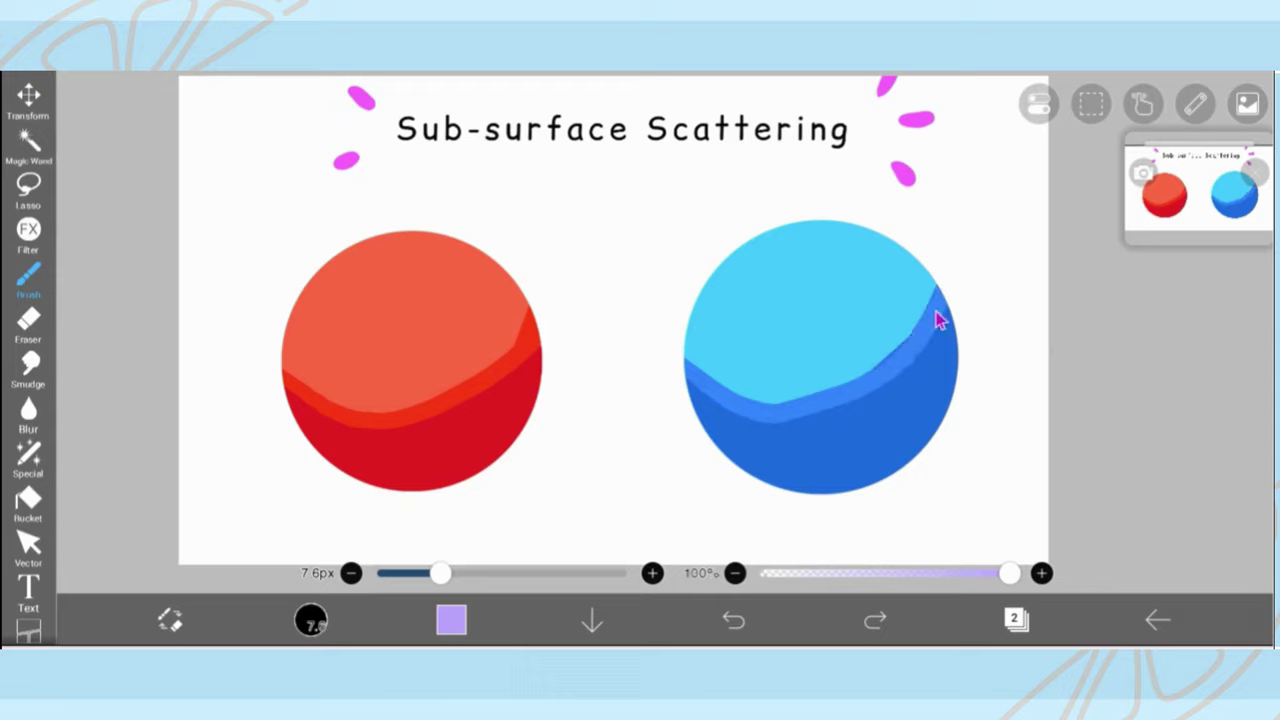
left_click_drag(948, 273, 773, 418)
Step: Redraw the right end of the blue circle's band as a smooth curve reaching the outline
key("ctrl+z")
left_click_drag(890, 368, 978, 212)
key("ctrl+z")
left_click_drag(893, 378, 940, 240)
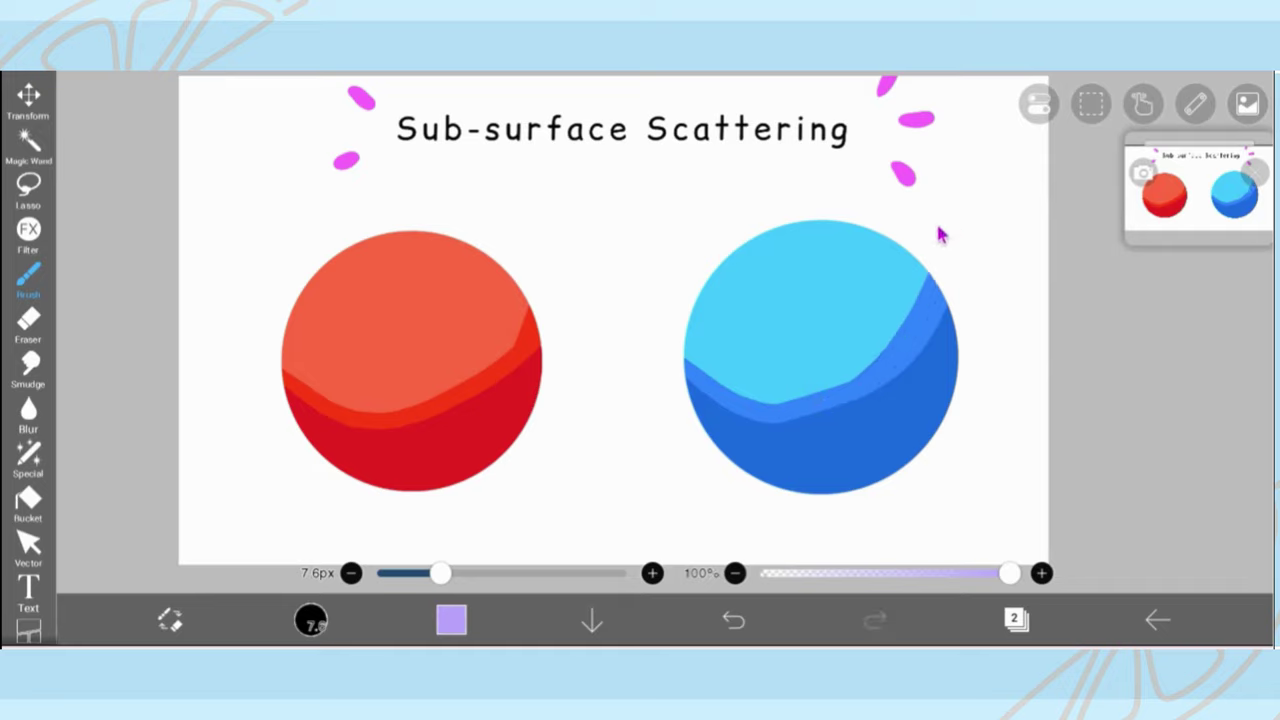
key("ctrl+z")
left_click_drag(849, 397, 963, 206)
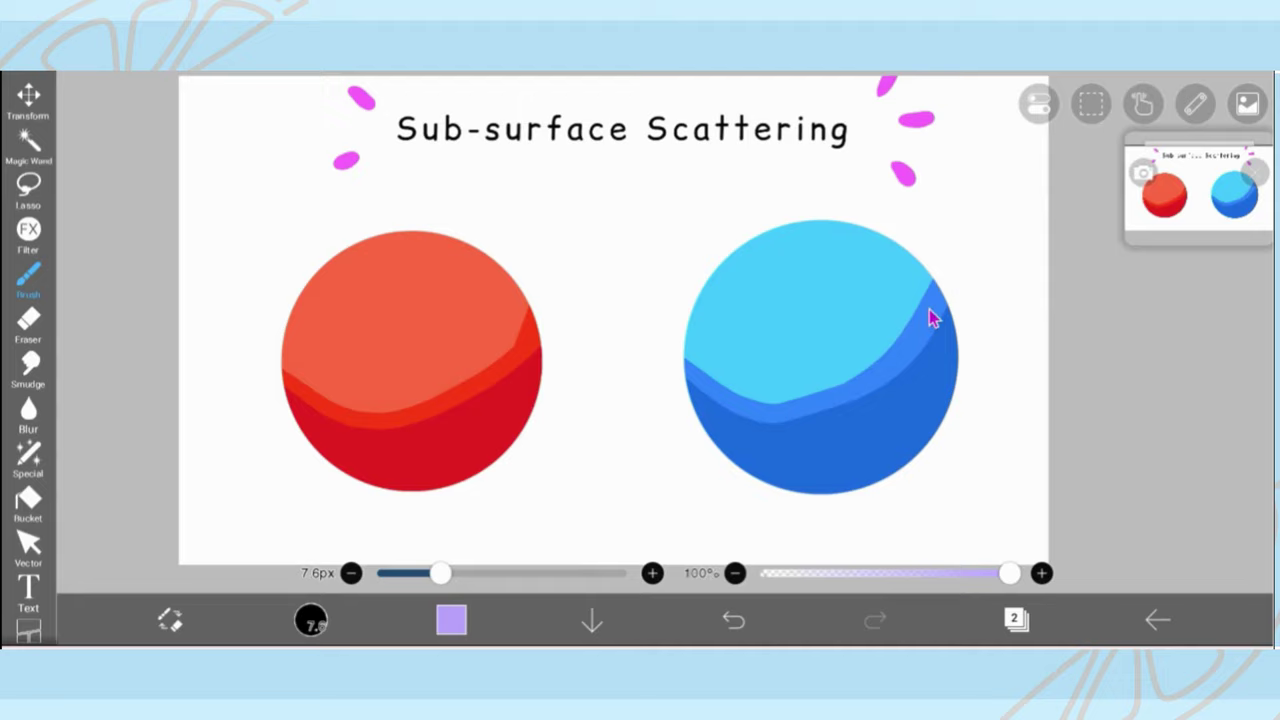
left_click_drag(1180, 218, 1187, 215)
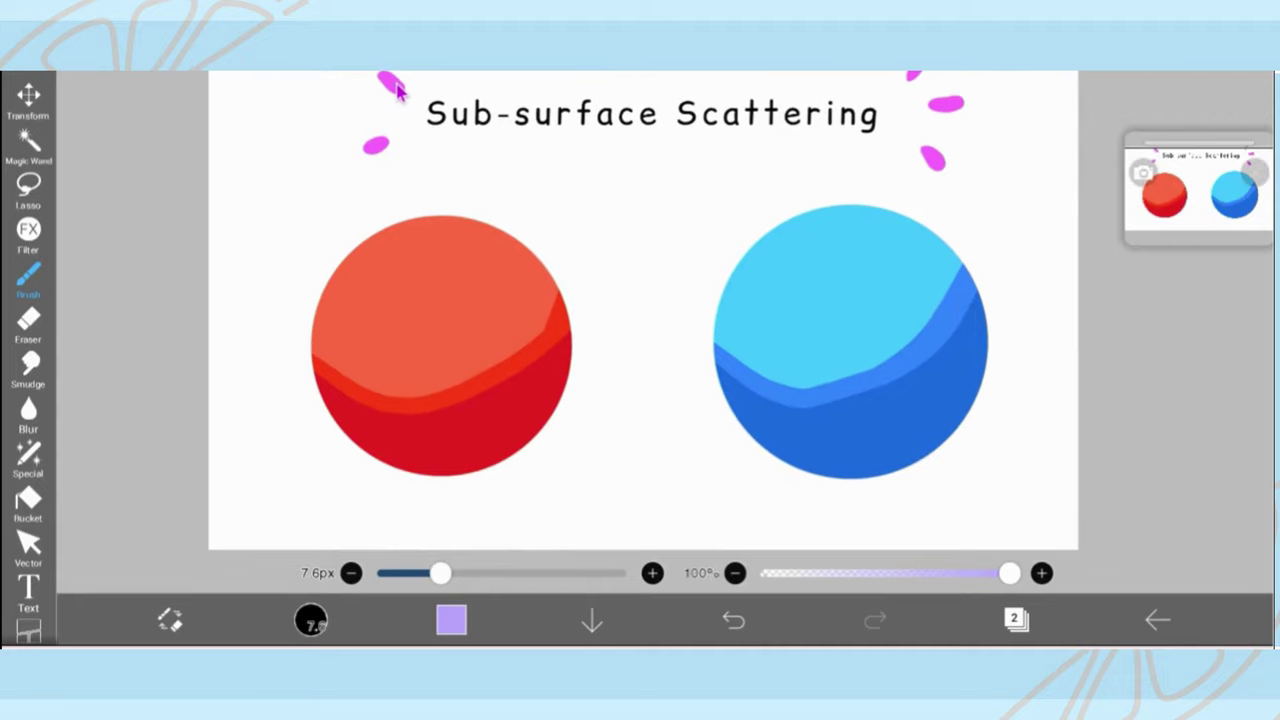
Step: Sample the magenta of the title's accent marks and add a new layer above the Multiply shading layer
left_click(393, 86)
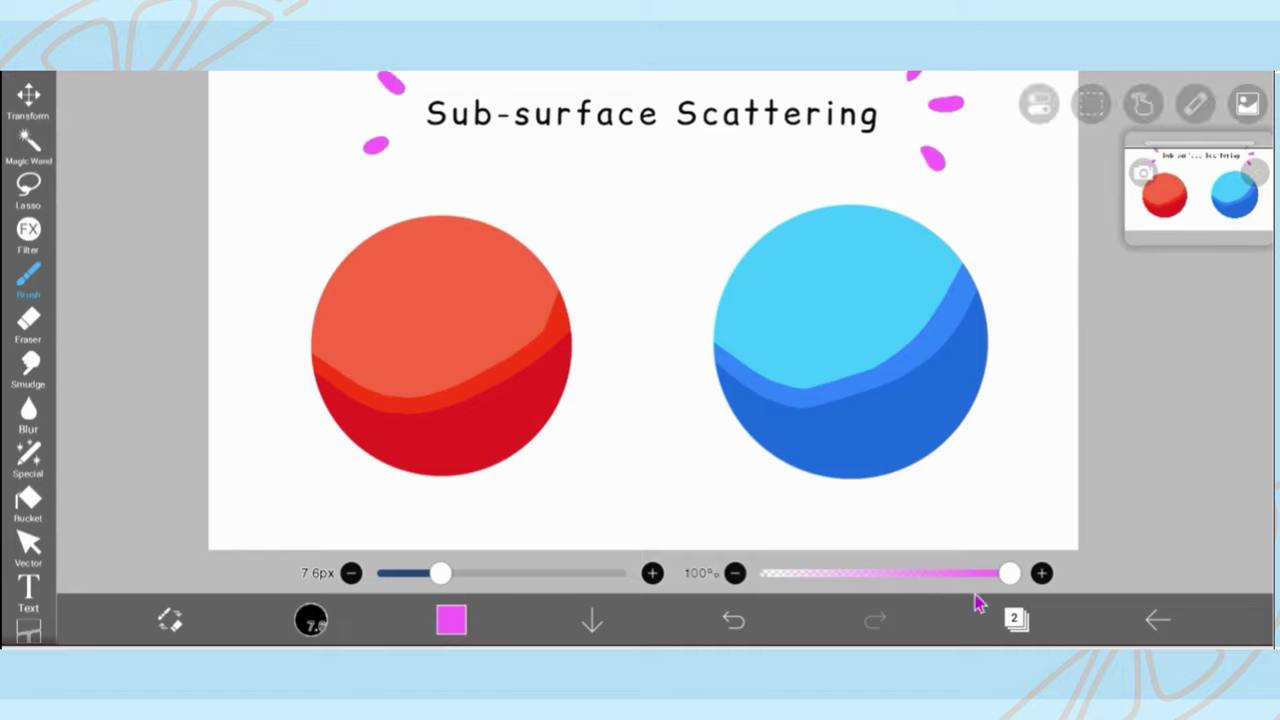
left_click(1014, 618)
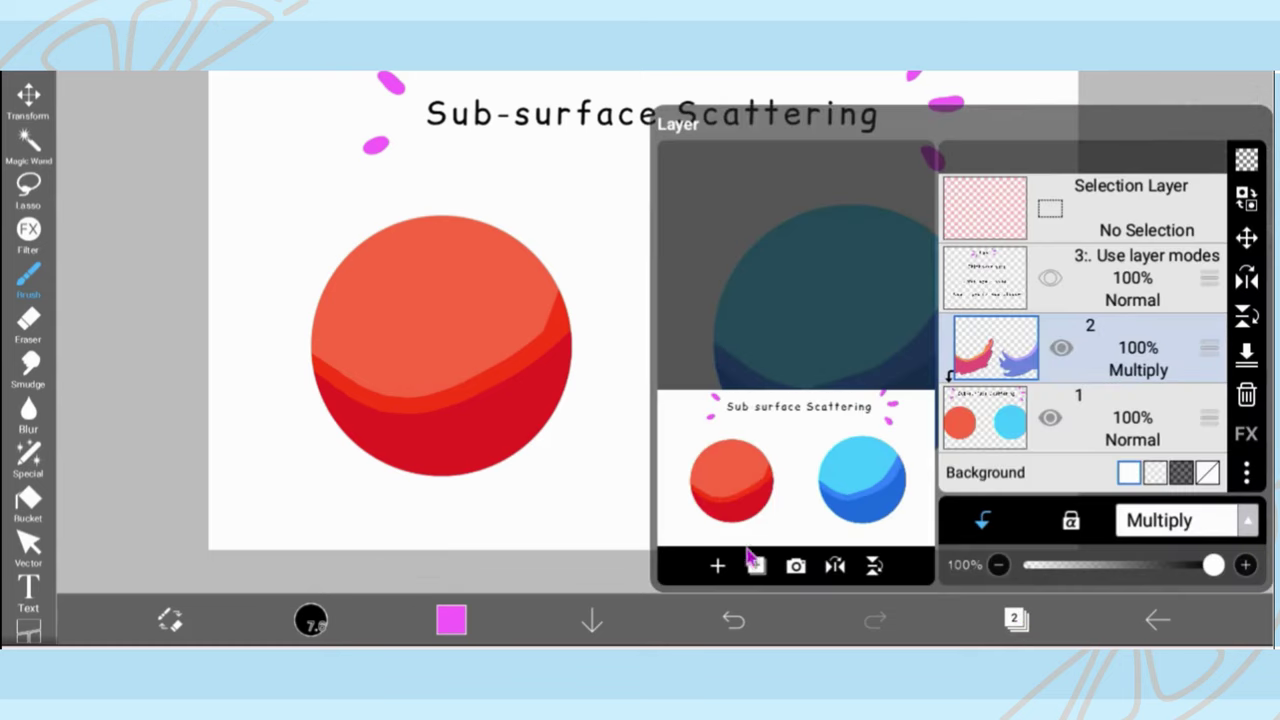
left_click(718, 567)
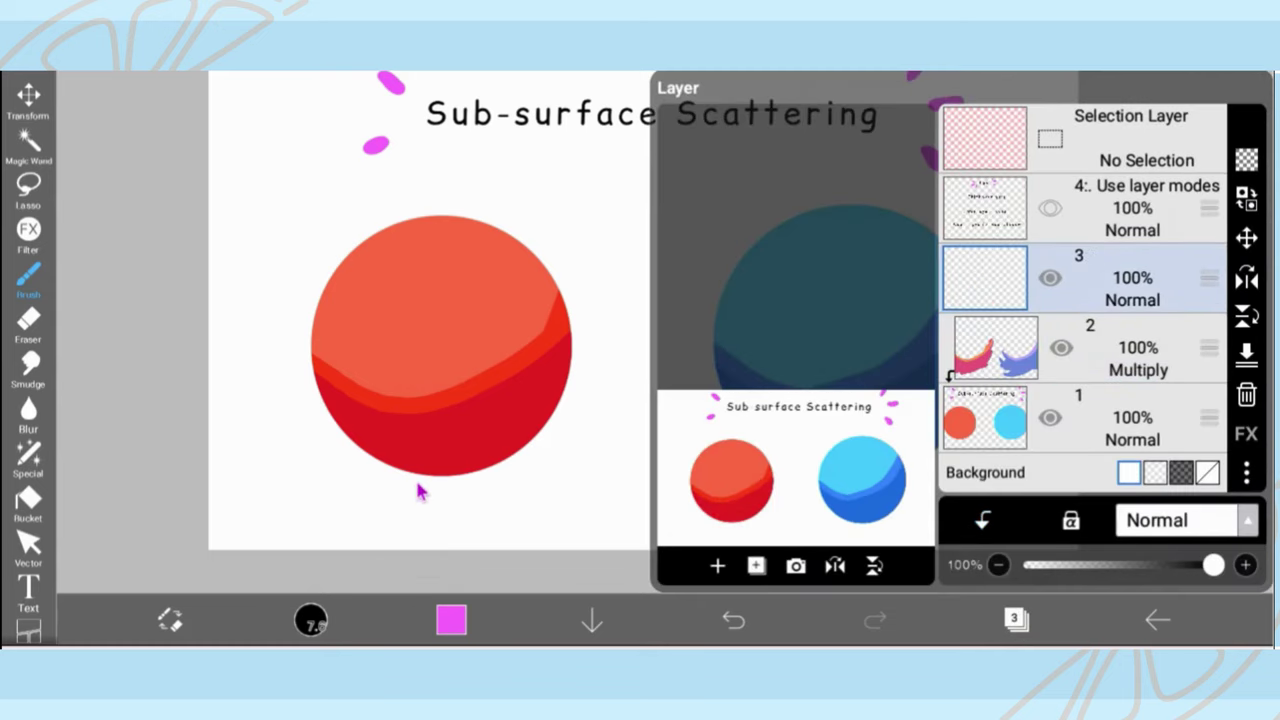
left_click(418, 490)
Step: Draw magenta arrows and rings marking the saturated band at the red circle's right edge and the blue circle's left edge
mouse_move(290, 310)
left_mouse_down()
mouse_move(474, 272)
mouse_move(338, 460)
left_mouse_up()
key("ctrl+z")
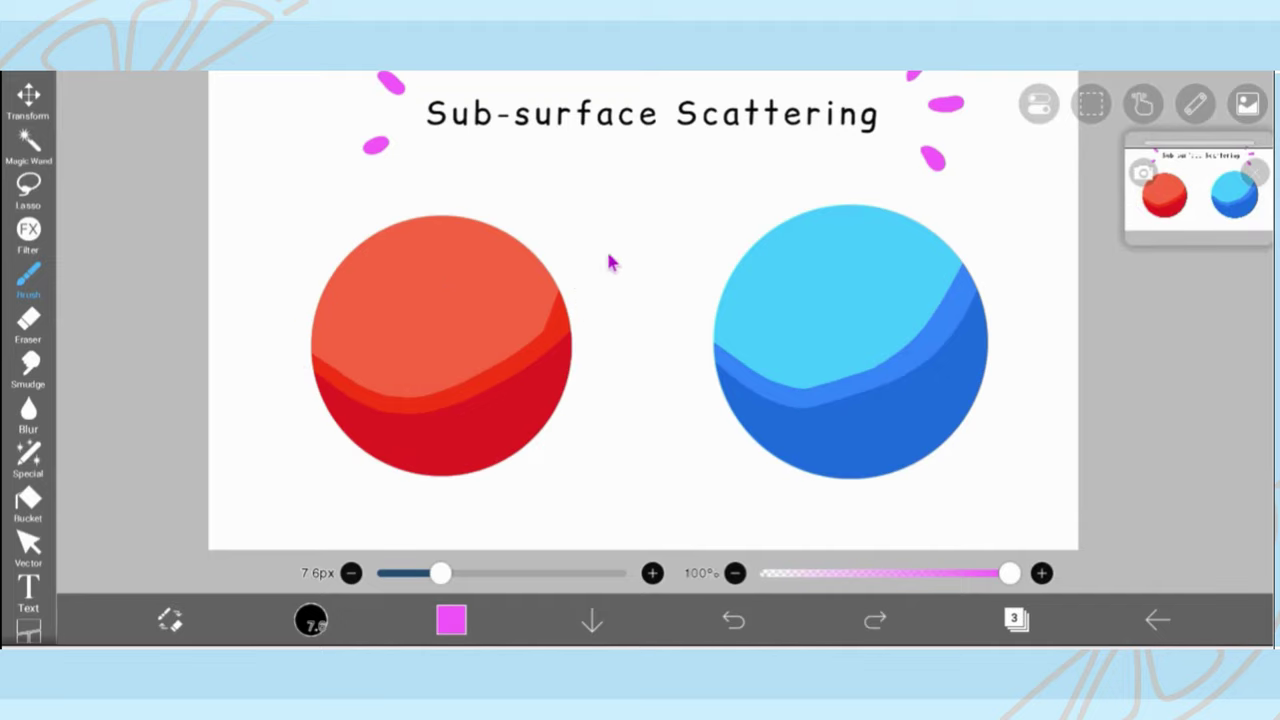
mouse_move(588, 166)
left_mouse_down()
mouse_move(586, 309)
mouse_move(580, 294)
mouse_move(606, 323)
left_mouse_up()
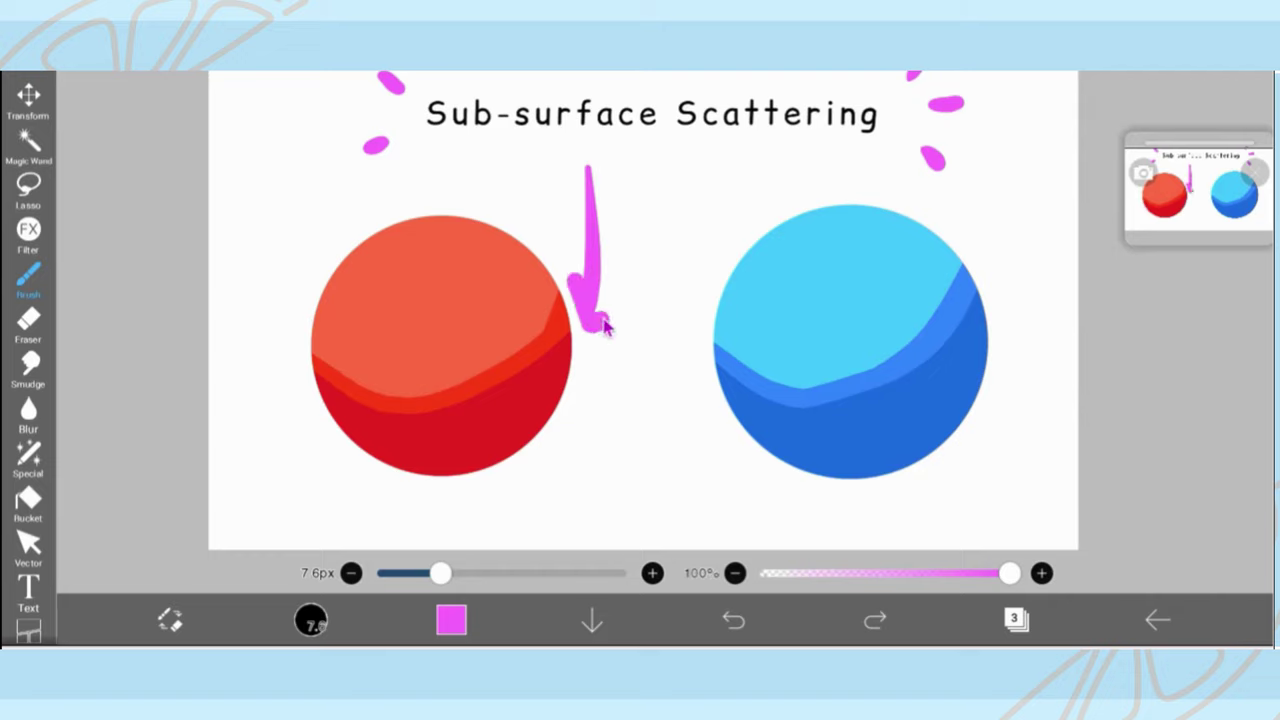
key("ctrl+z")
mouse_move(622, 180)
left_mouse_down()
mouse_move(586, 290)
mouse_move(612, 305)
left_mouse_up()
left_click_drag(723, 143, 742, 216)
mouse_move(737, 312)
left_mouse_down()
mouse_move(695, 370)
mouse_move(732, 314)
mouse_move(745, 320)
left_mouse_up()
mouse_move(547, 297)
left_mouse_down()
mouse_move(523, 371)
mouse_move(558, 295)
left_mouse_up()
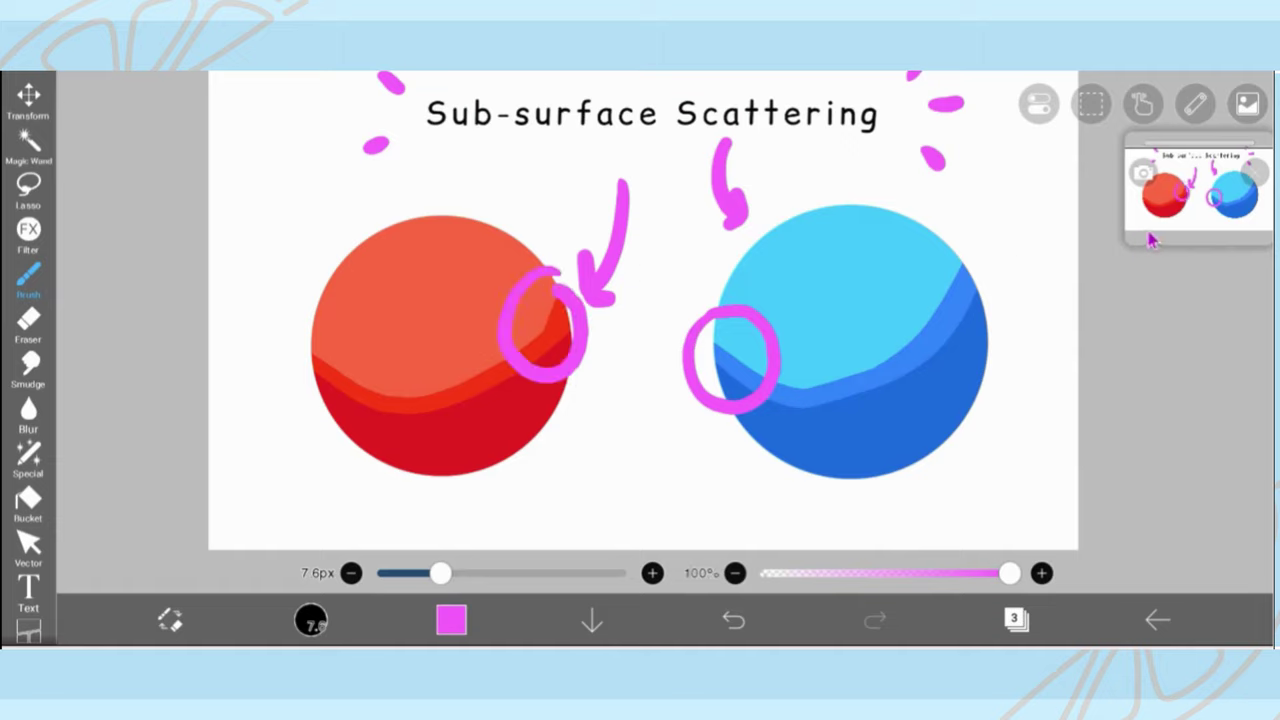
Step: Undo all the magenta arrows and rings drawn around the two circles
key("ctrl+z")
key("ctrl+z")
key("ctrl+z")
key("ctrl+z")
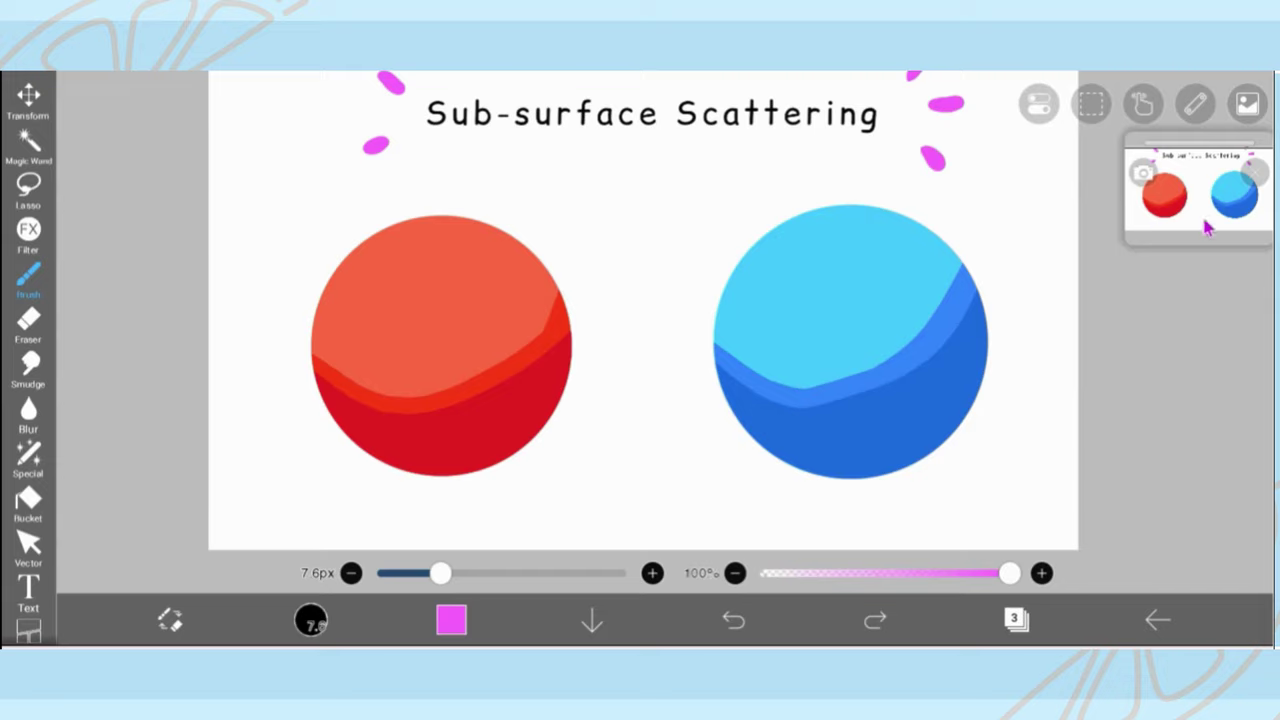
left_click_drag(1205, 222, 1208, 214)
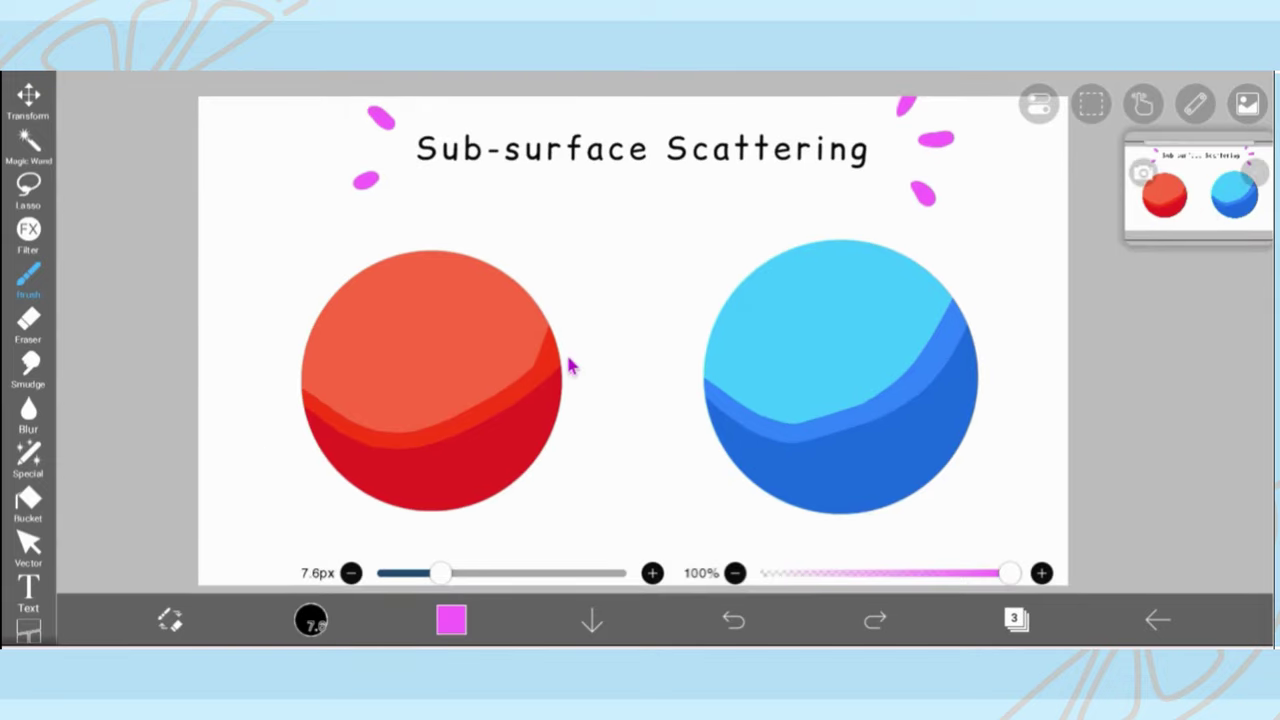
Step: Check the layer list for the top drawing layer's blend mode and clipping
left_click(1014, 620)
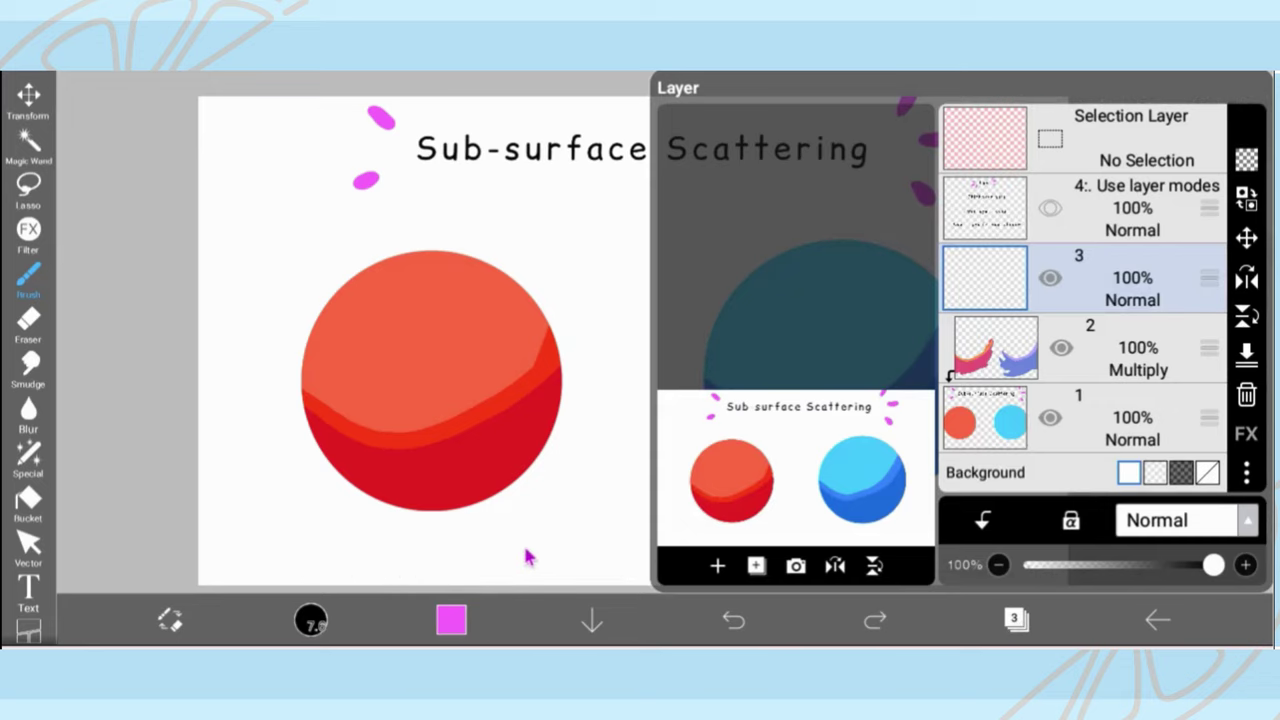
left_click(1014, 620)
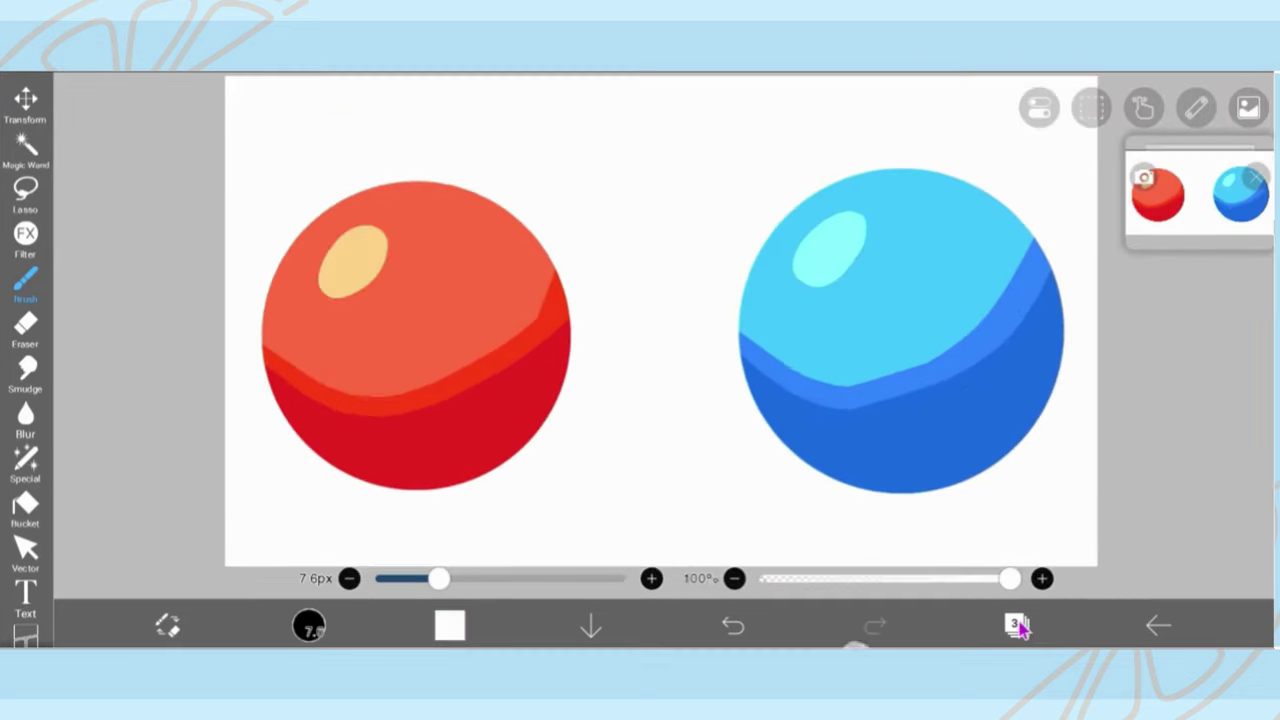
left_click(1015, 624)
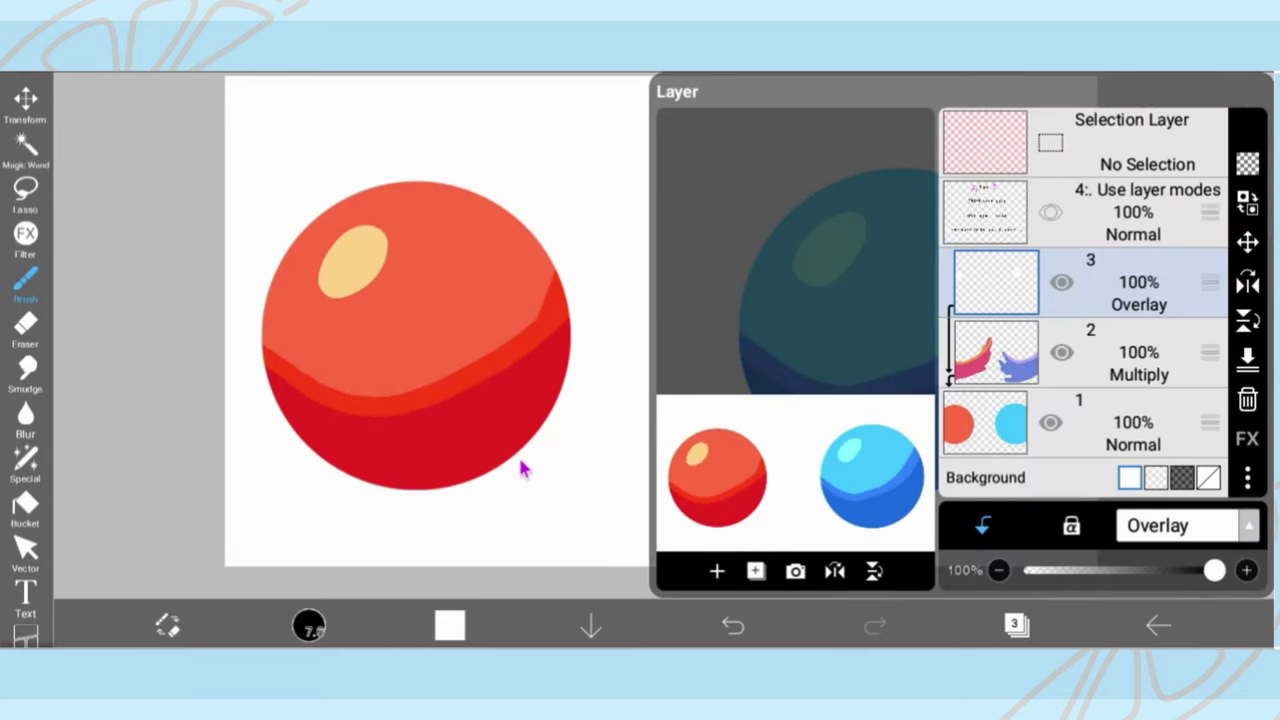
left_click(532, 467)
Step: Change the brush color from white to a light blue with hue 197°
left_click(450, 626)
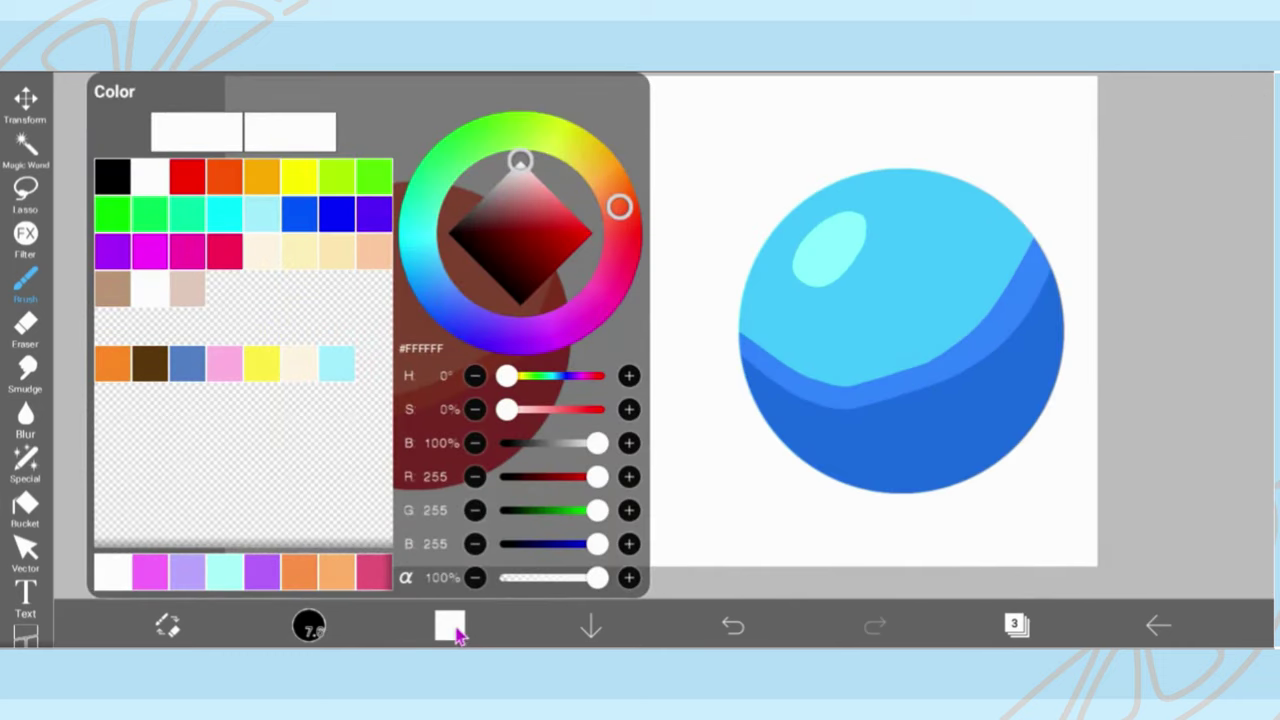
left_click(426, 260)
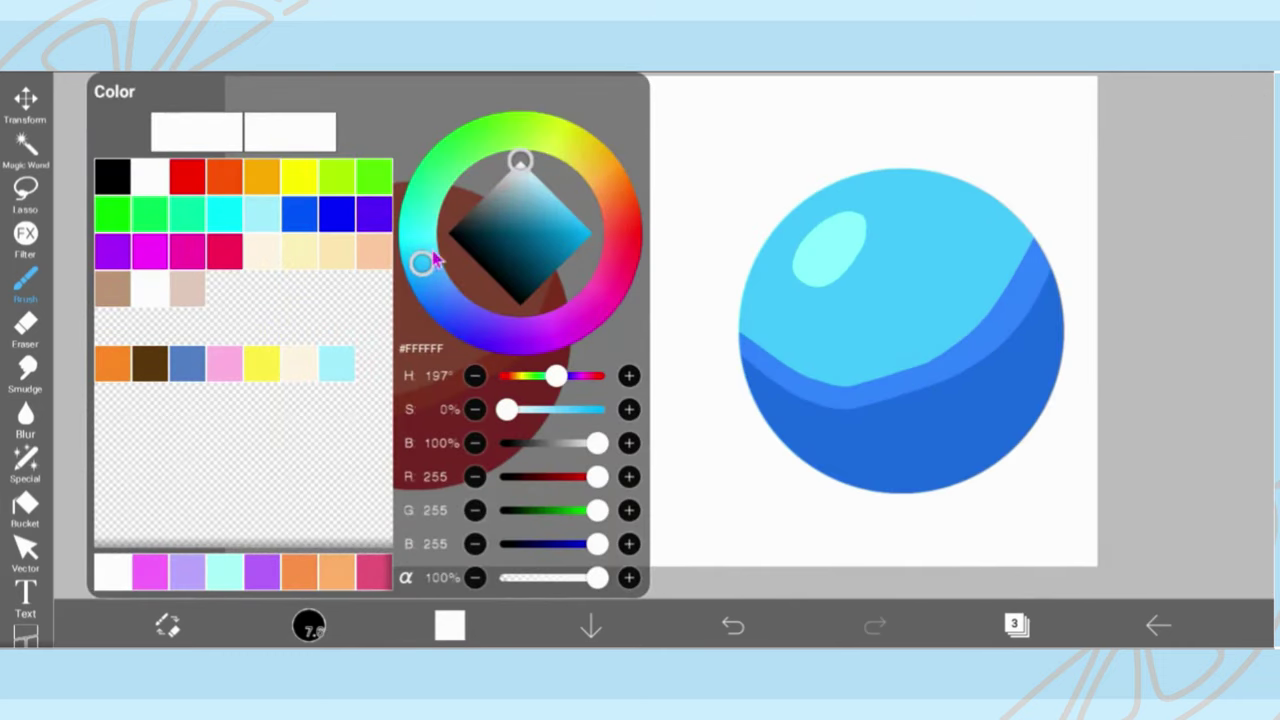
left_click_drag(524, 174, 544, 190)
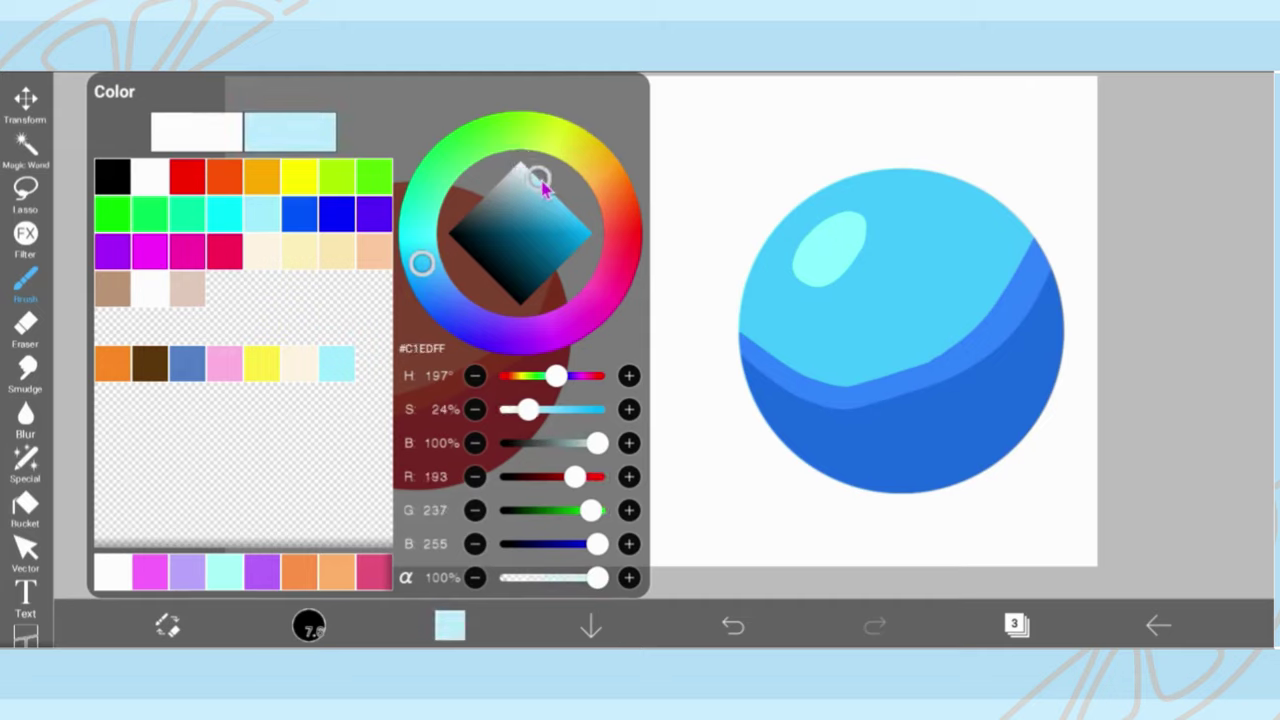
mouse_move(543, 188)
left_mouse_down()
mouse_move(556, 178)
mouse_move(555, 194)
left_mouse_up()
left_click(777, 403)
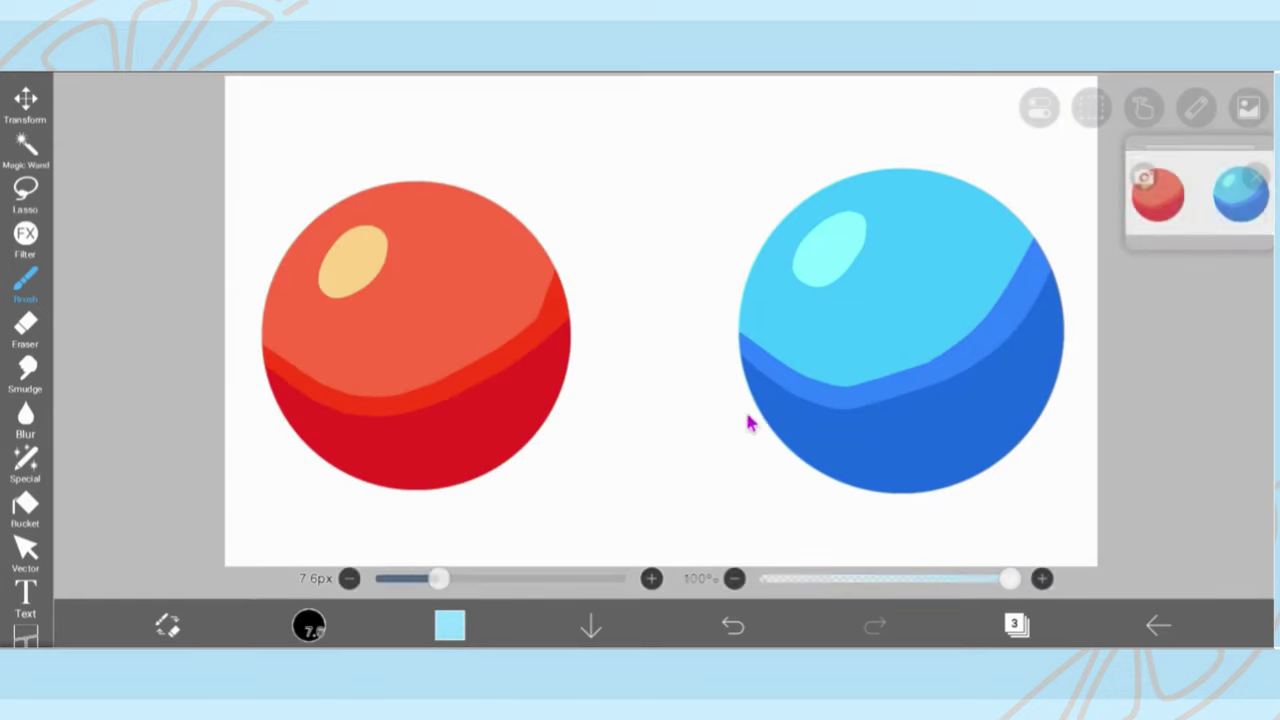
Step: Try a 7.6 px light blue bounce-light band along the red circle's lower edge, deepening the color slightly and redrawing it
left_click_drag(343, 471, 522, 446)
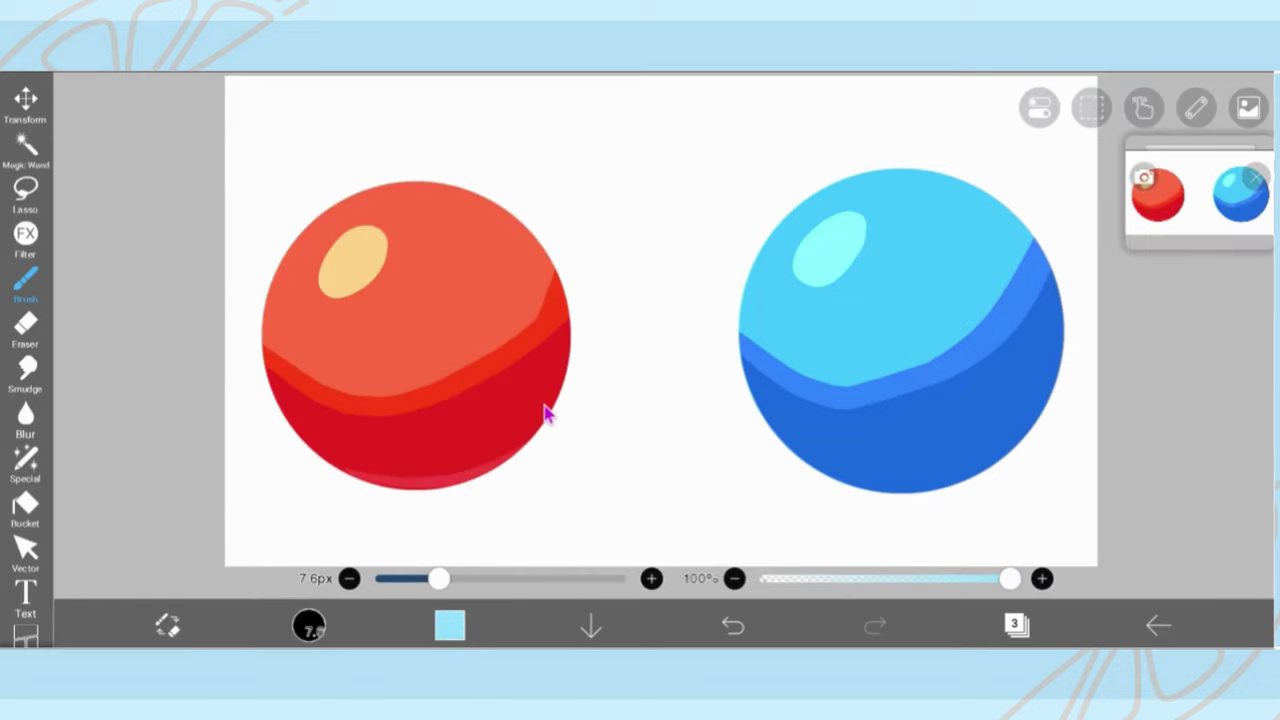
left_click(451, 637)
left_click_drag(551, 189, 554, 194)
left_click(738, 266)
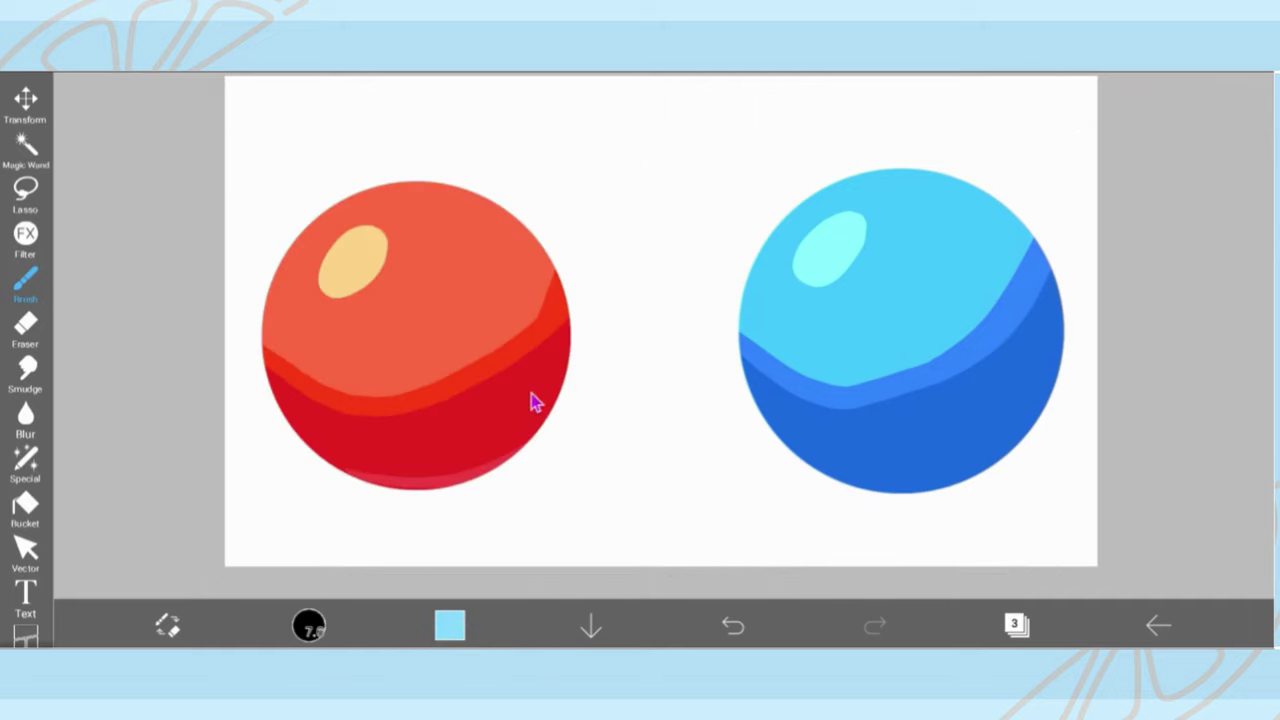
key("ctrl+z")
mouse_move(554, 395)
left_mouse_down()
mouse_move(483, 468)
mouse_move(395, 487)
left_mouse_up()
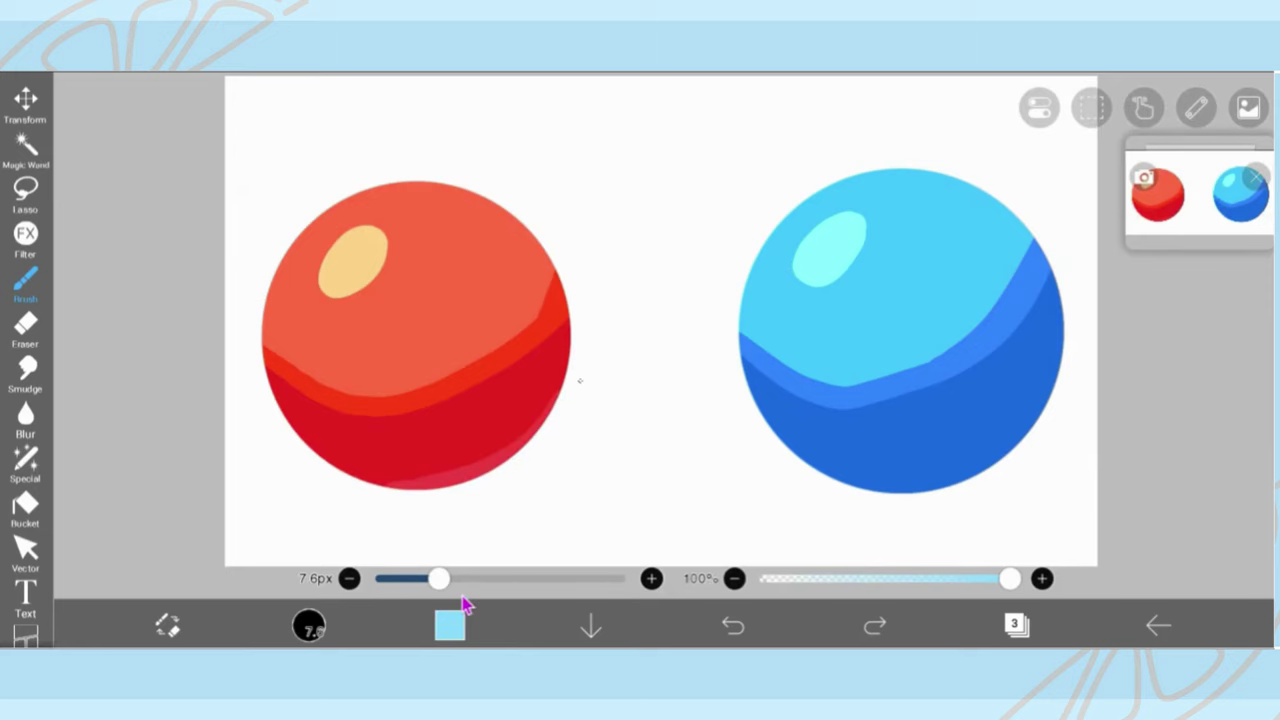
Step: Lighten the brush color to a very pale blue, shift its hue slightly toward cyan, and try a band on the red circle's lower-right edge
left_click(441, 631)
left_click_drag(548, 190, 505, 192)
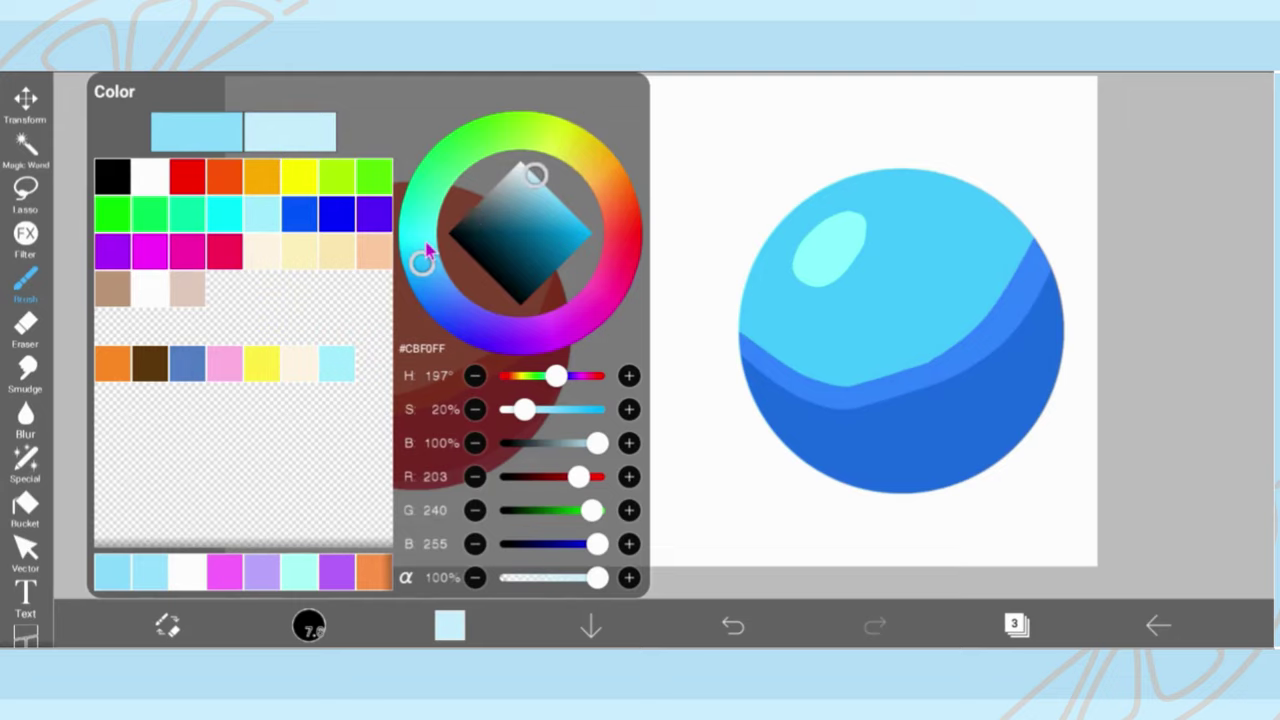
left_click_drag(426, 245, 424, 239)
left_click(760, 345)
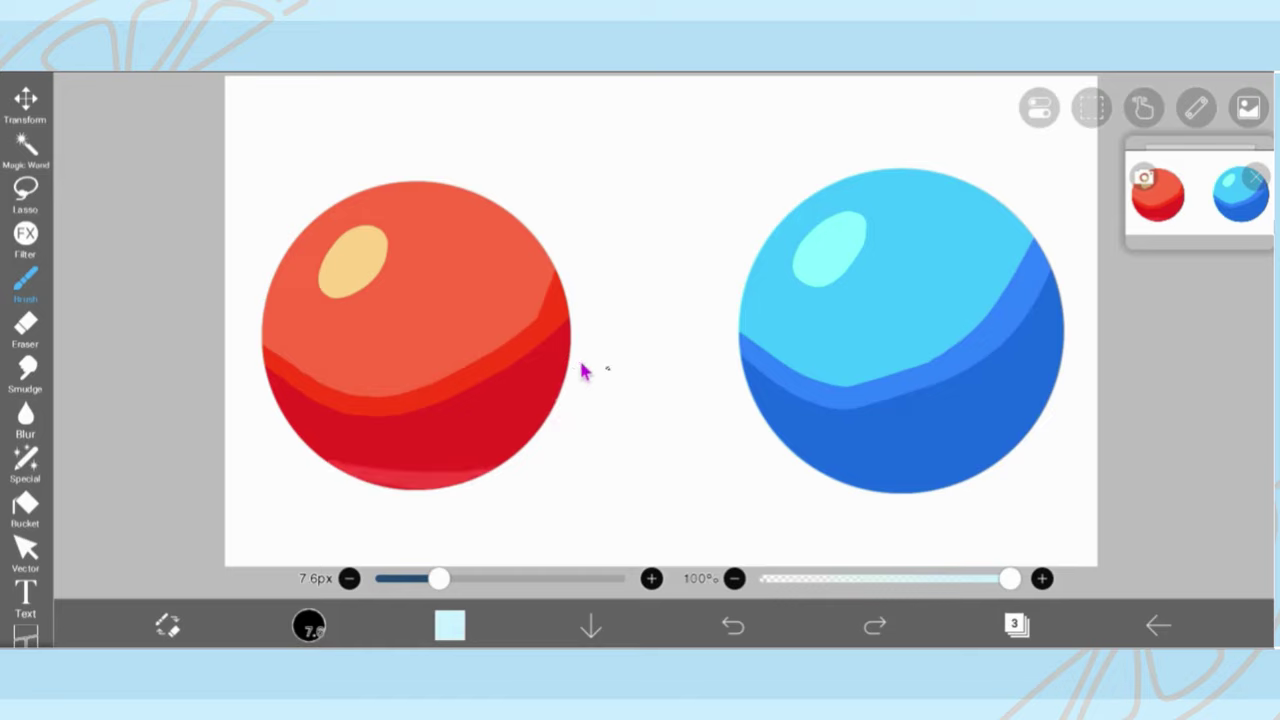
left_click_drag(583, 372, 460, 490)
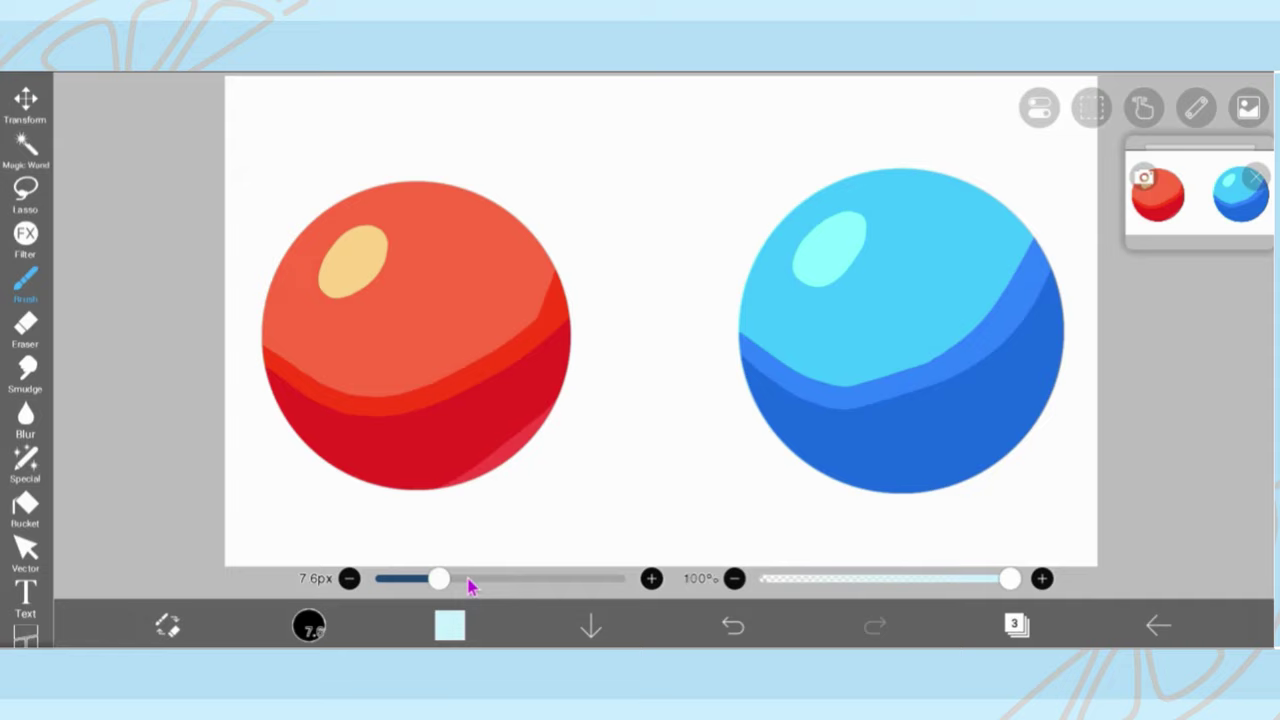
Step: Increase the brush size to 12.1 px and paint a wider bounce-light band along the red circle's lower-right edge
left_click_drag(468, 581, 476, 582)
key("ctrl+z")
mouse_move(322, 458)
left_mouse_down()
mouse_move(543, 456)
mouse_move(609, 369)
mouse_move(609, 335)
left_mouse_up()
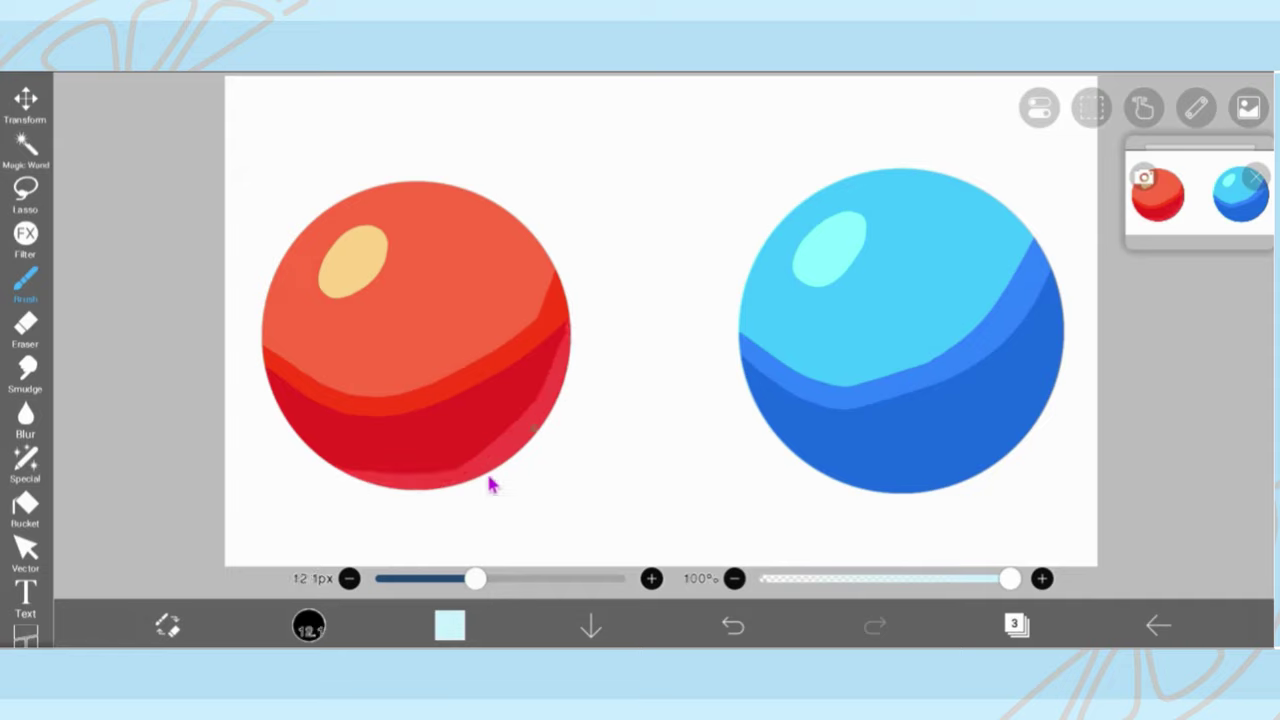
key("ctrl+z")
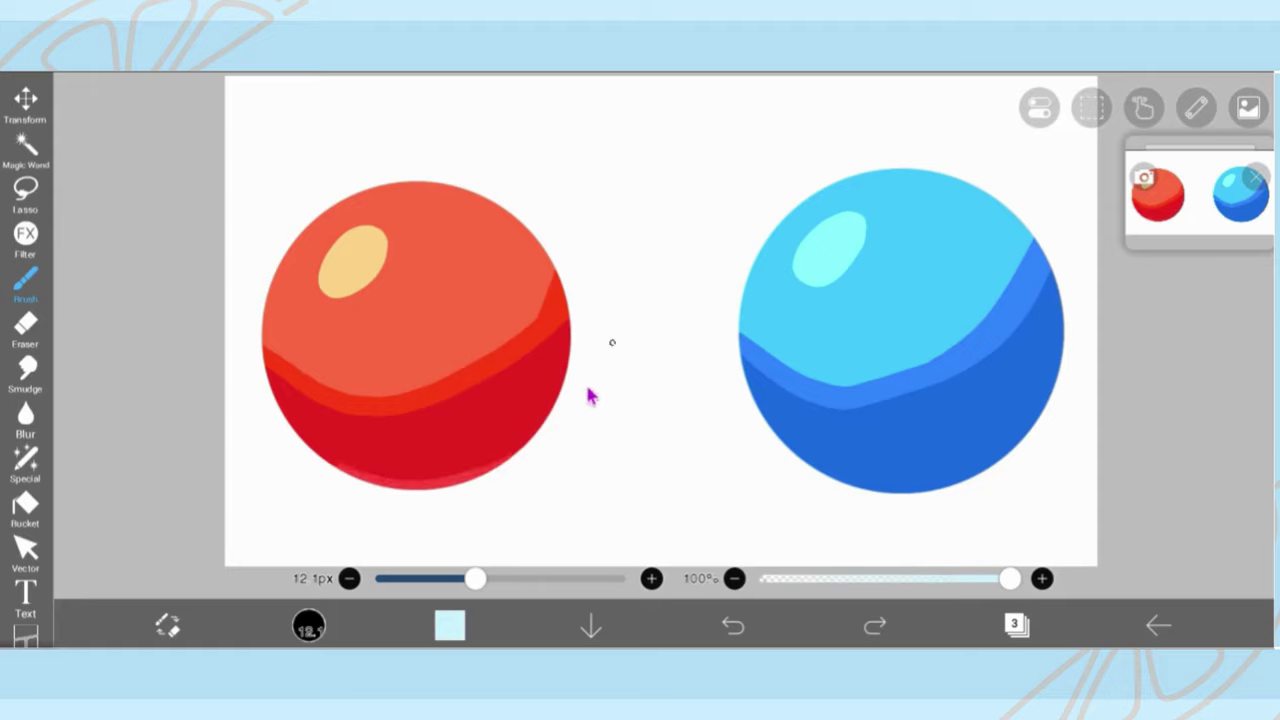
mouse_move(483, 494)
left_mouse_down()
mouse_move(575, 369)
mouse_move(383, 503)
left_mouse_up()
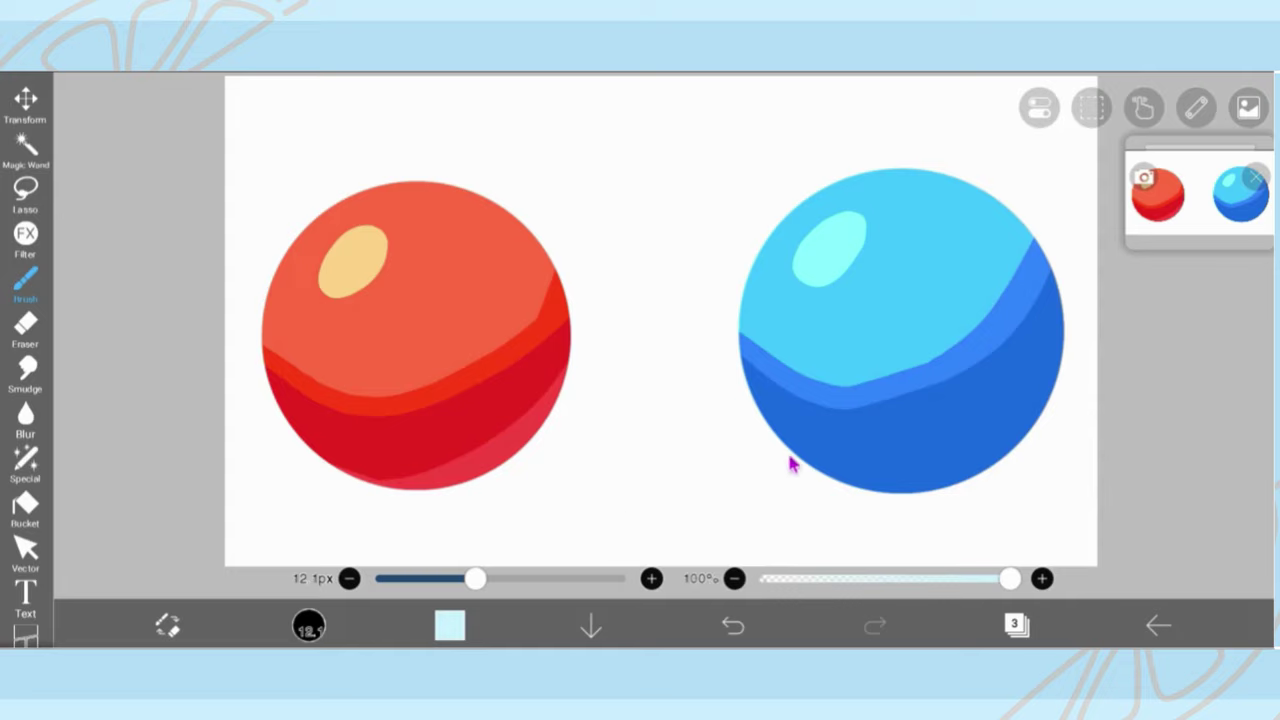
Step: Undo the pale band tried on the blue circle's lower-right edge and change the brush color to medium blue #70C2F6
left_click_drag(1075, 330, 975, 484)
key("ctrl+z")
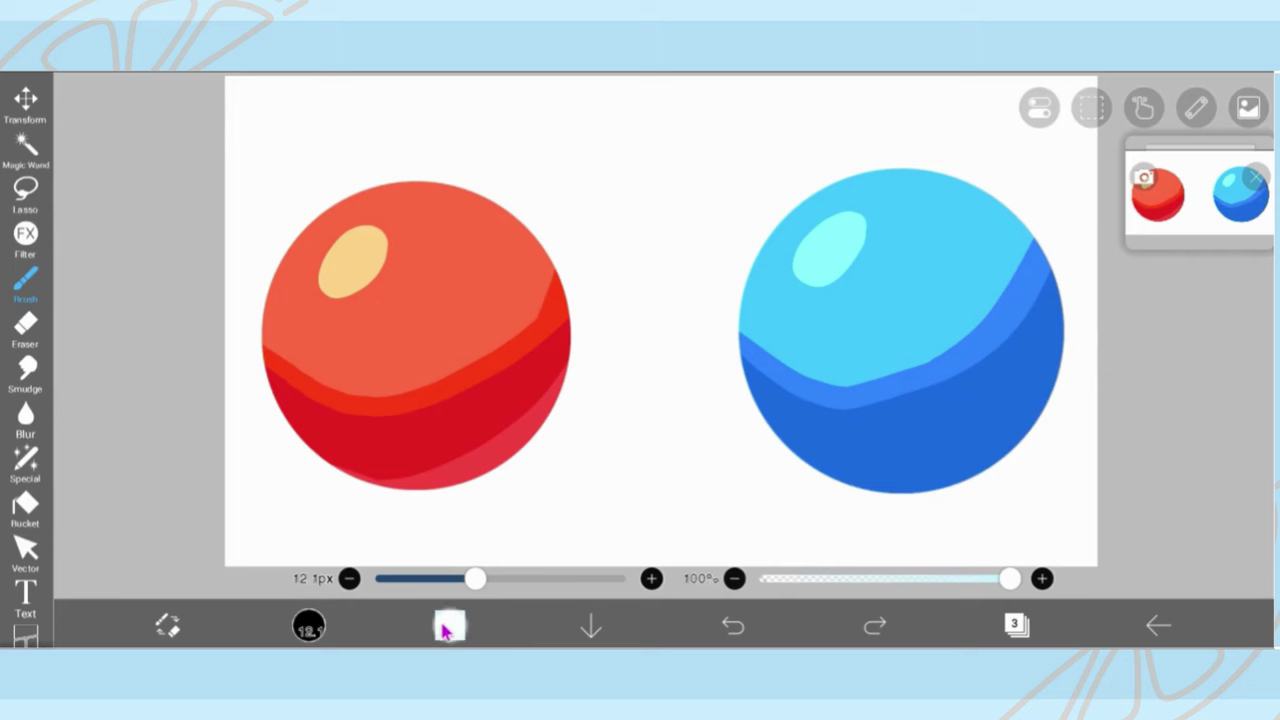
left_click(449, 626)
left_click_drag(529, 177, 555, 206)
left_click_drag(420, 258, 423, 274)
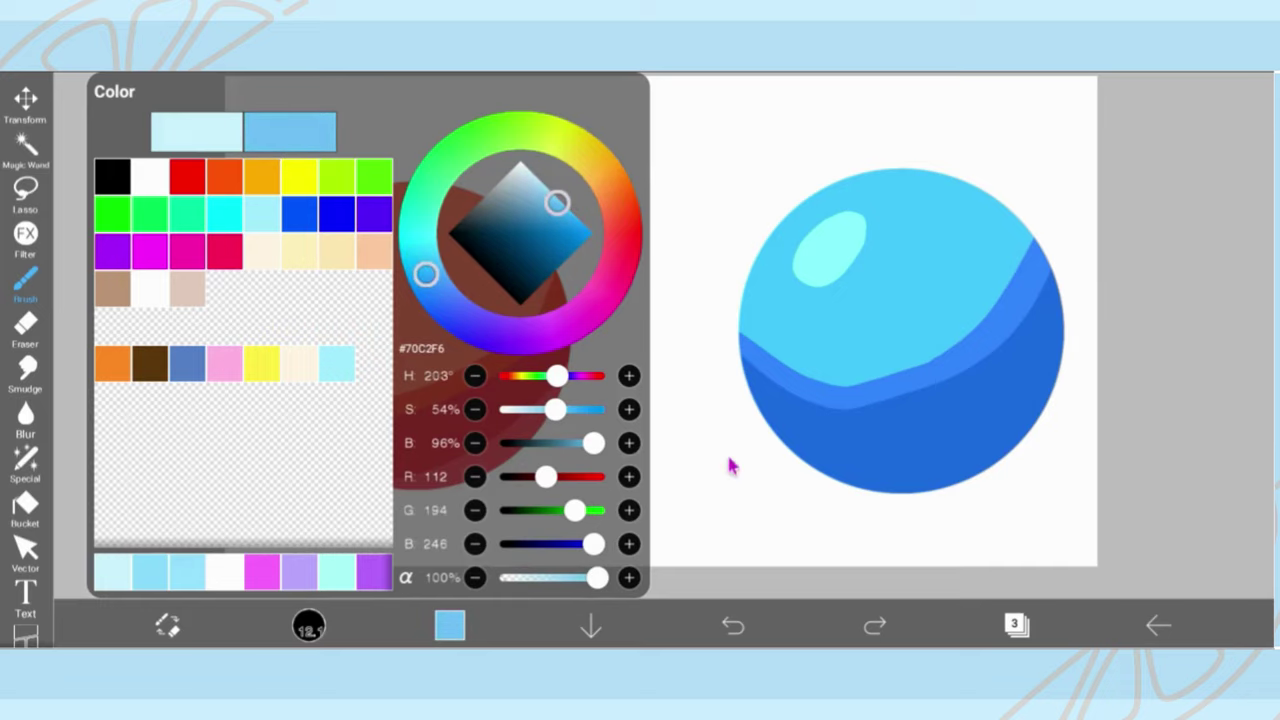
left_click(870, 498)
Step: Try a 12.1 px medium blue band at full opacity along the blue circle's lower-right edge
left_click_drag(1067, 364, 866, 490)
key("ctrl+z")
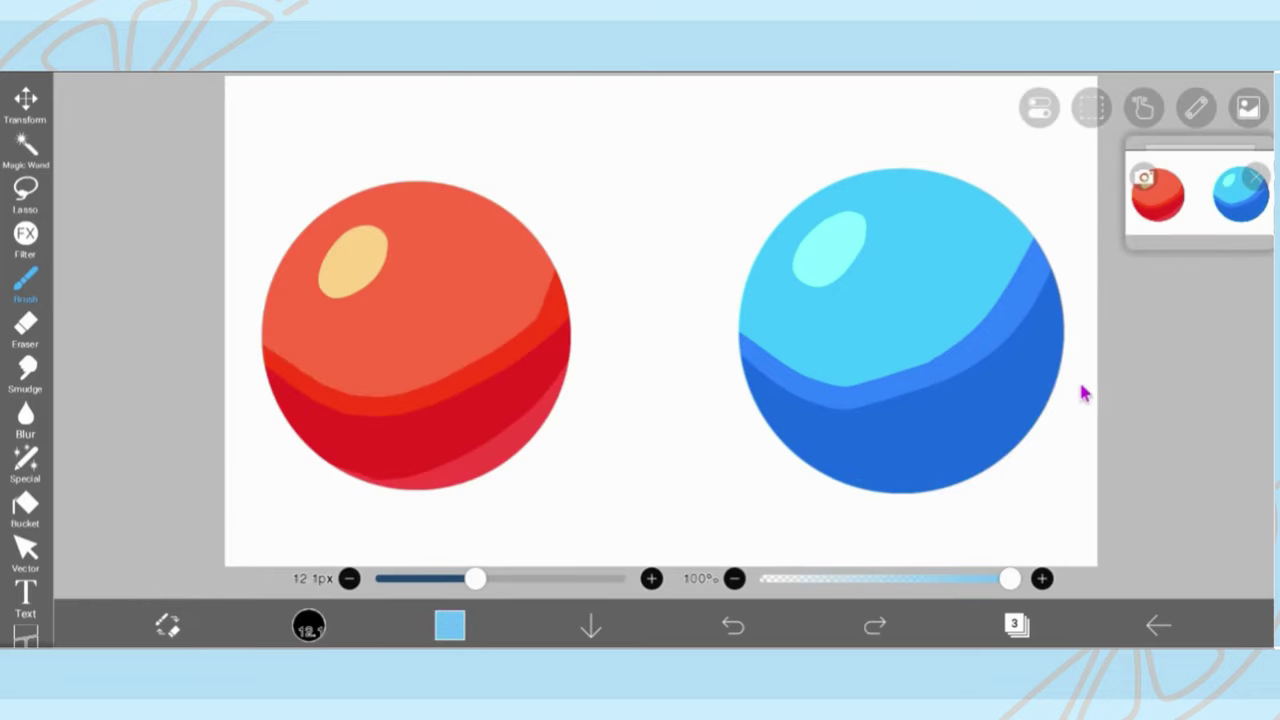
mouse_move(1066, 331)
left_mouse_down()
mouse_move(1047, 424)
mouse_move(899, 518)
left_mouse_up()
key("ctrl+z")
mouse_move(1072, 335)
left_mouse_down()
mouse_move(1033, 401)
mouse_move(943, 476)
mouse_move(891, 500)
left_mouse_up()
key("ctrl+z")
Step: Reduce the brush opacity to 59% and paint a bounce-light band along the blue circle's lower-right edge
left_click(910, 578)
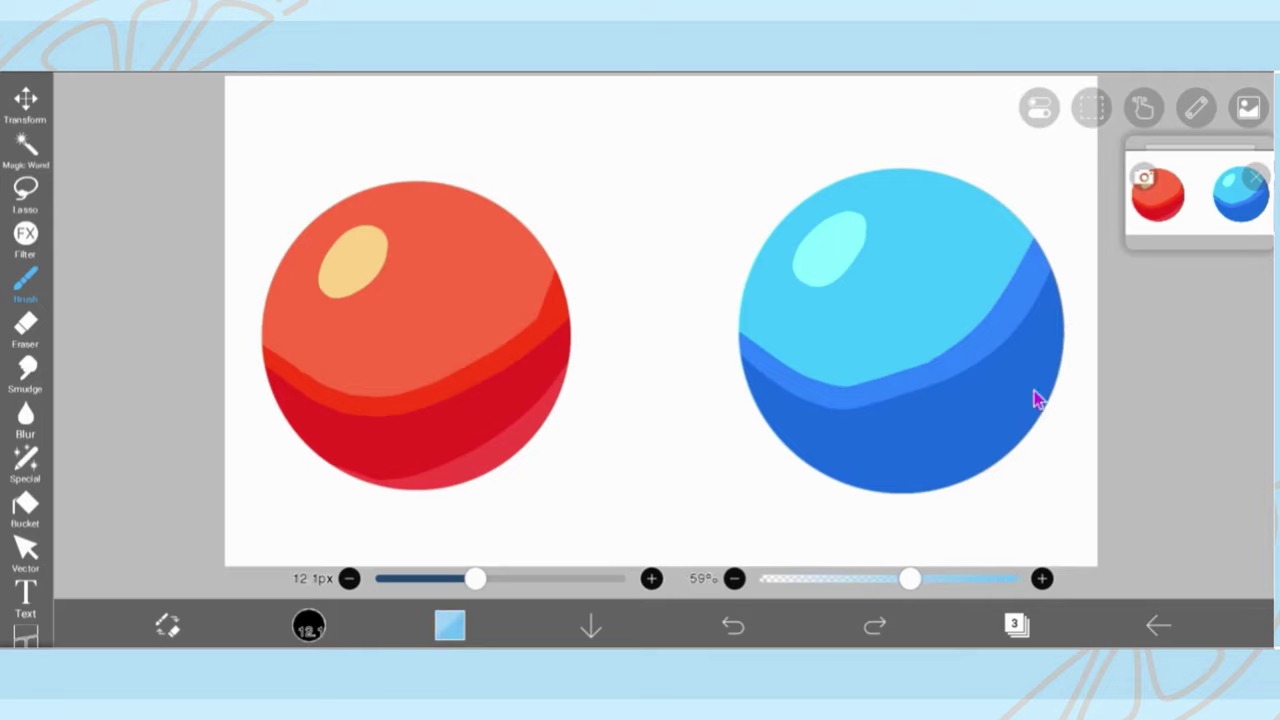
mouse_move(1062, 338)
left_mouse_down()
mouse_move(1043, 402)
mouse_move(868, 535)
left_mouse_up()
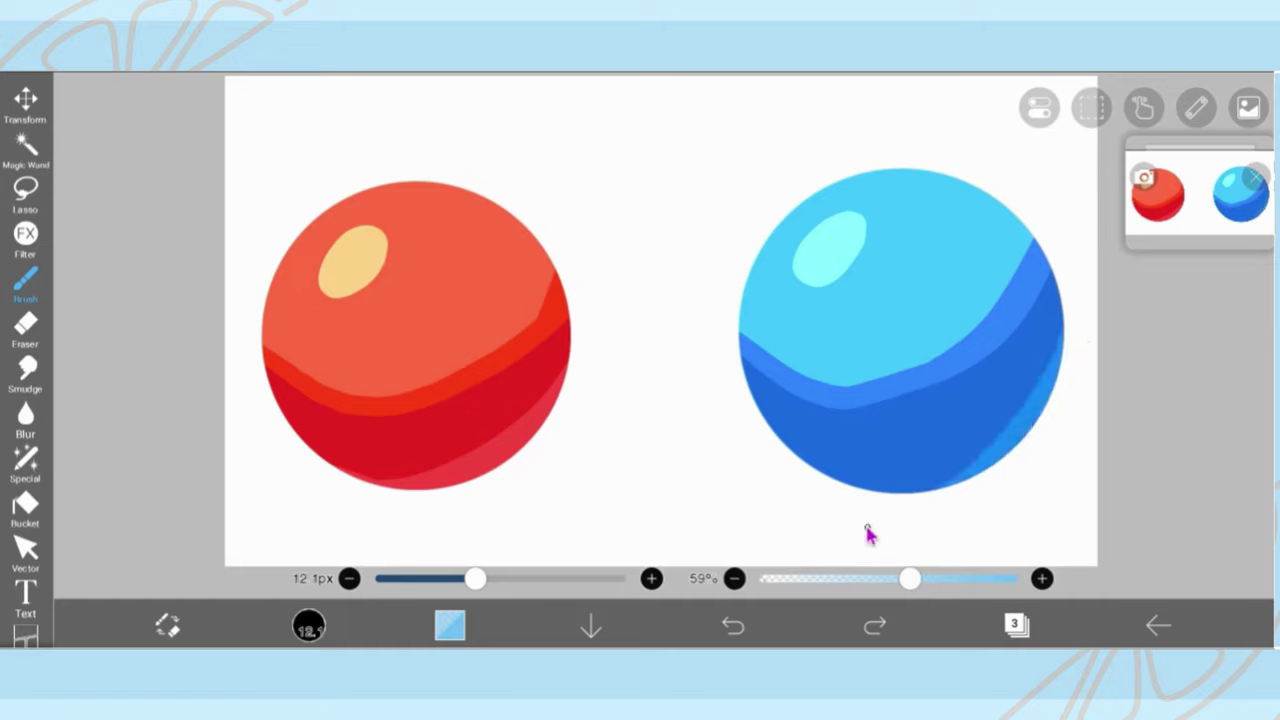
Step: Sample the blue bounce-light color, raise the brush opacity to 100%, and undo the translucent band on the blue circle
left_click(1022, 425)
left_click_drag(910, 578, 1010, 578)
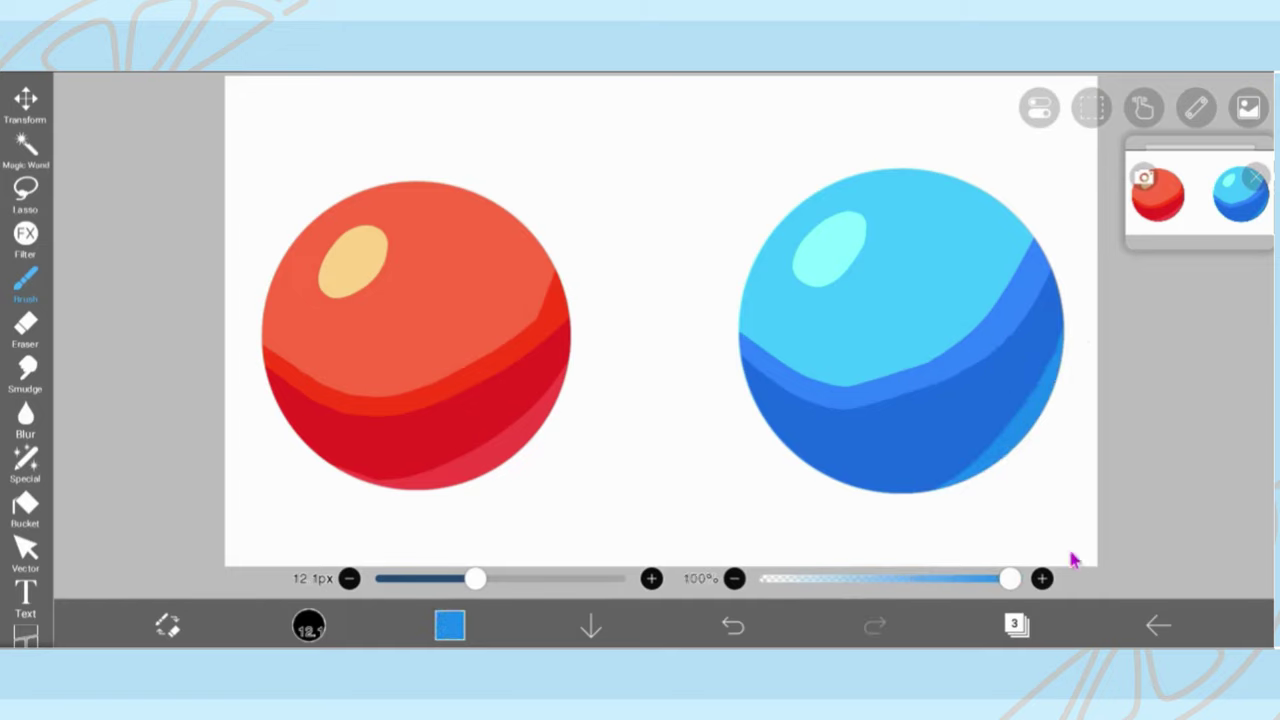
key("ctrl+z")
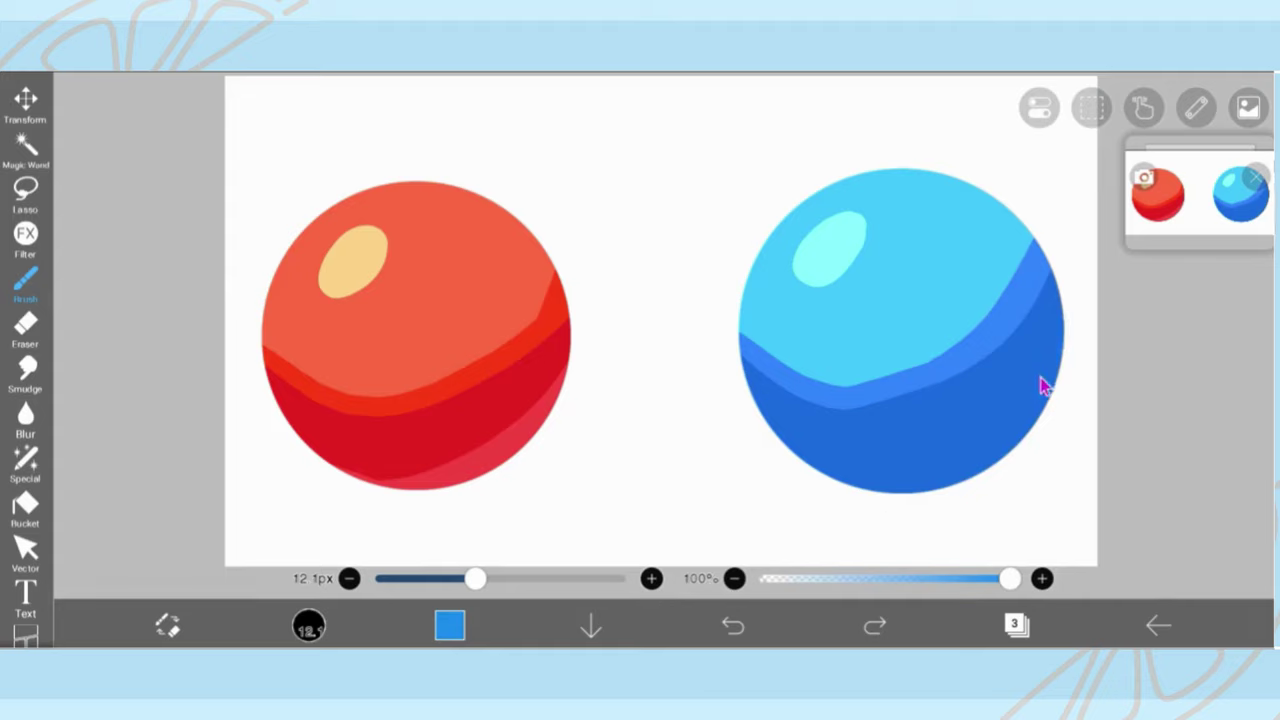
Step: Paint a solid bounce-light band along the blue circle's lower-right edge with the 12.1 px brush at 100% opacity
left_click(946, 579)
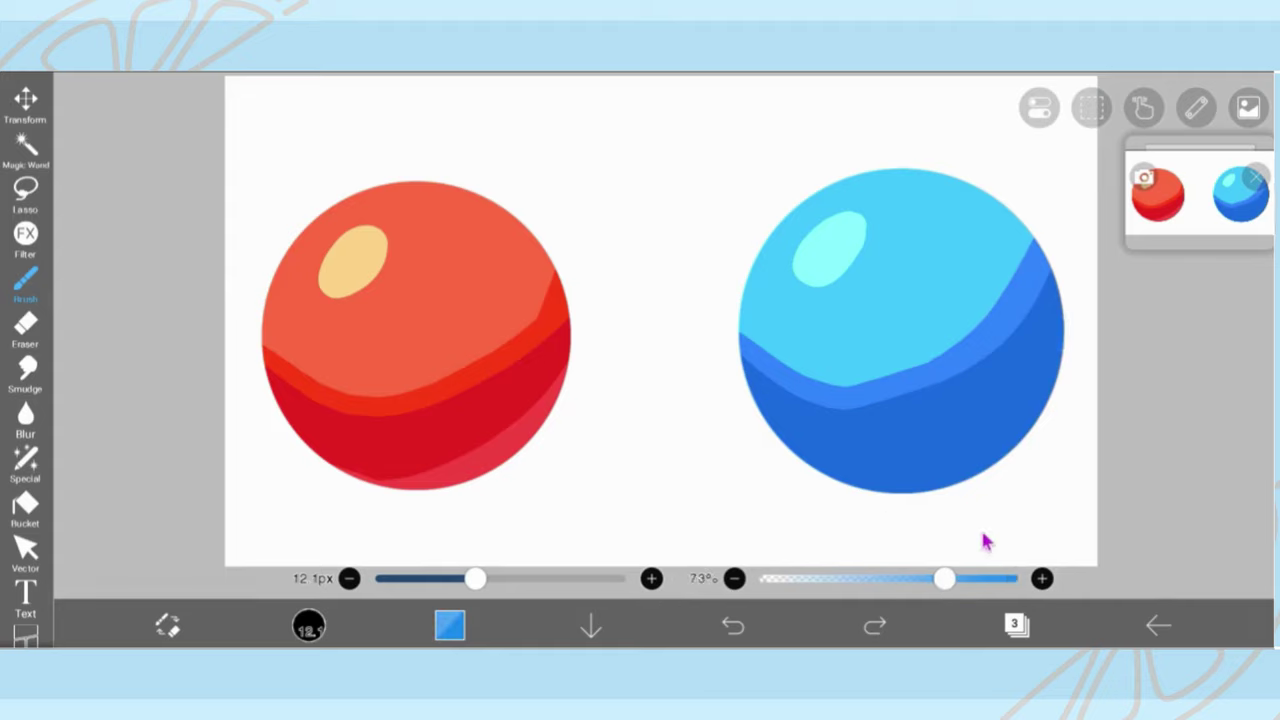
left_click(1008, 582)
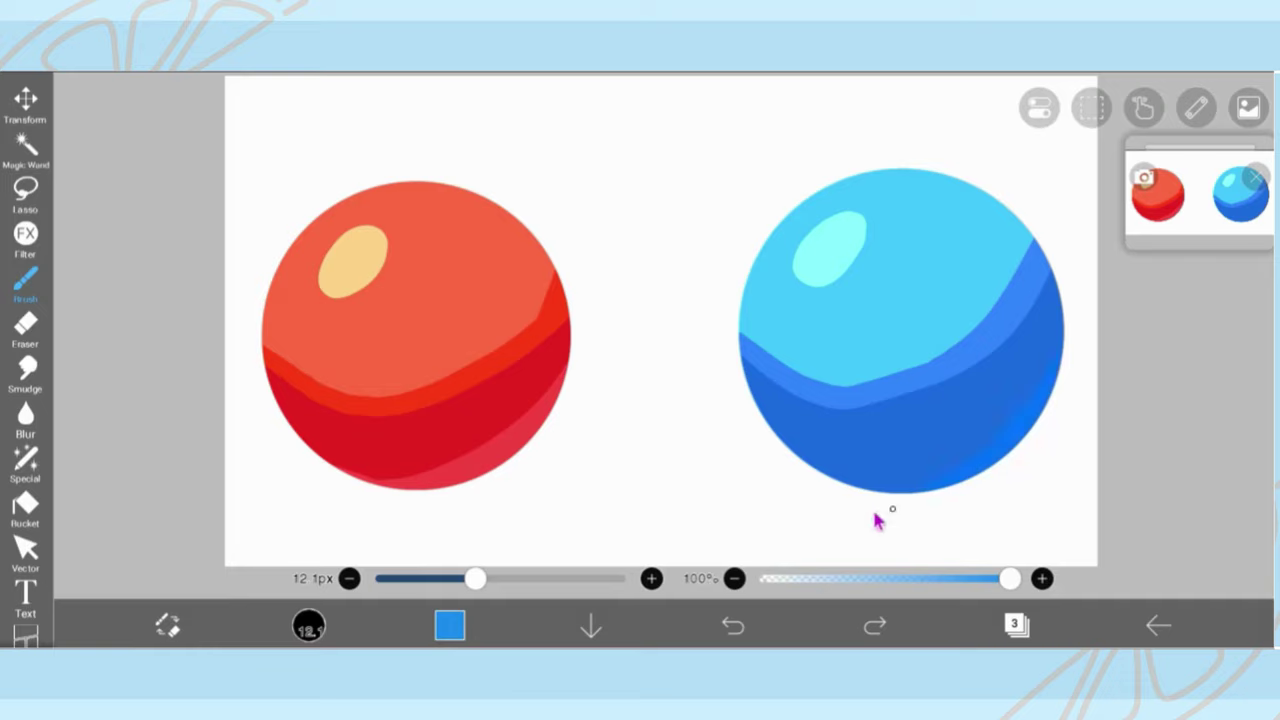
left_click_drag(1054, 418, 1063, 309)
mouse_move(1043, 399)
left_mouse_down()
mouse_move(982, 461)
mouse_move(877, 498)
mouse_move(950, 478)
left_mouse_up()
left_click_drag(1220, 206, 1217, 213)
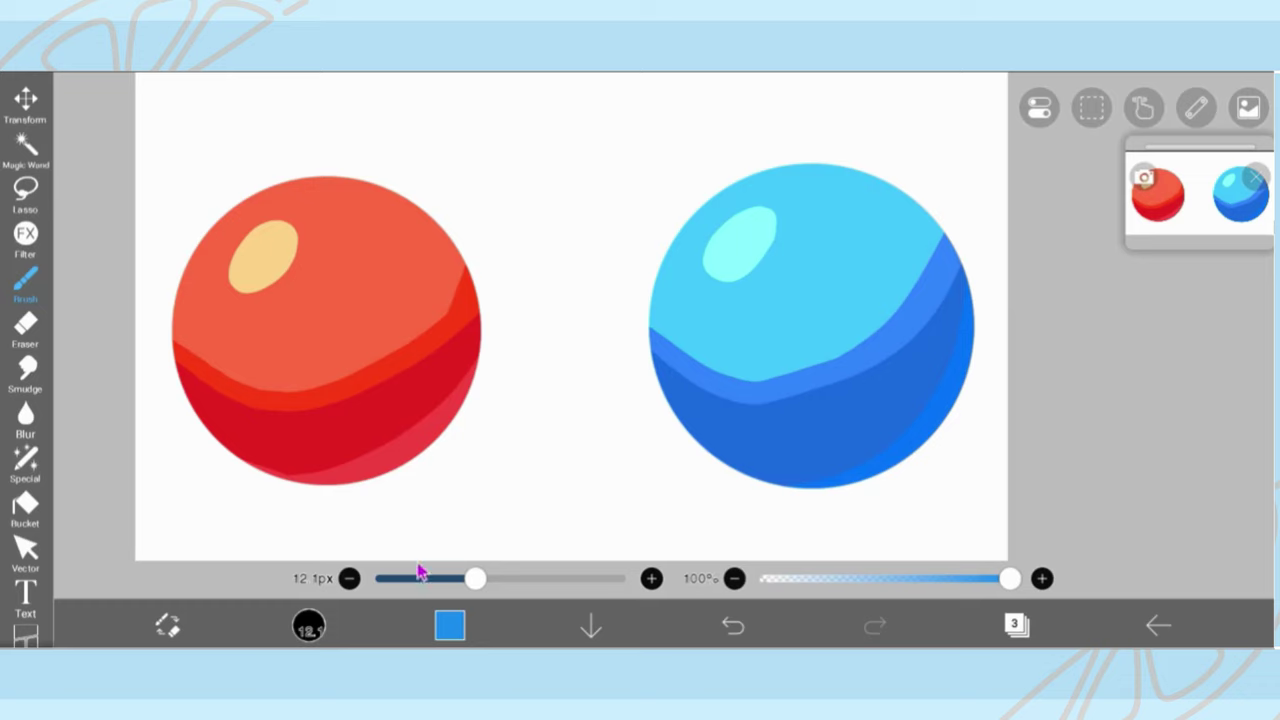
Step: Change the brush color to magenta #FA69FF and add a new layer above the Overlay layer
left_click(452, 626)
left_click(337, 570)
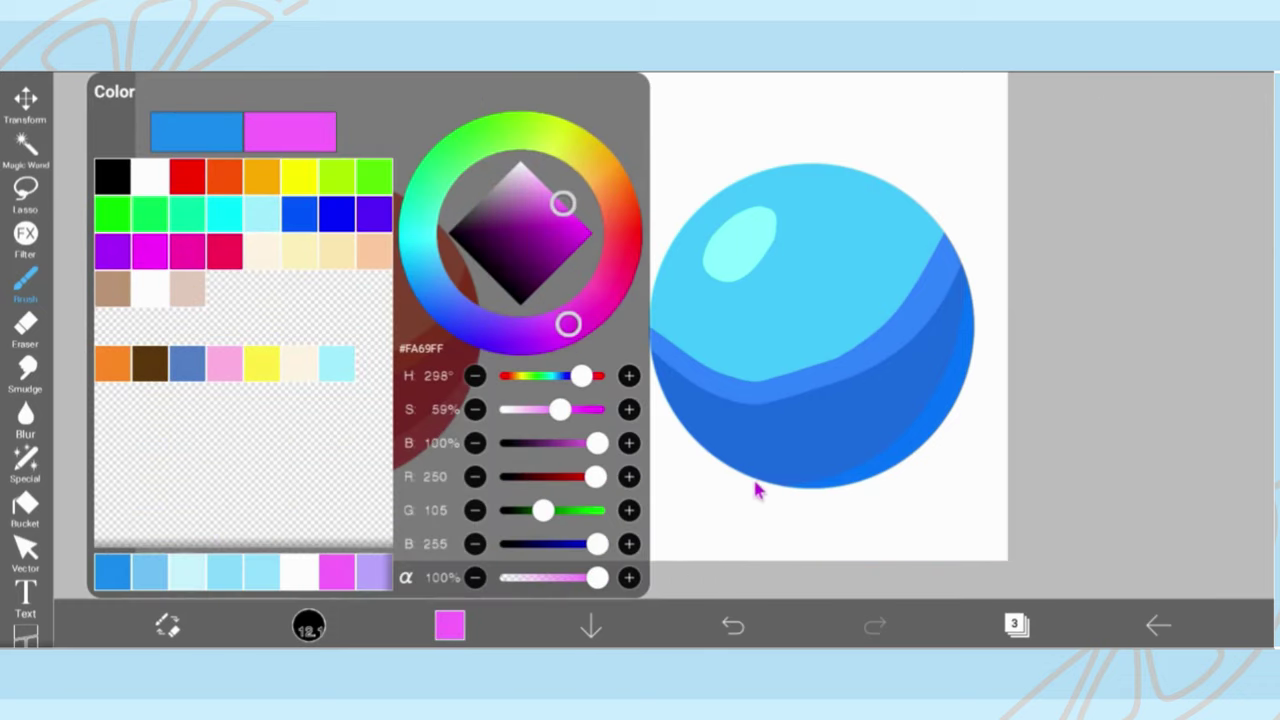
left_click(757, 490)
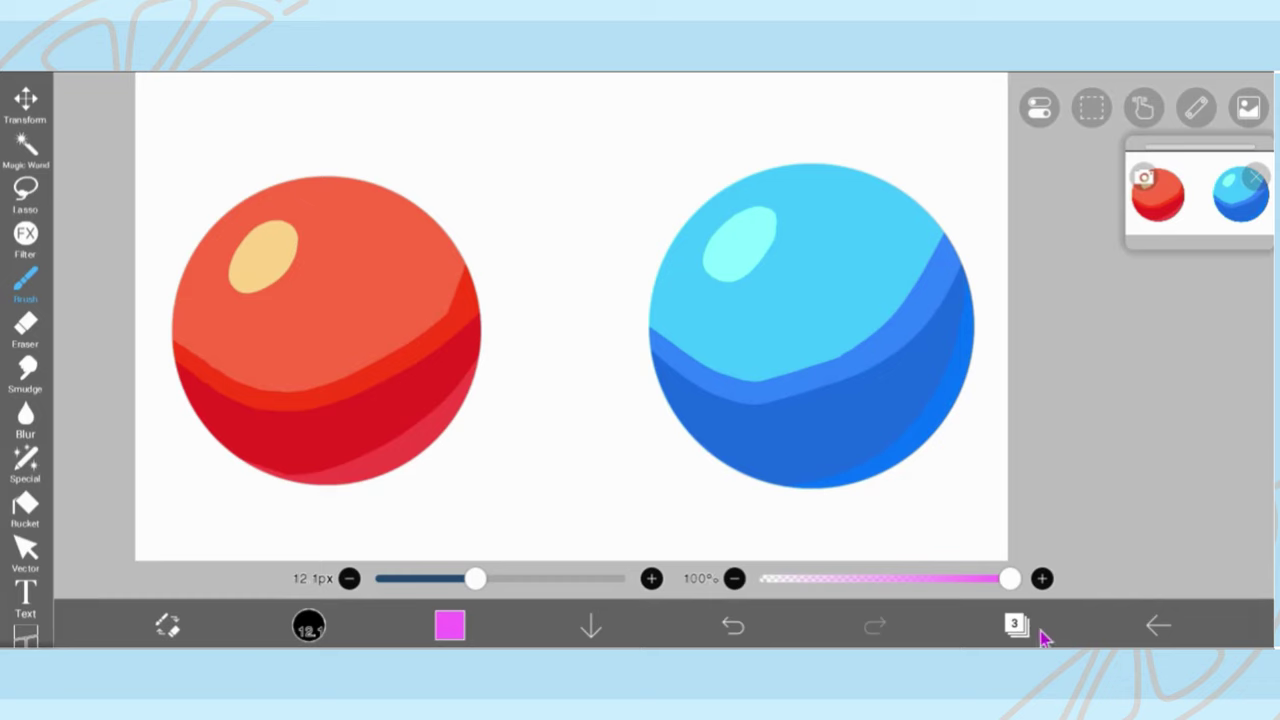
left_click(1015, 628)
left_click(717, 571)
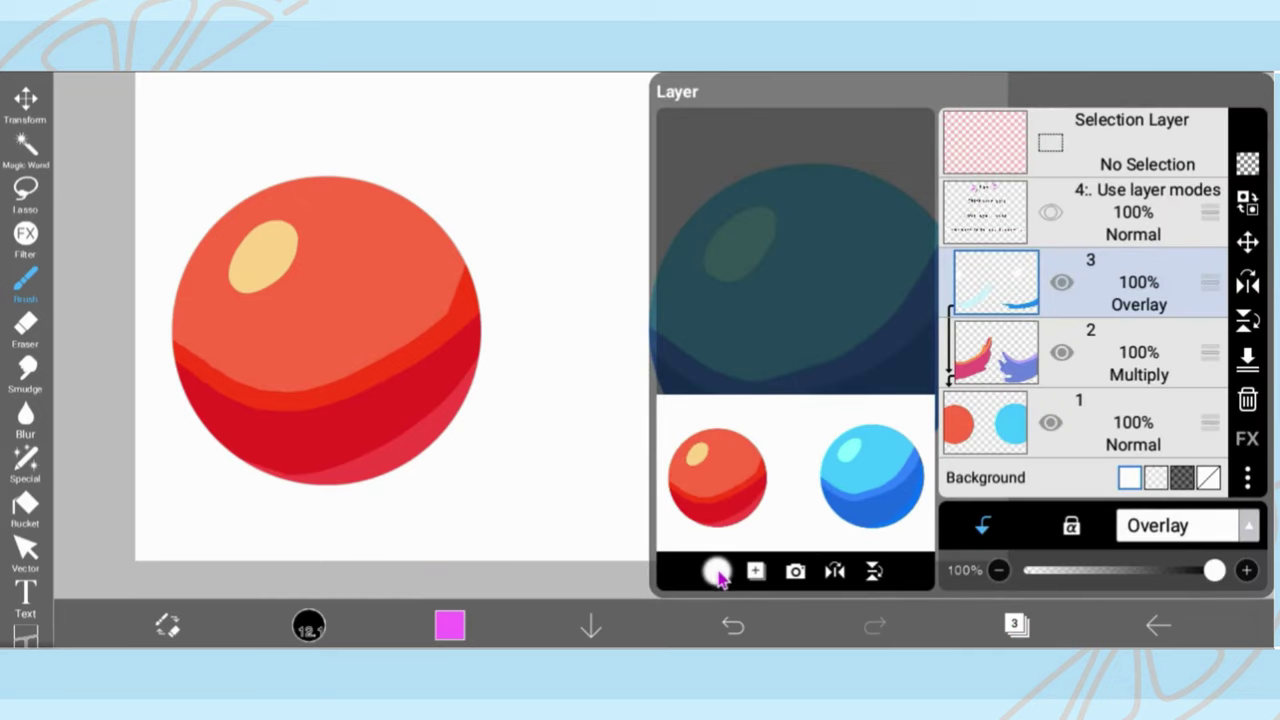
left_click(612, 508)
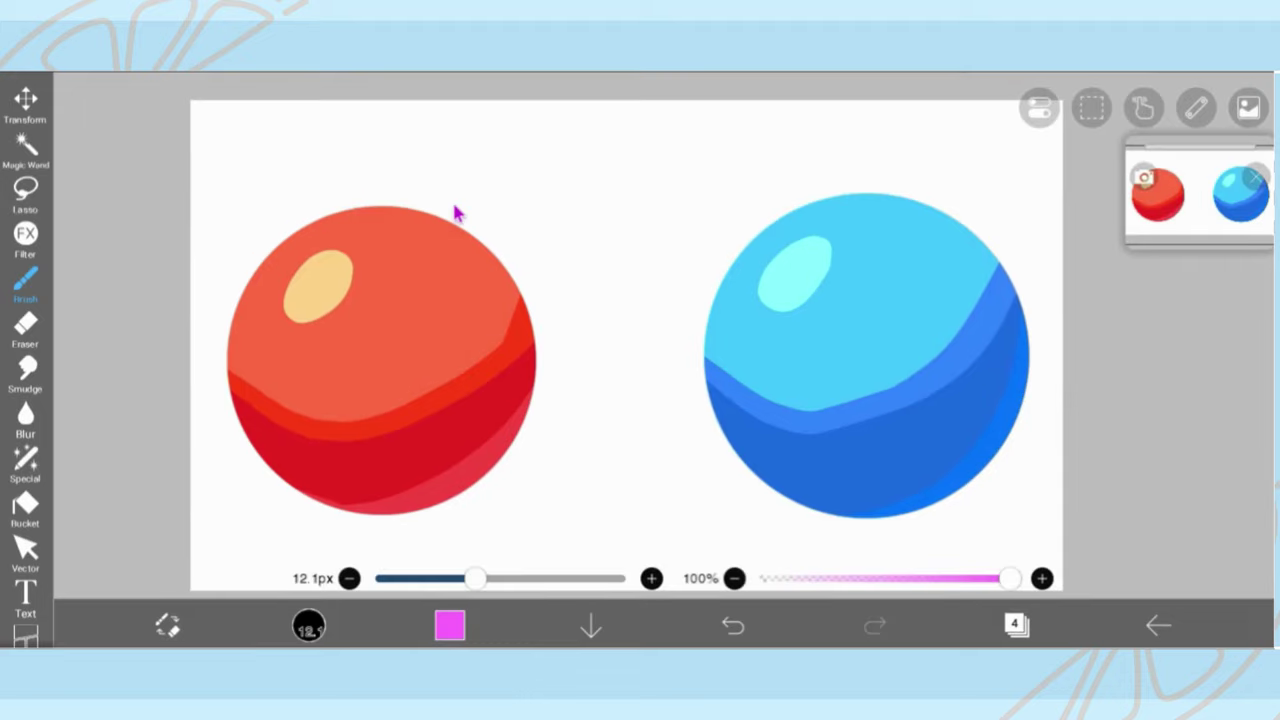
Step: Draw a magenta sun with short rays above the red circle to mark the light source
left_click(310, 140)
left_click(349, 110)
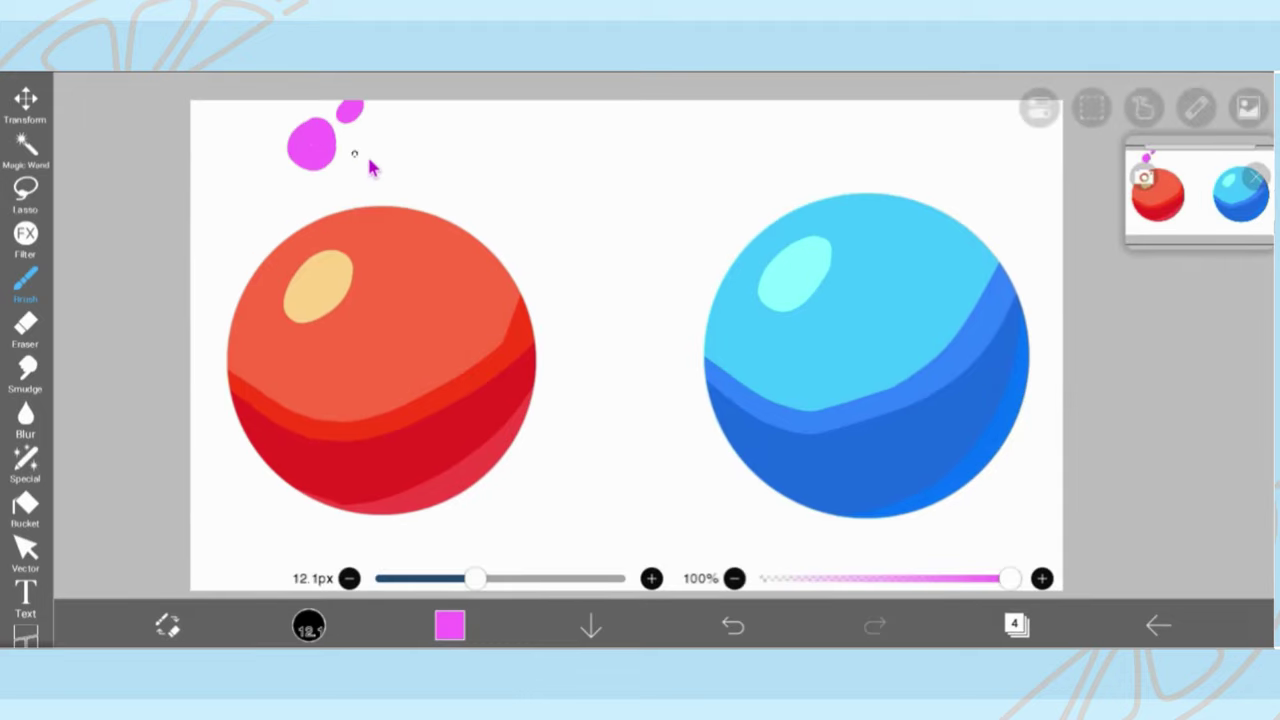
left_click(364, 156)
left_click_drag(245, 190, 288, 198)
key("ctrl+z")
left_click_drag(262, 150, 268, 135)
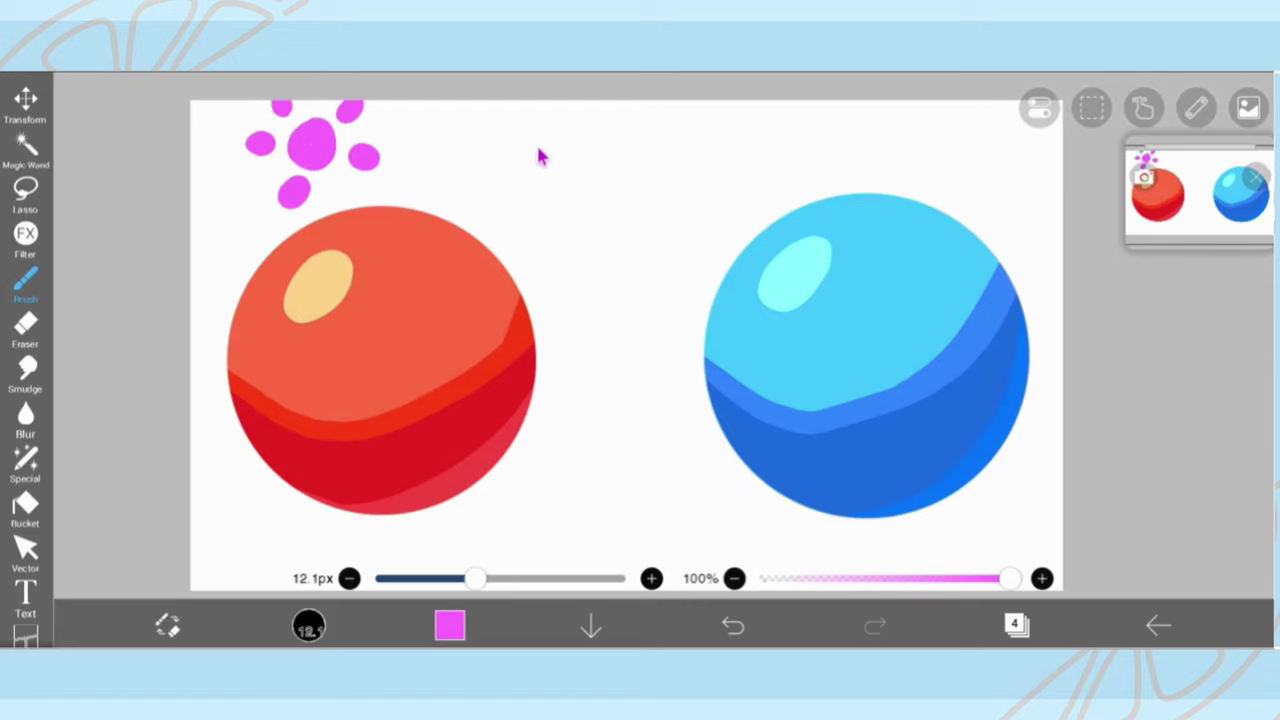
Step: Try magenta arrows pointing from the sun to the blue circle and the red circle, and undo them
mouse_move(442, 151)
left_mouse_down()
mouse_move(711, 228)
mouse_move(719, 216)
mouse_move(690, 252)
left_mouse_up()
left_click_drag(340, 186, 366, 238)
left_click_drag(336, 226, 380, 223)
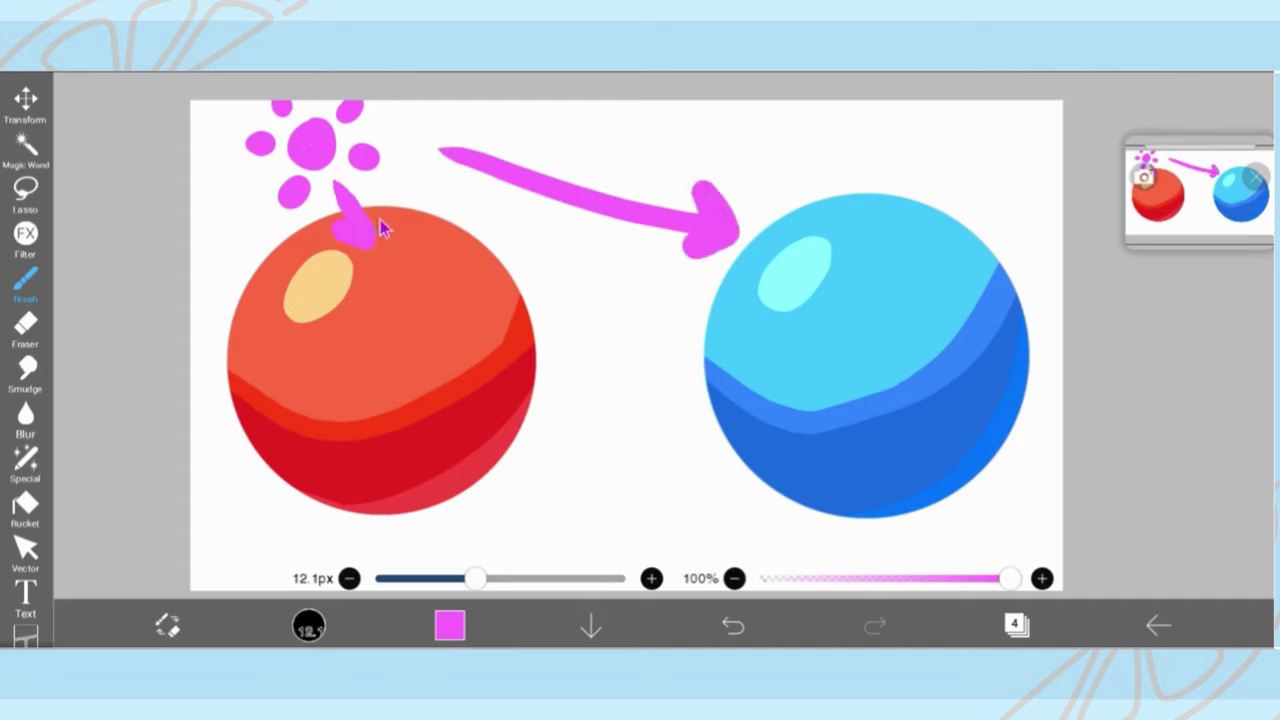
key("ctrl+z")
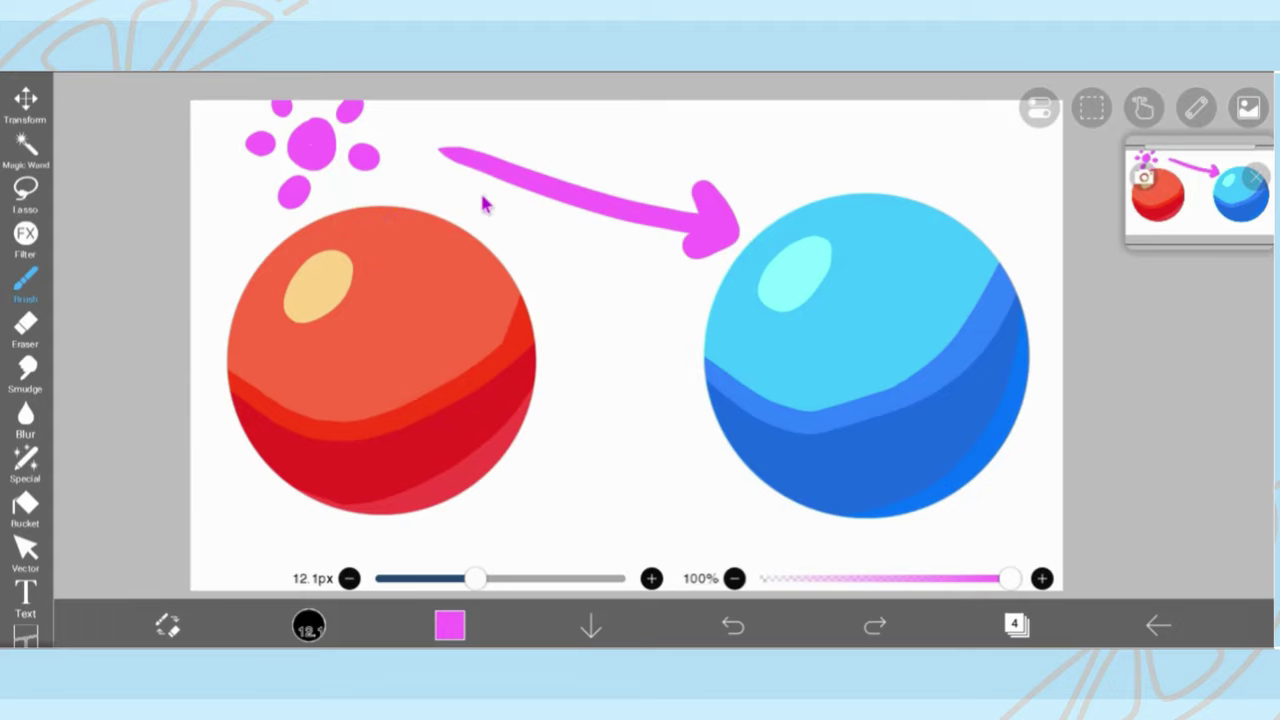
key("ctrl+z")
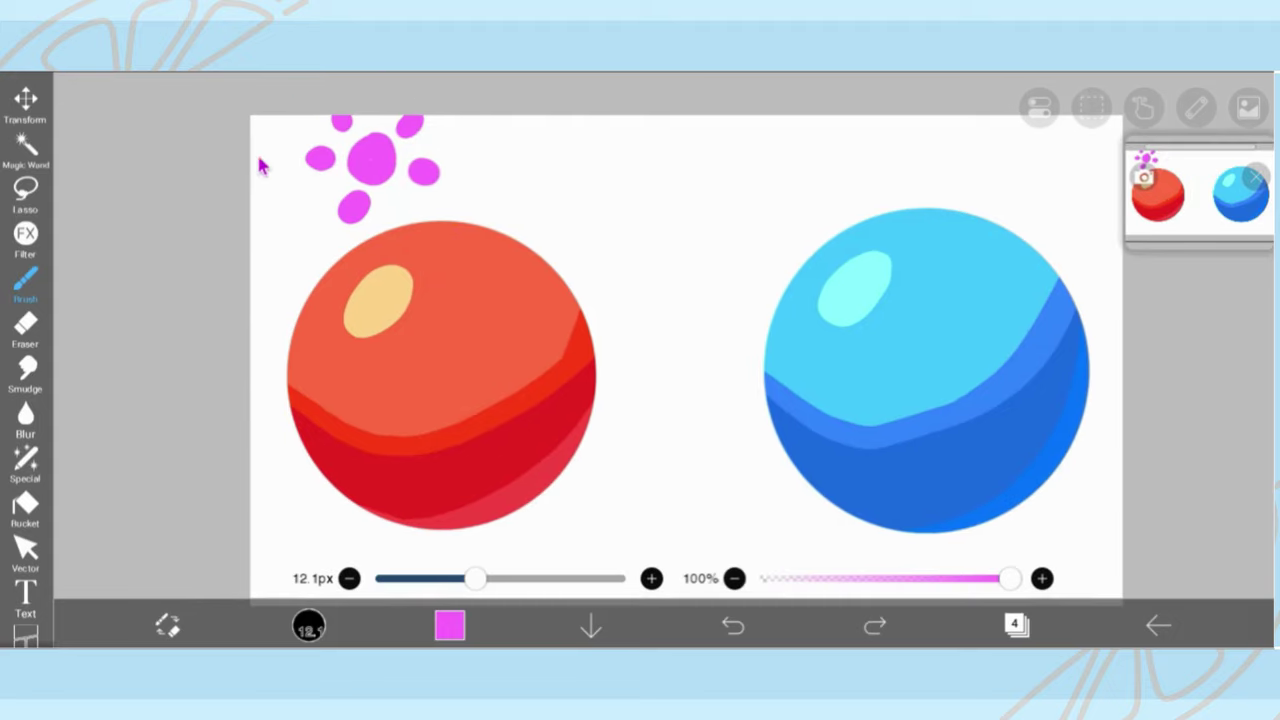
Step: Try short magenta light-ray strokes leading from the sun toward the two circles
mouse_move(257, 163)
left_mouse_down()
mouse_move(486, 103)
mouse_move(462, 130)
mouse_move(645, 165)
left_mouse_up()
key("ctrl+z")
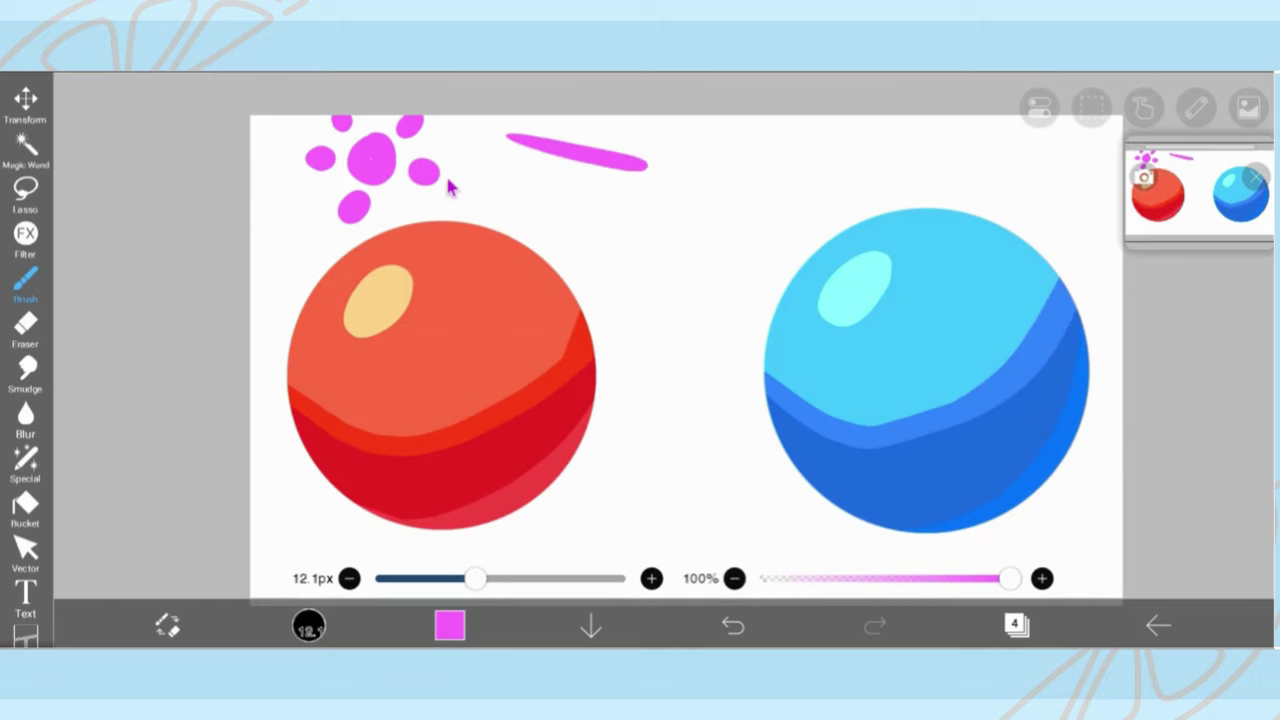
left_click_drag(445, 182, 505, 230)
left_click_drag(378, 225, 405, 256)
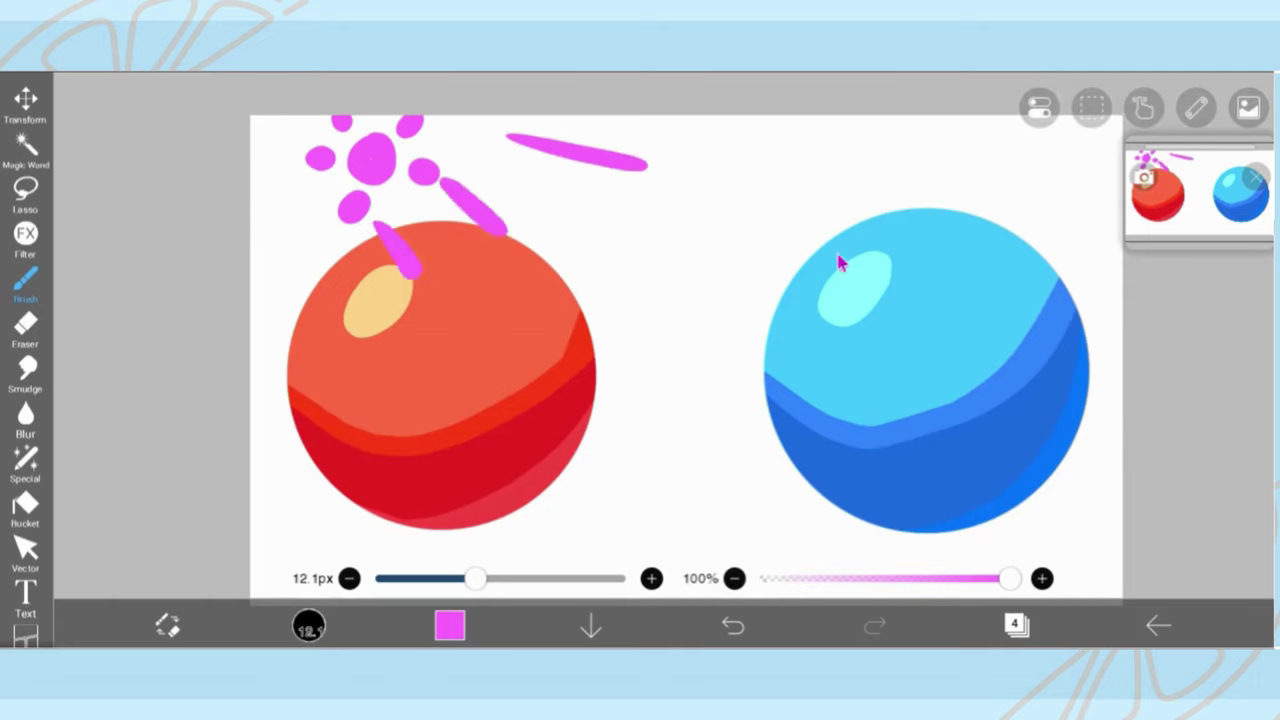
key("ctrl+z")
Step: Try circling the highlights on the blue and red circles in magenta, and undo the marks
mouse_move(903, 238)
left_mouse_down()
mouse_move(796, 273)
mouse_move(826, 343)
left_mouse_up()
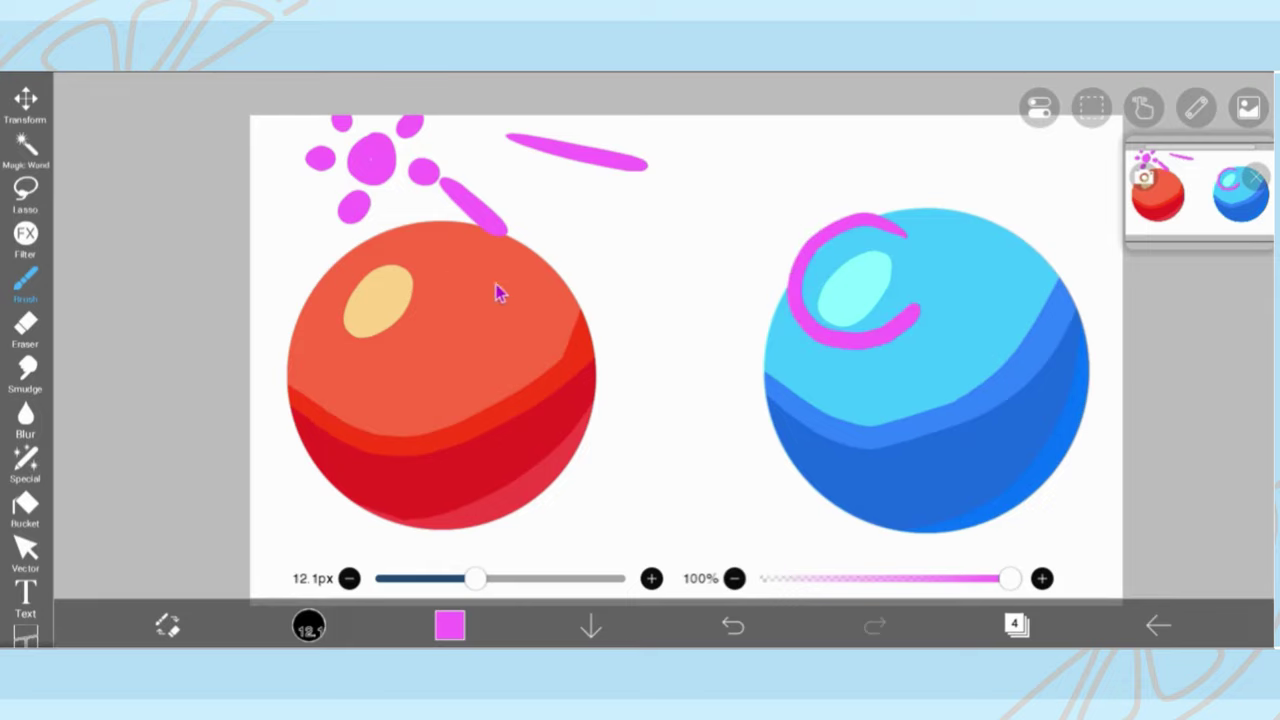
key("ctrl+z")
left_click_drag(378, 241, 416, 235)
left_click_drag(358, 362, 440, 303)
key("ctrl+z")
key("ctrl+z")
key("ctrl+z")
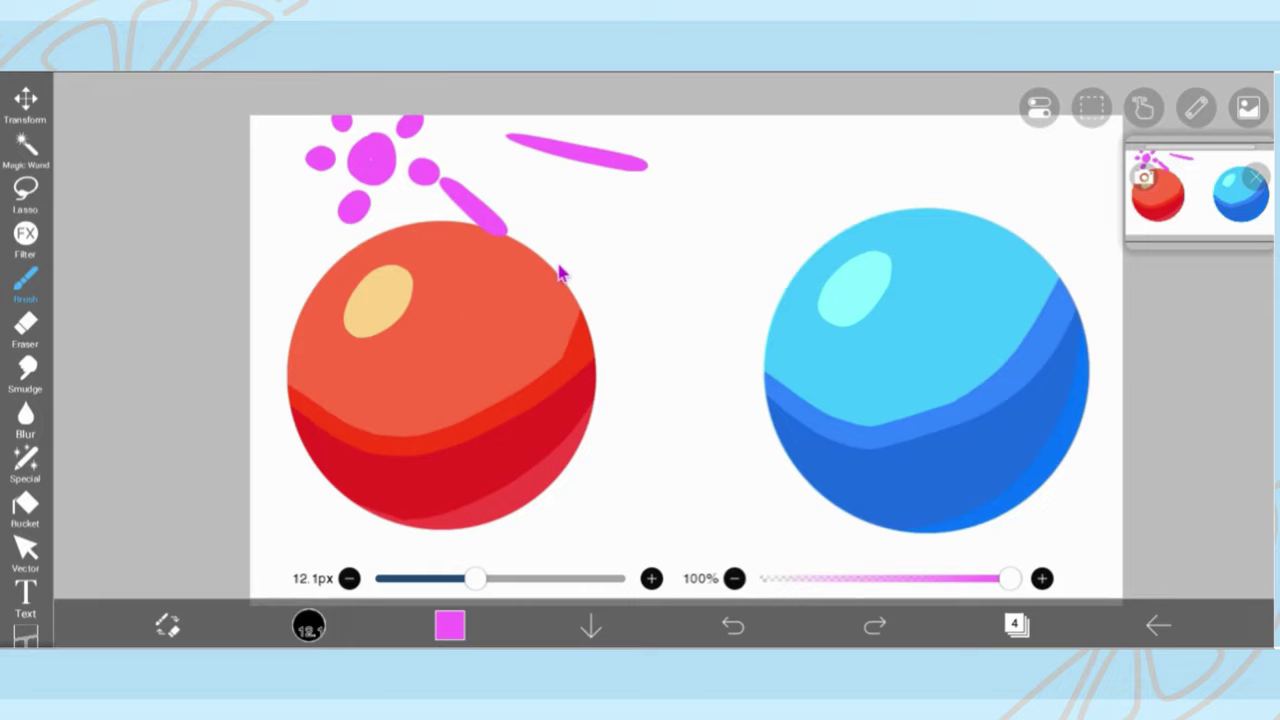
Step: Circle the bounce-light areas on both circles in magenta and draw arrows for the direct and the bounced light direction
left_click_drag(1210, 192, 1212, 199)
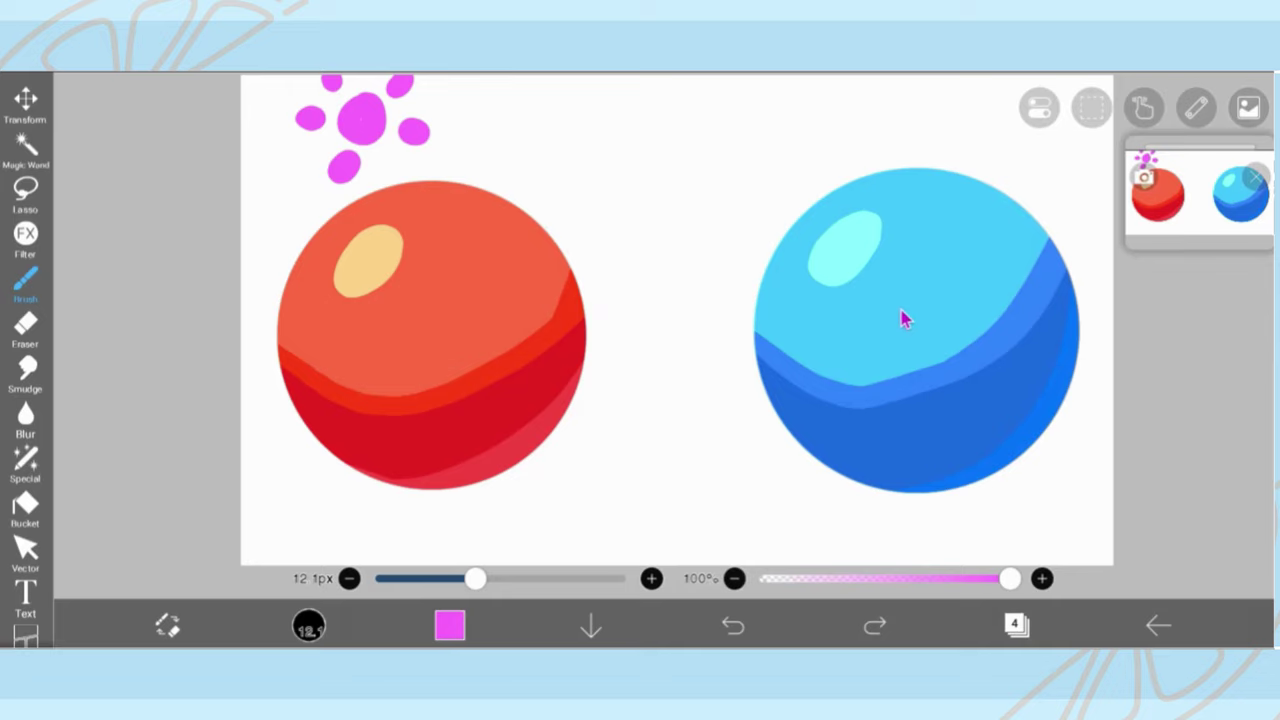
mouse_move(596, 364)
left_mouse_down()
mouse_move(400, 514)
mouse_move(607, 396)
left_mouse_up()
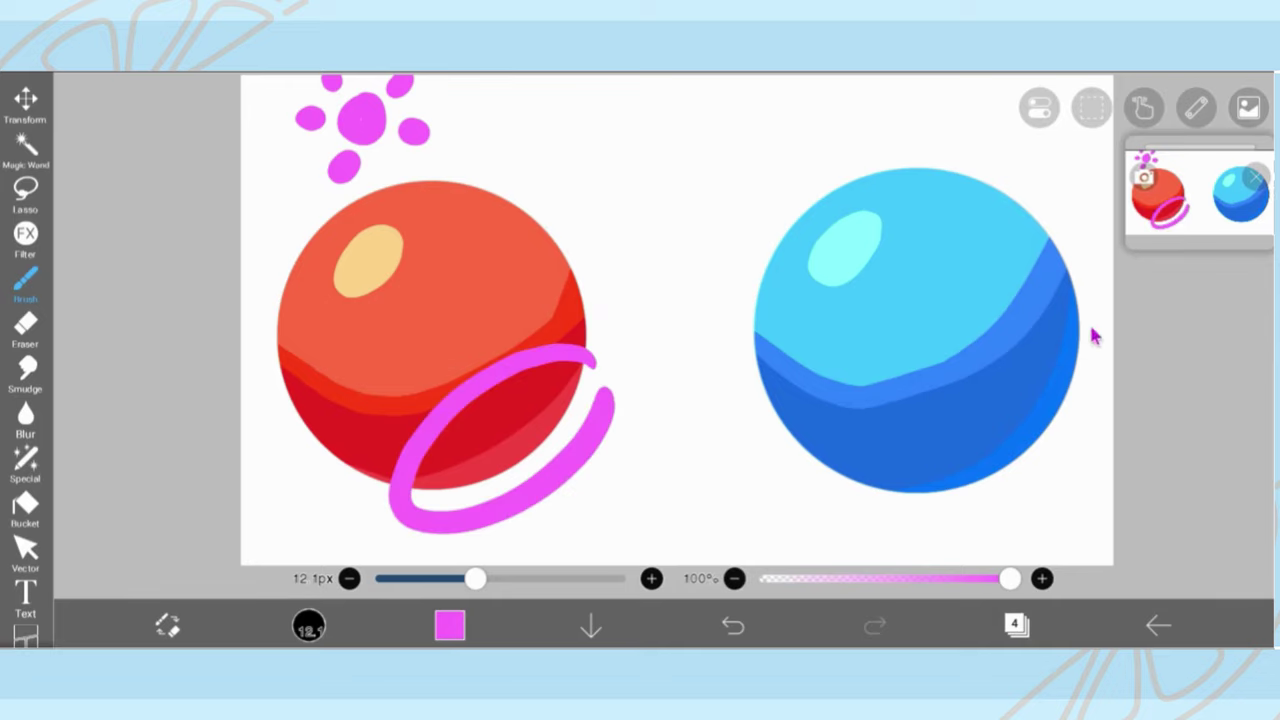
left_click_drag(1072, 292, 1086, 378)
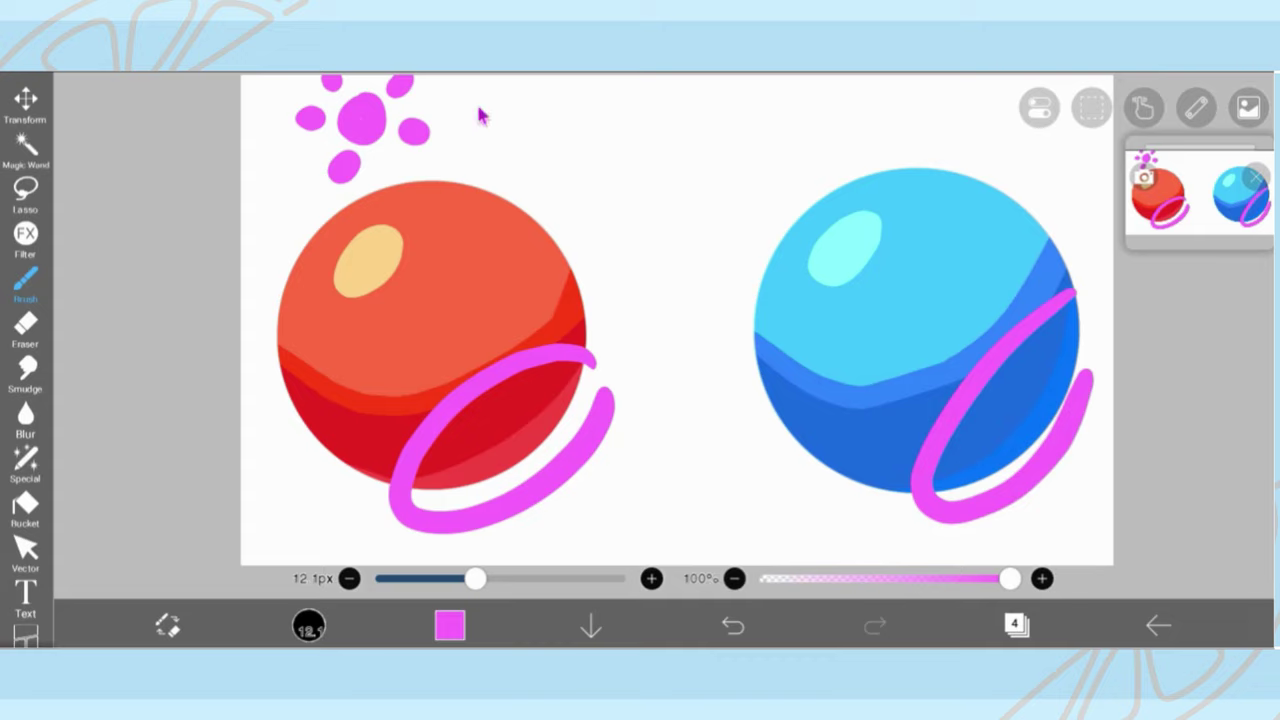
left_click_drag(466, 134, 586, 240)
left_click_drag(571, 186, 563, 257)
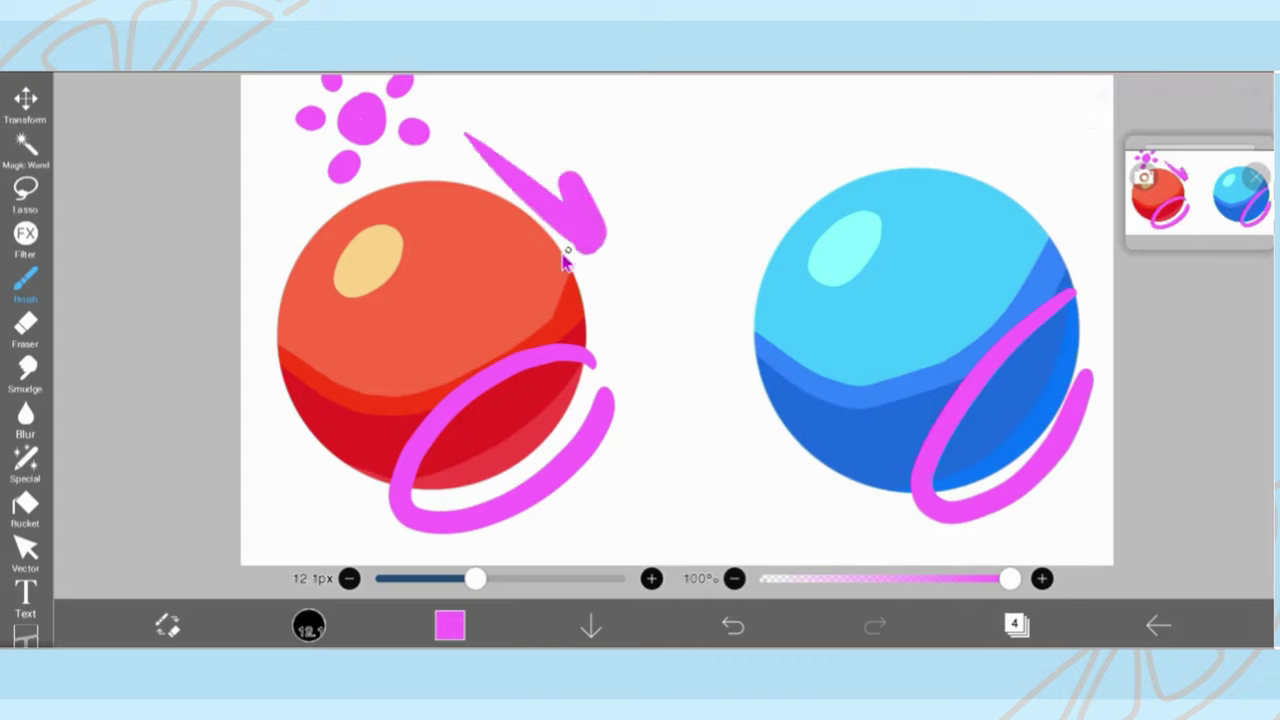
mouse_move(716, 536)
left_mouse_down()
mouse_move(782, 496)
mouse_move(758, 500)
mouse_move(798, 508)
left_mouse_up()
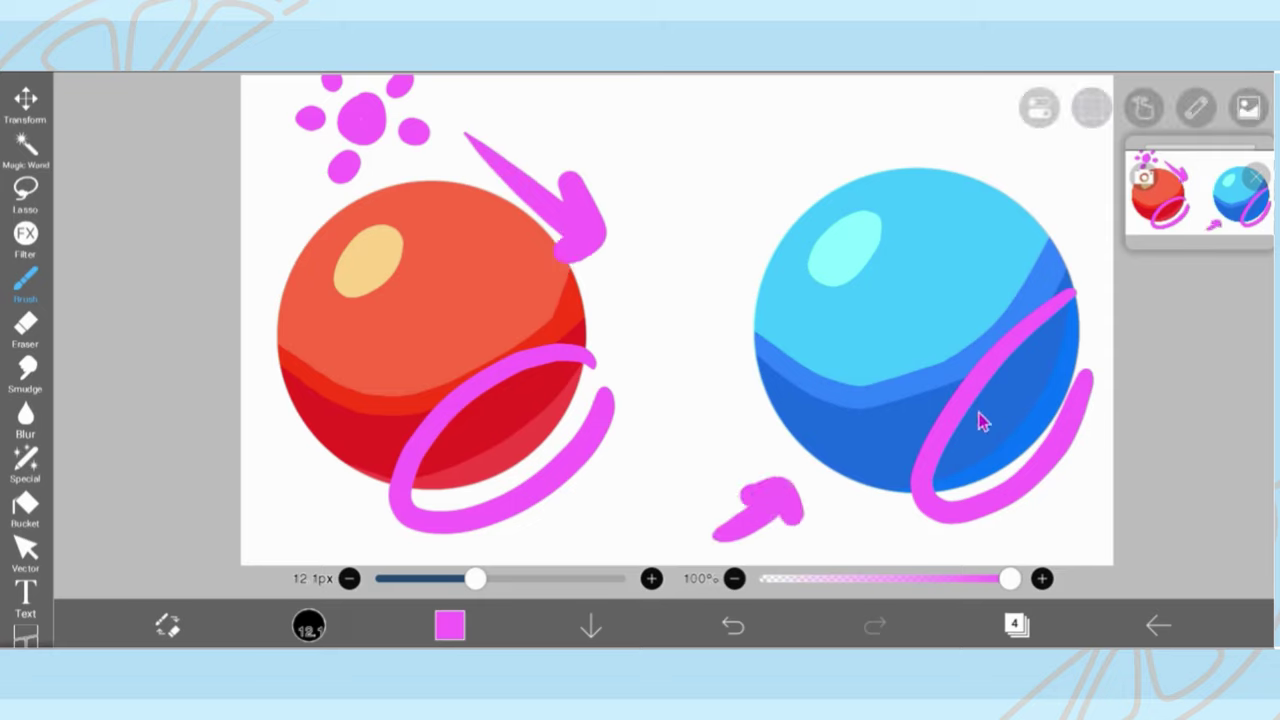
Step: Undo all magenta annotations, including the bounce-light loops, the arrows and the sun
key("ctrl+z")
key("ctrl+z")
key("ctrl+z")
key("ctrl+z")
key("ctrl+z")
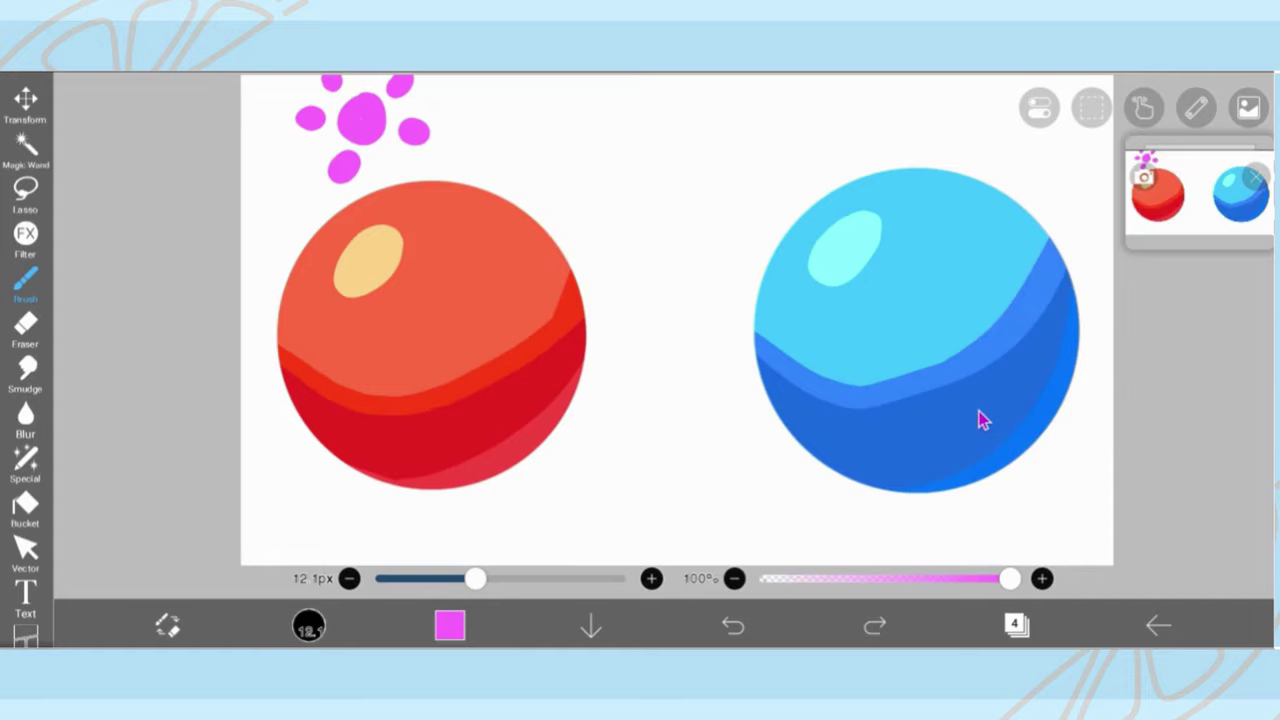
key("ctrl+z")
key("ctrl+z")
key("ctrl+z")
key("ctrl+z")
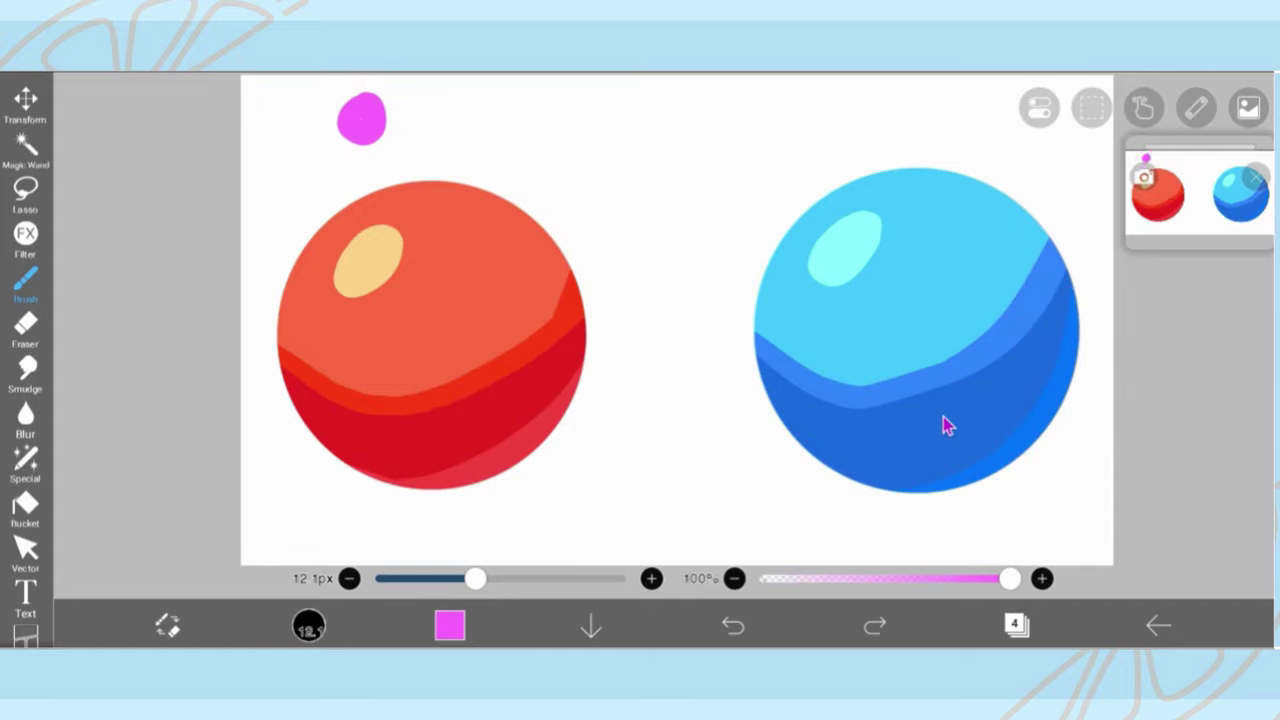
key("ctrl+z")
Step: Try marking the bounce light on the red and the blue circle once more, and undo each mark
mouse_move(590, 360)
left_mouse_down()
mouse_move(524, 486)
mouse_move(598, 400)
left_mouse_up()
key("ctrl+z")
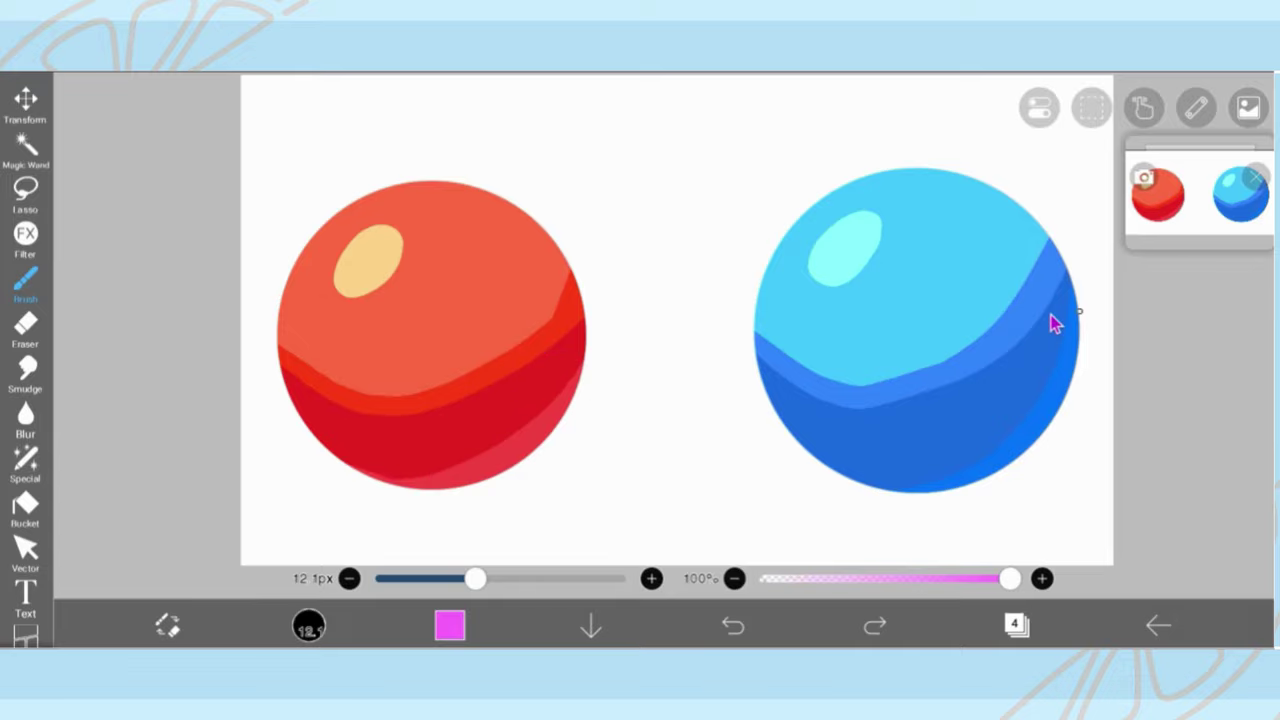
mouse_move(1052, 322)
left_mouse_down()
mouse_move(1069, 406)
mouse_move(1074, 343)
left_mouse_up()
key("ctrl+z")
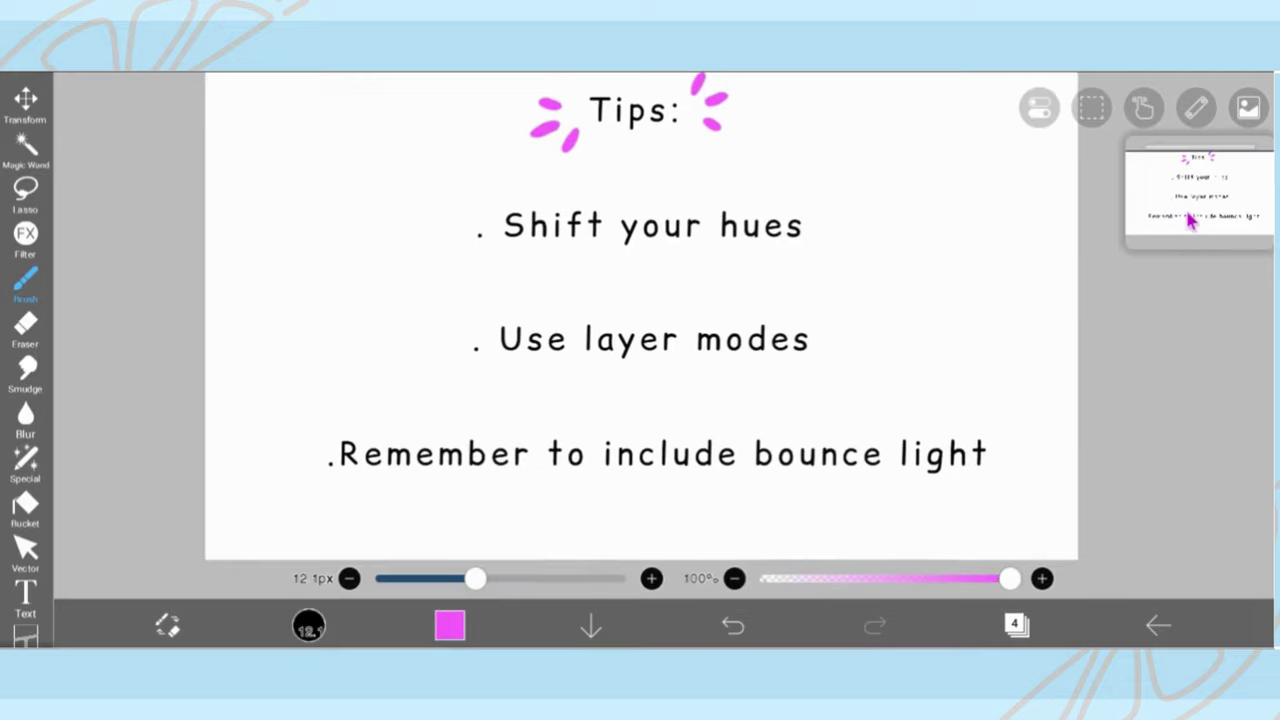
Step: Try separate magenta underlines beneath "Shift" and "hues" in the first tip, and undo them
left_click_drag(1184, 208, 1181, 208)
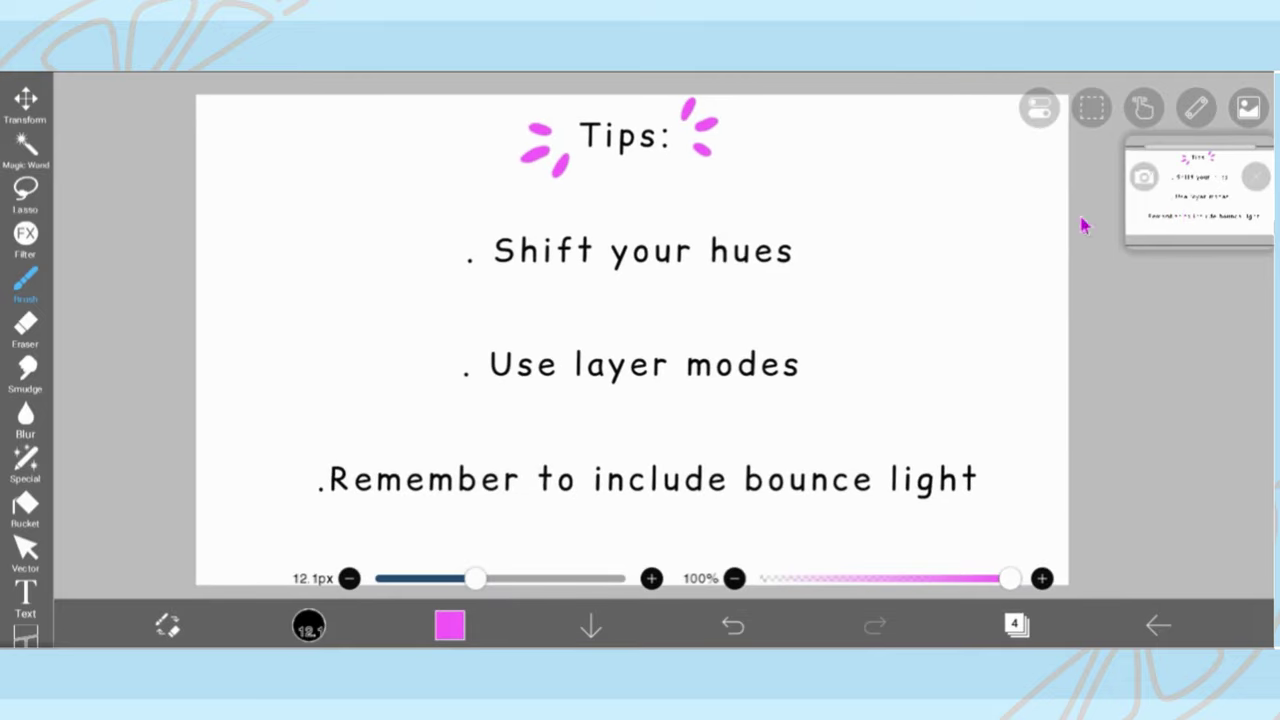
left_click_drag(506, 273, 578, 271)
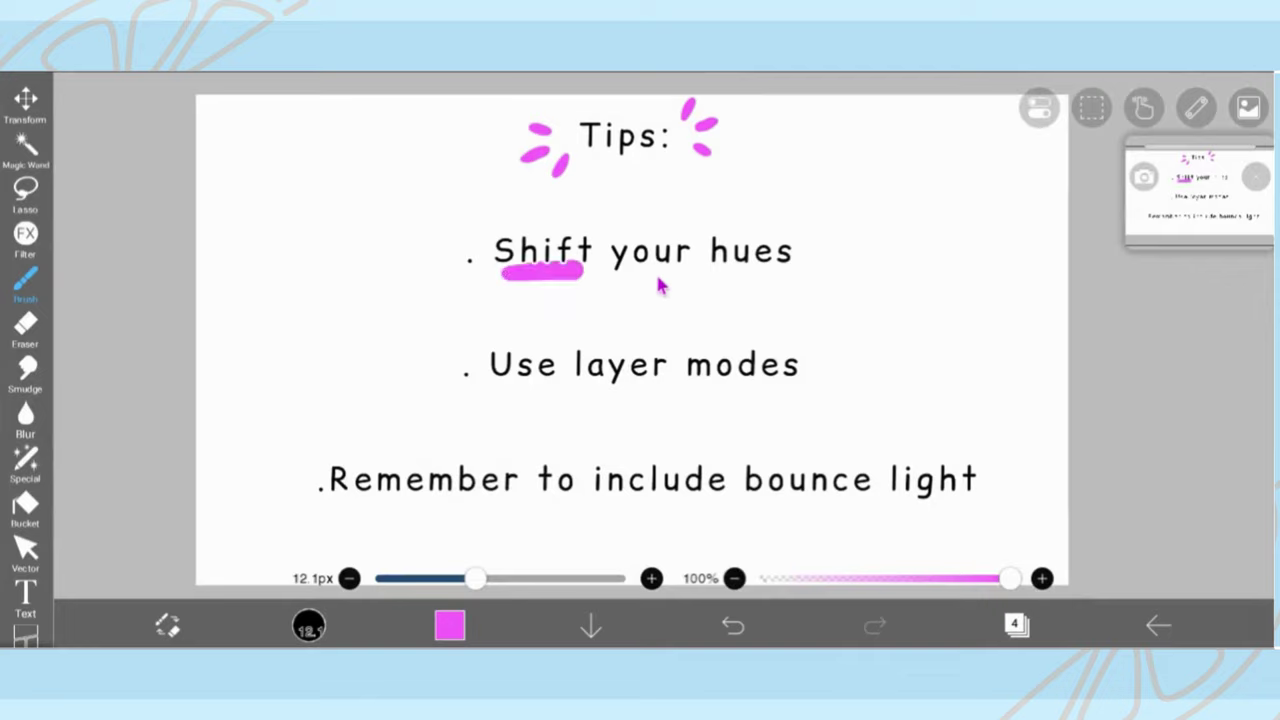
left_click_drag(684, 275, 808, 277)
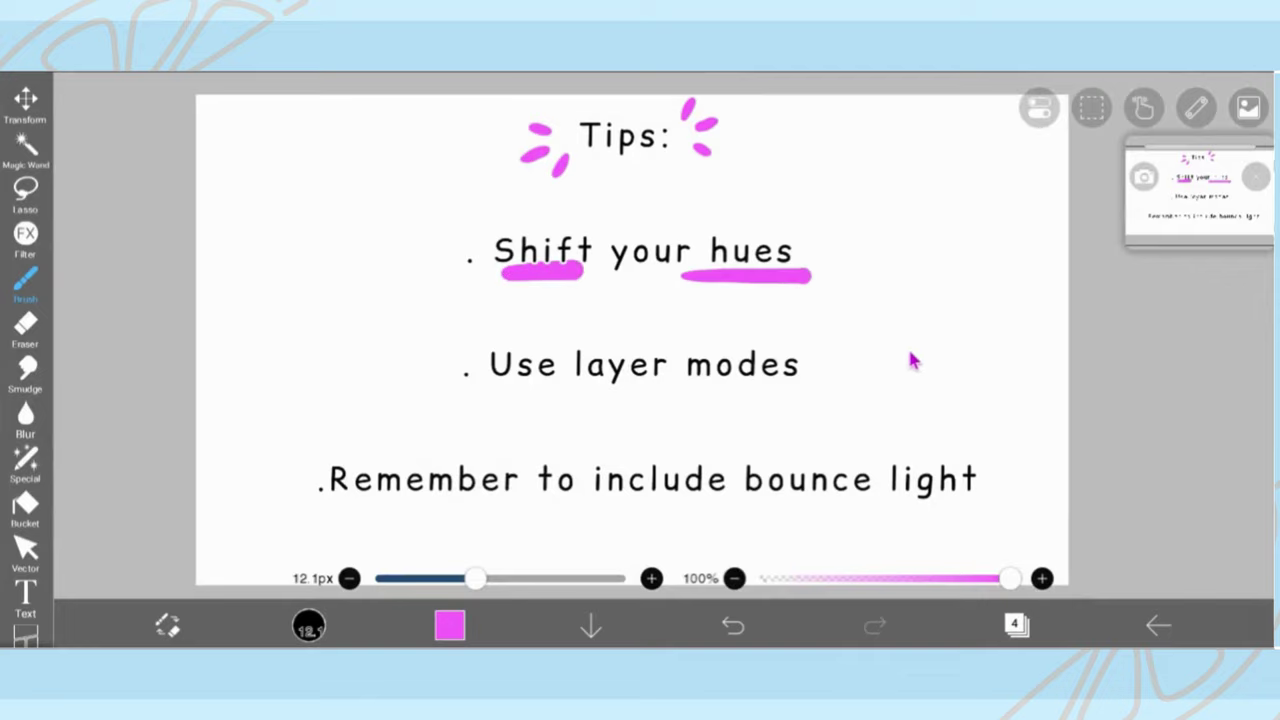
key("ctrl+z")
key("ctrl+z")
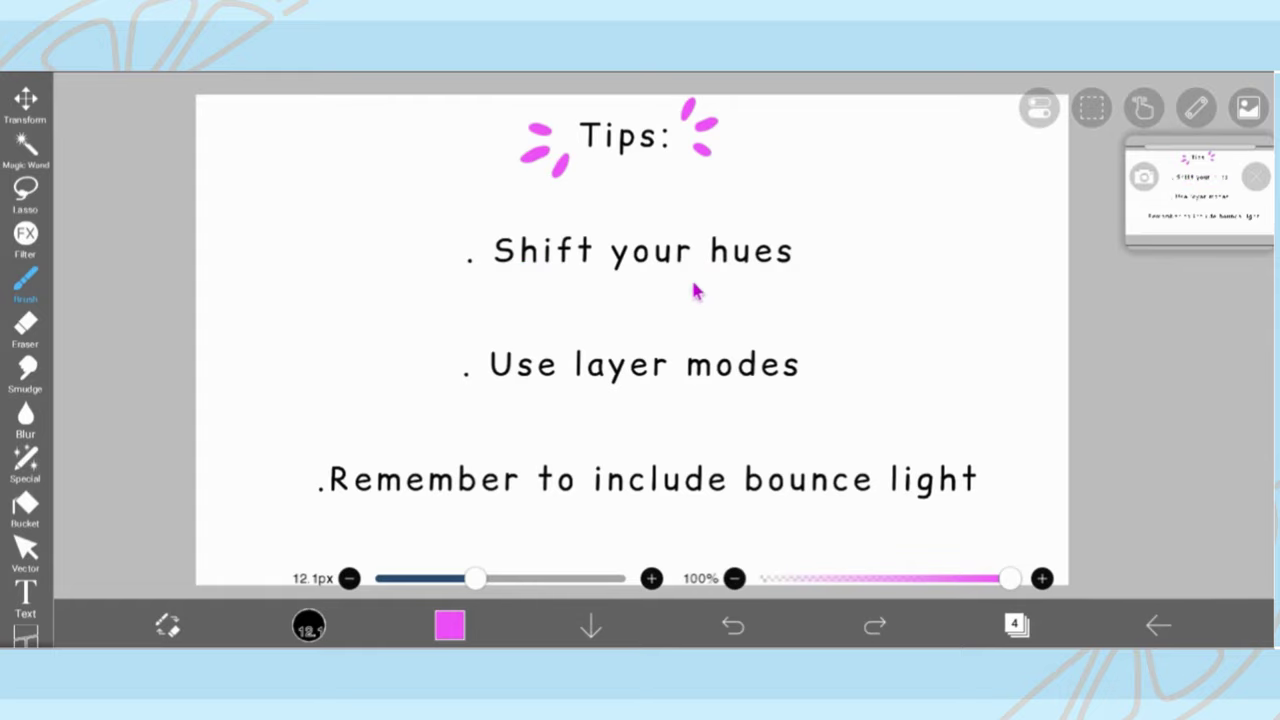
Step: Underline "your hues", "layer modes" and "bounce light" in magenta in the three tips
left_click_drag(640, 284, 803, 284)
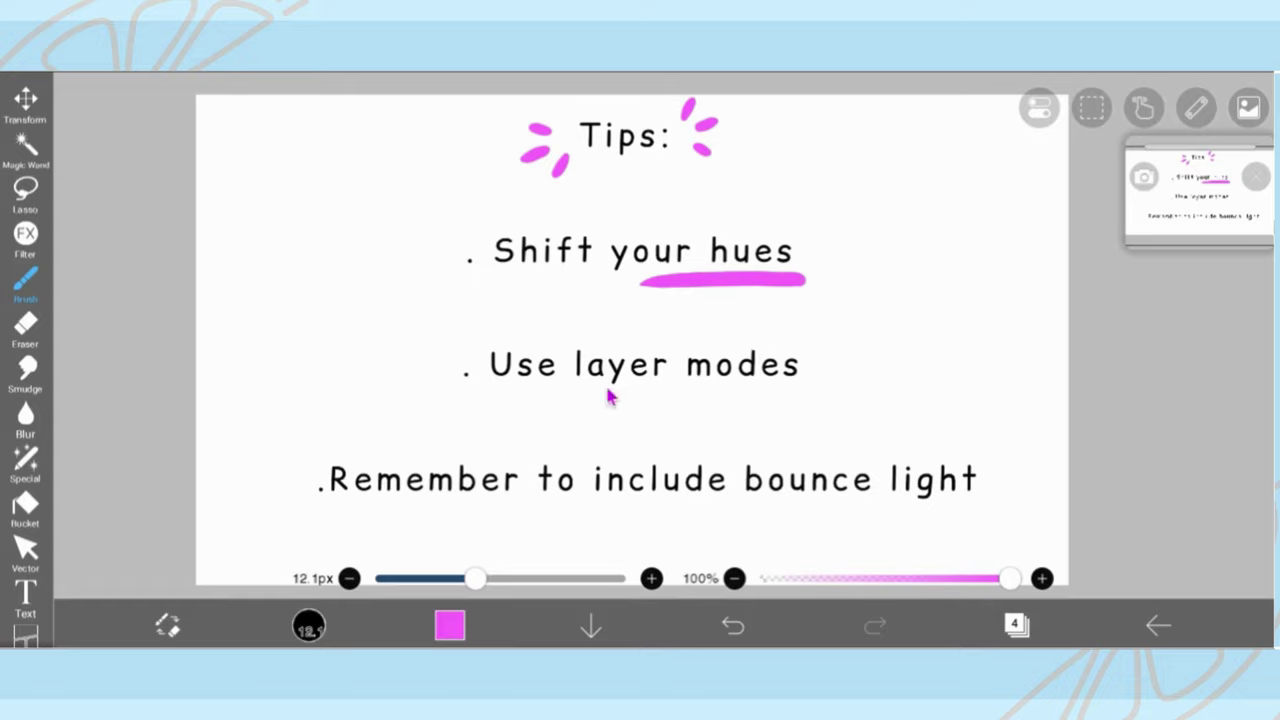
left_click_drag(577, 394, 806, 393)
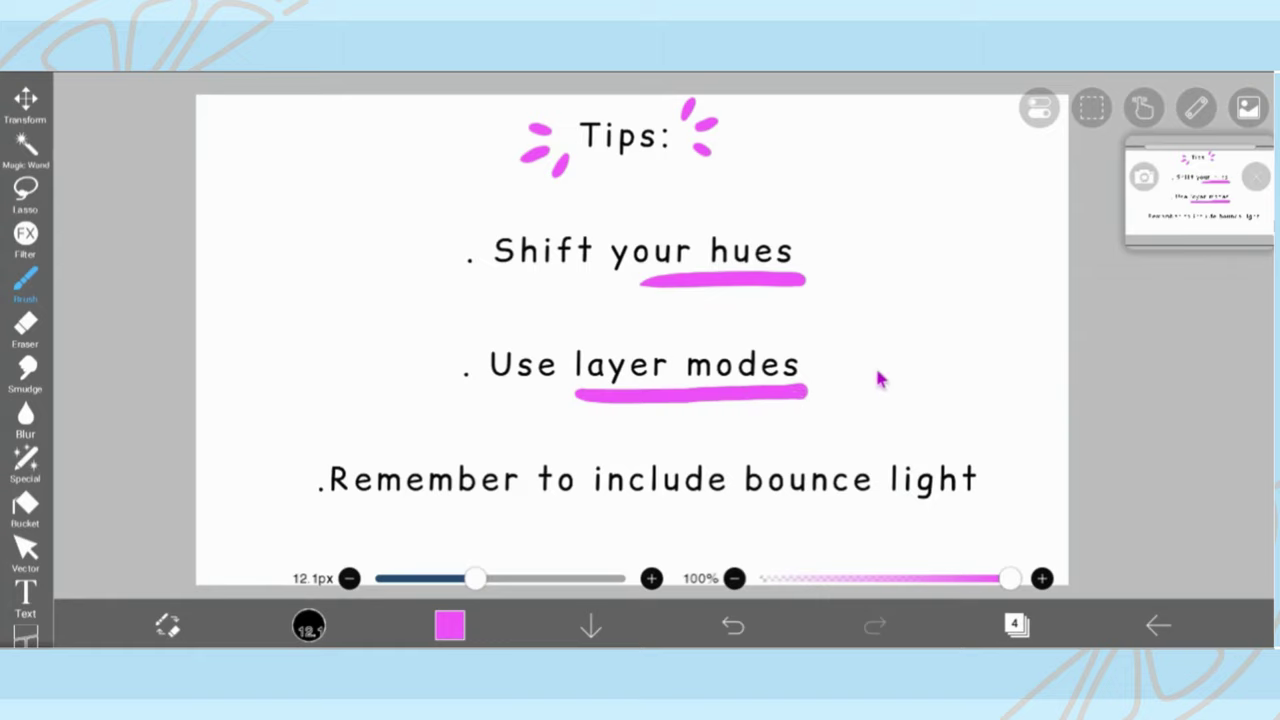
left_click_drag(1180, 228, 1176, 233)
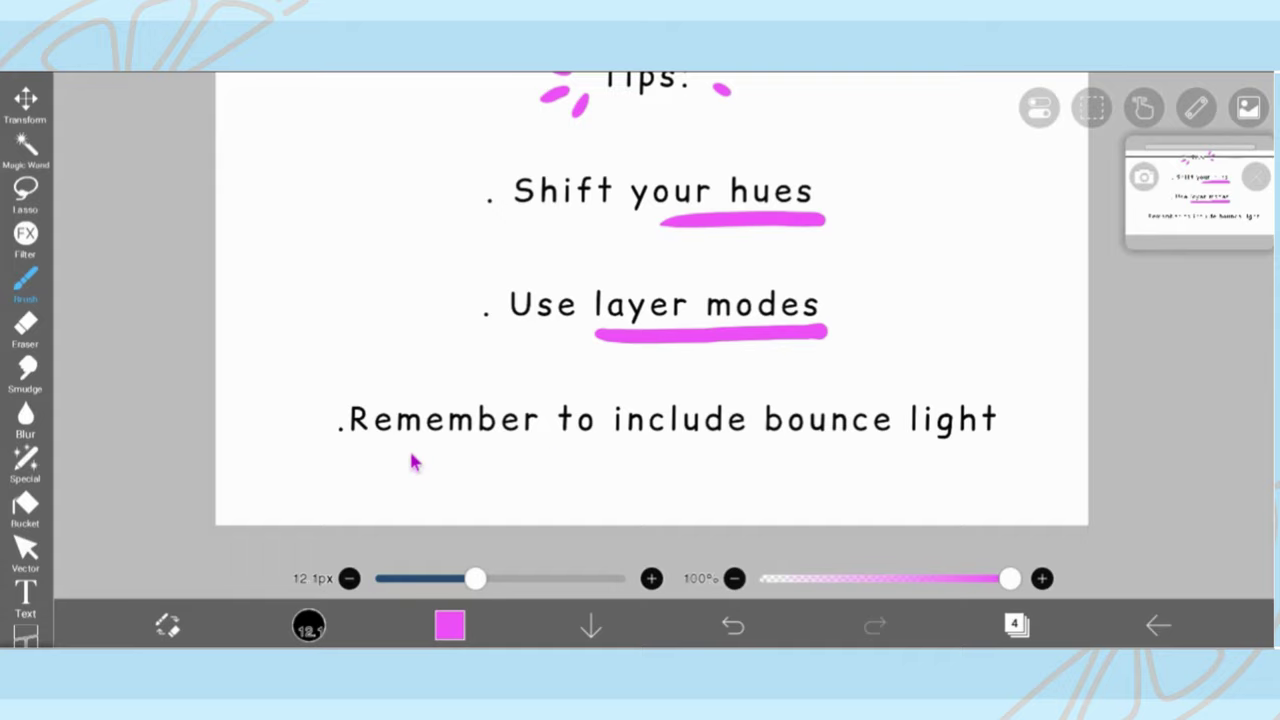
left_click_drag(773, 446, 965, 446)
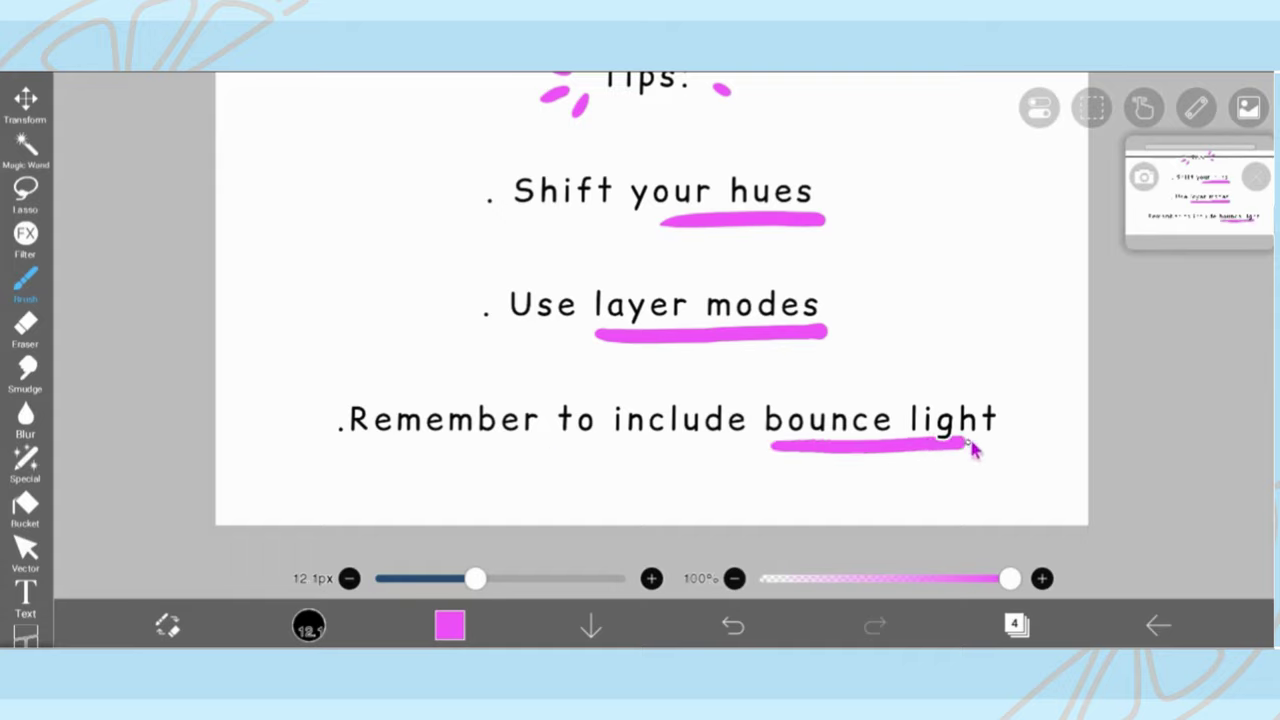
key("ctrl+z")
left_click_drag(790, 456, 966, 457)
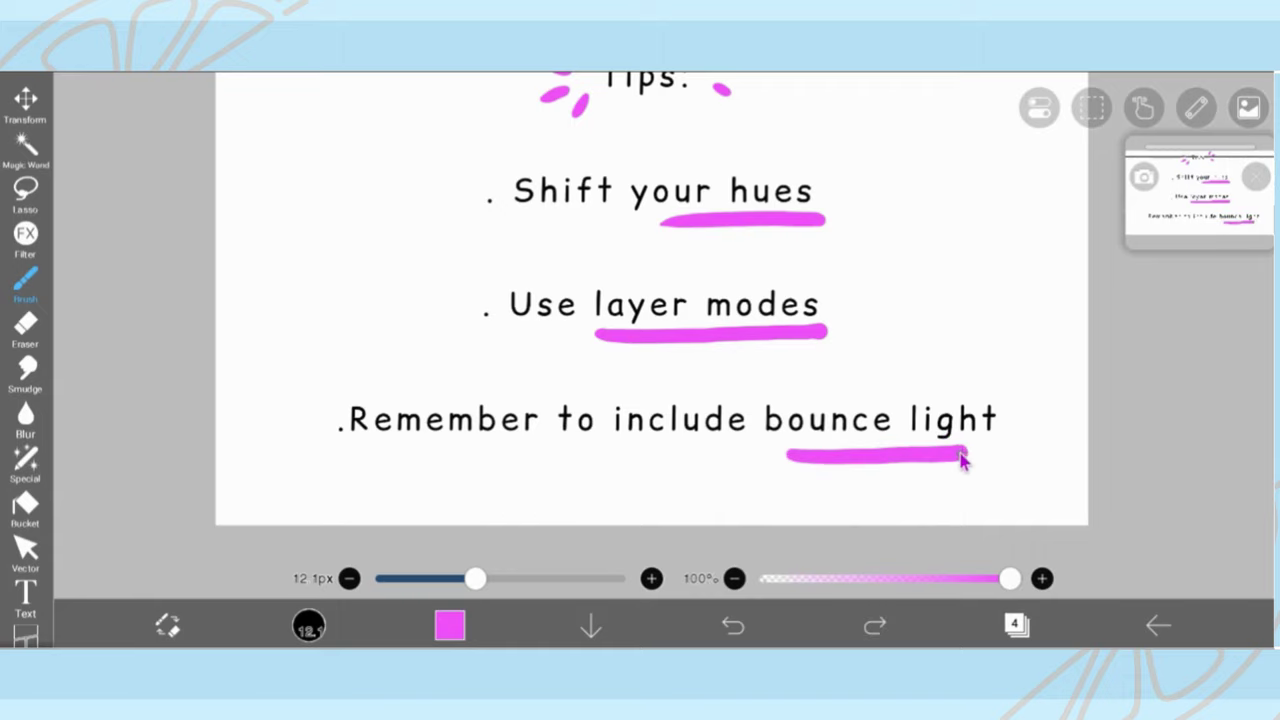
Step: Draw a magenta check mark in front of each of the three tips
left_click_drag(1208, 227, 1194, 204)
mouse_move(430, 238)
left_mouse_down()
mouse_move(437, 251)
mouse_move(469, 196)
left_mouse_up()
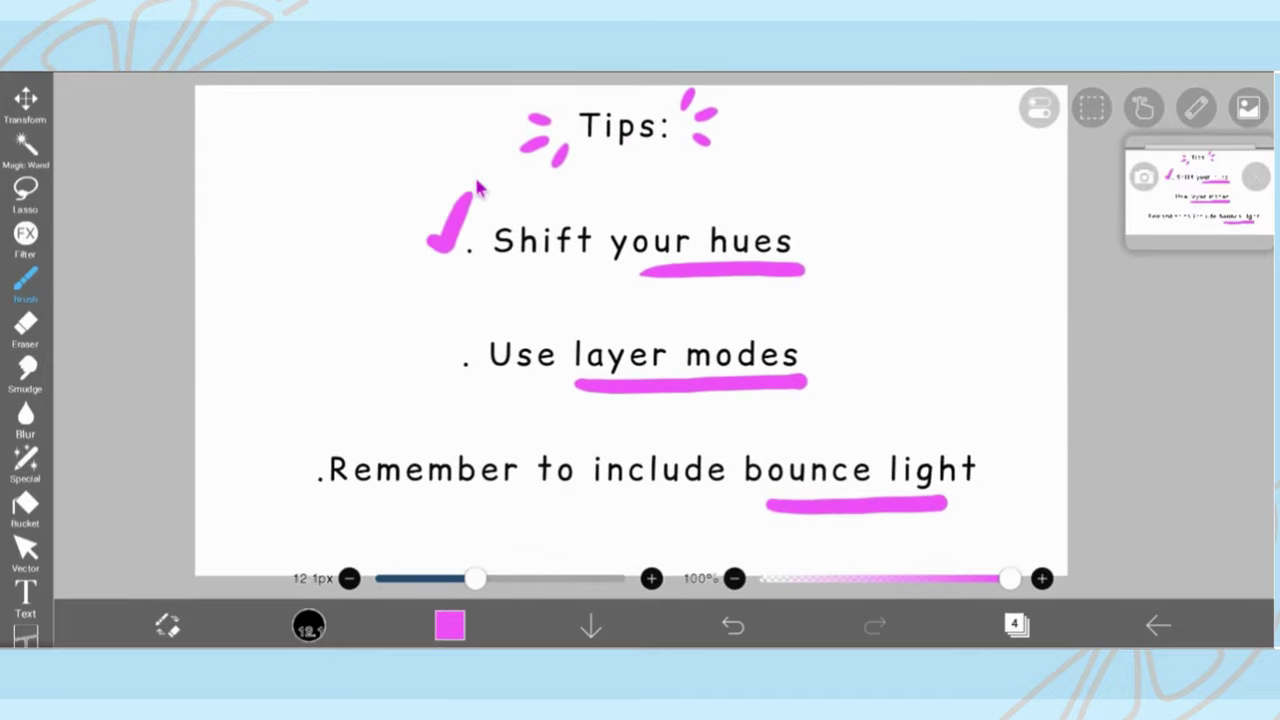
mouse_move(412, 365)
left_mouse_down()
mouse_move(428, 377)
mouse_move(468, 318)
left_mouse_up()
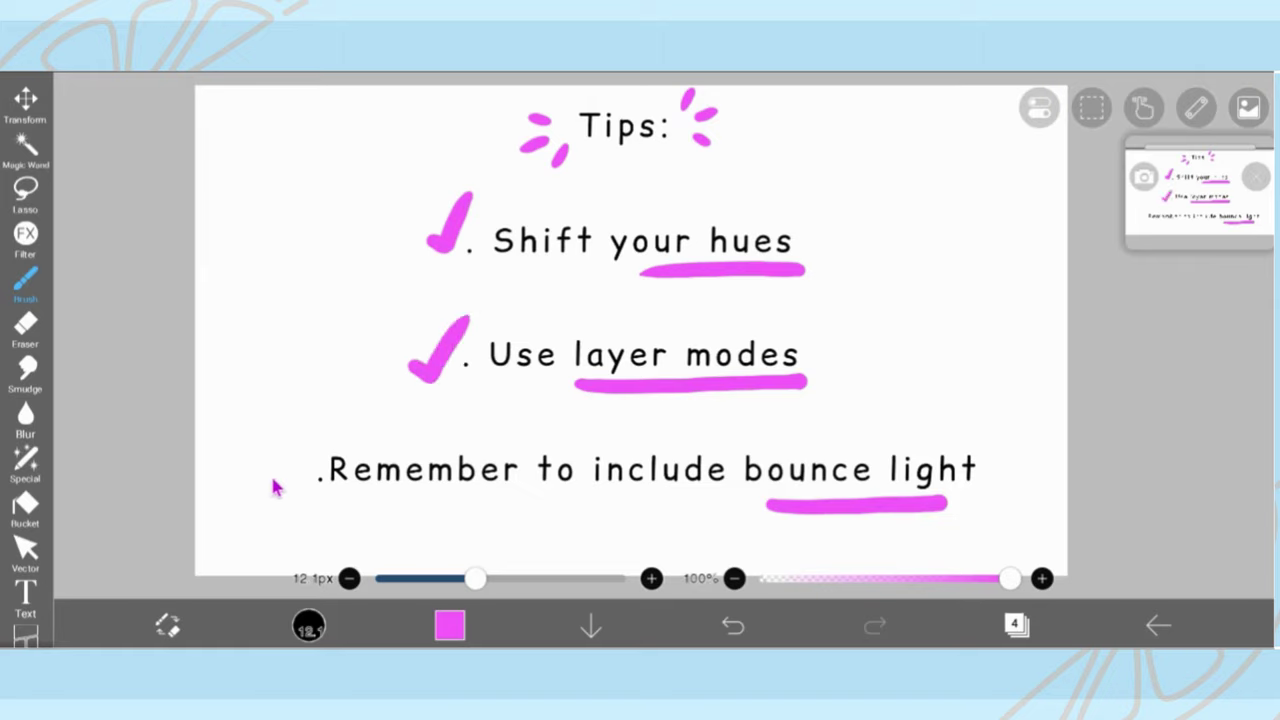
mouse_move(273, 475)
left_mouse_down()
mouse_move(286, 486)
mouse_move(328, 393)
left_mouse_up()
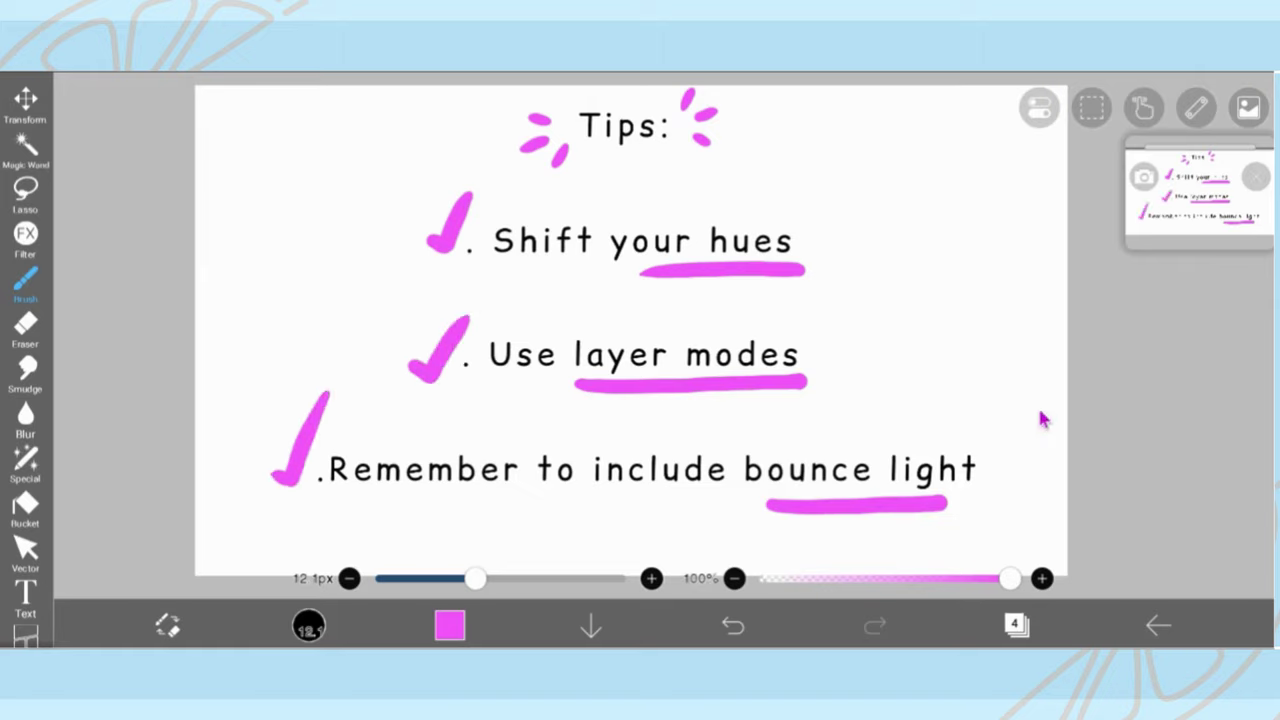